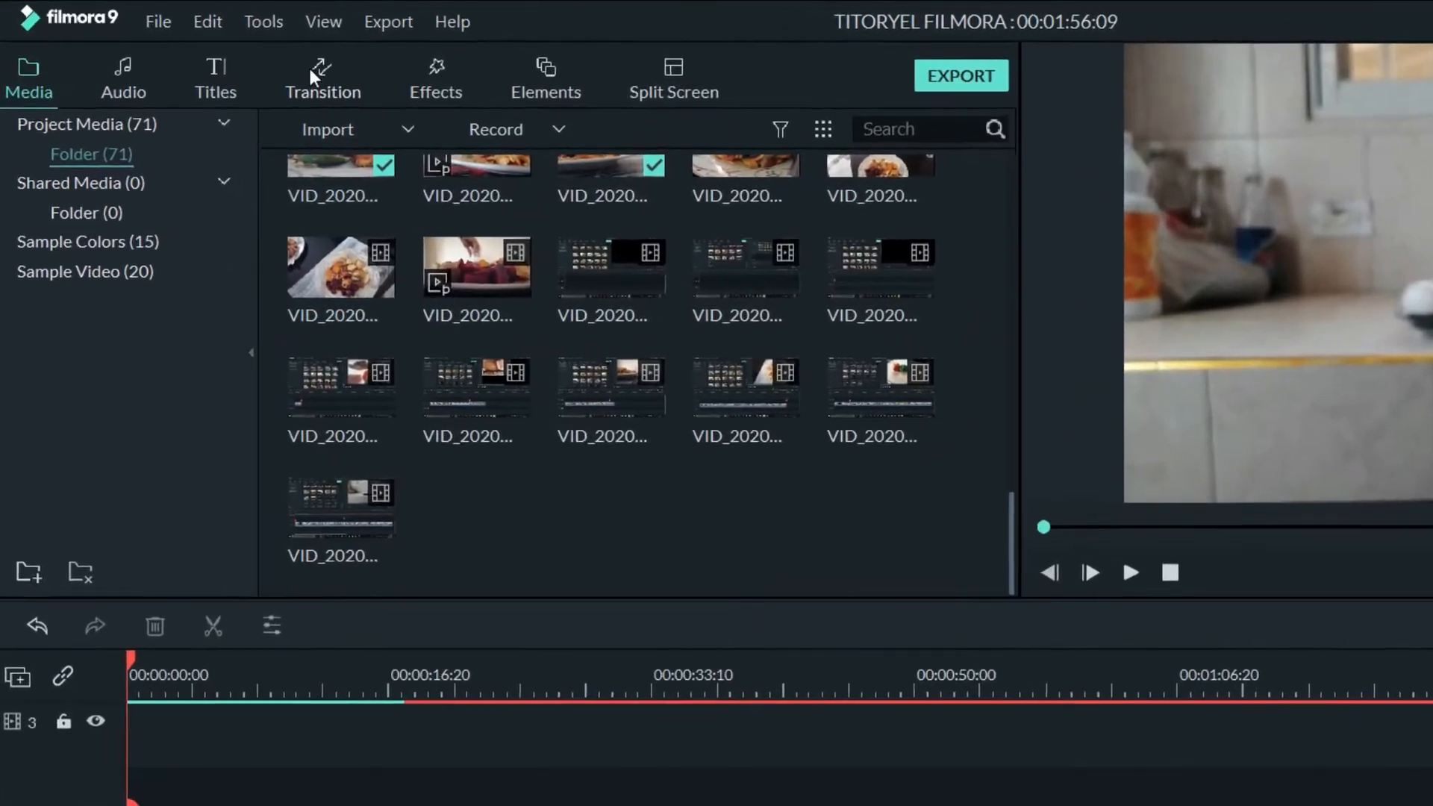
Browse the Basic transitions, and return to the full set of included transitions
click(312, 71)
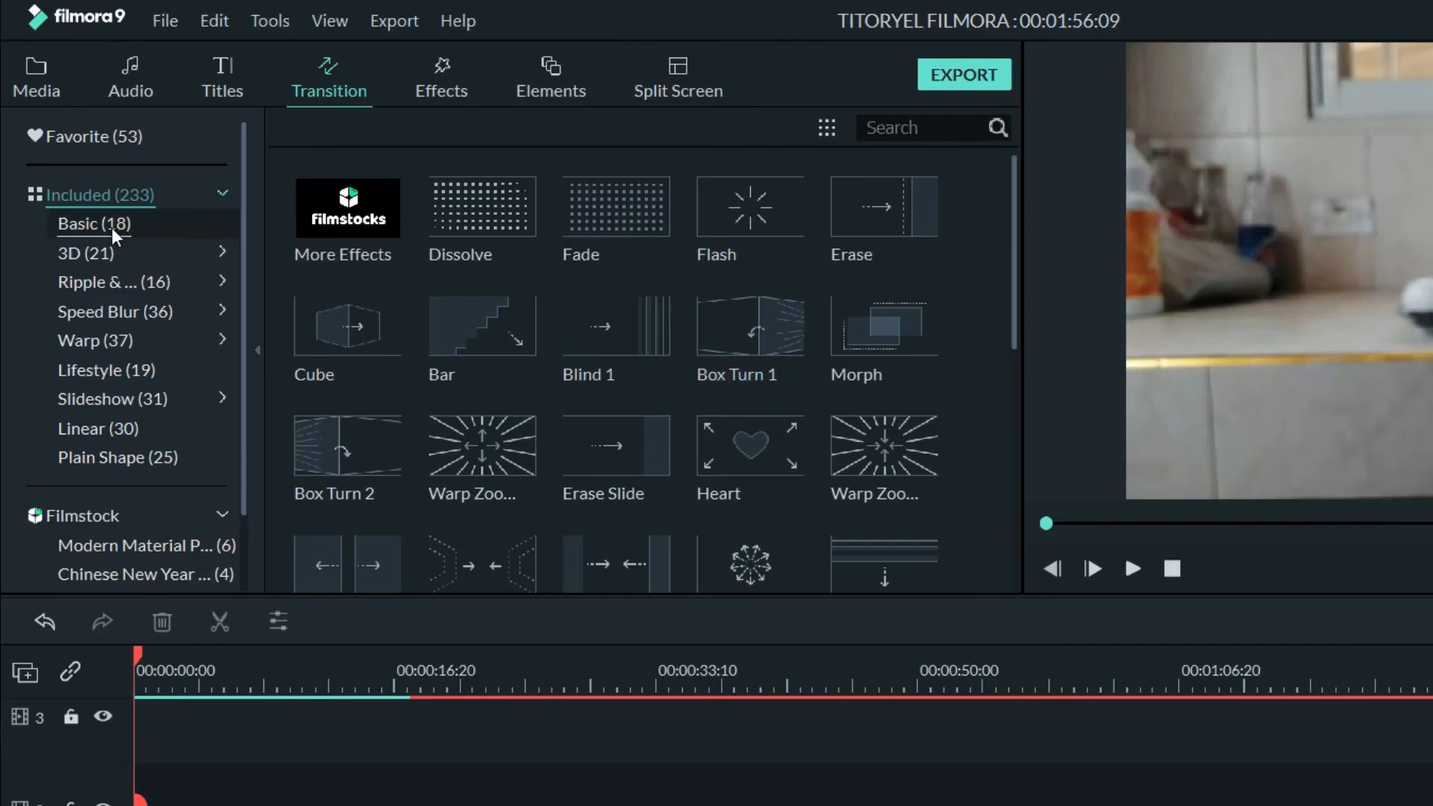
click(110, 226)
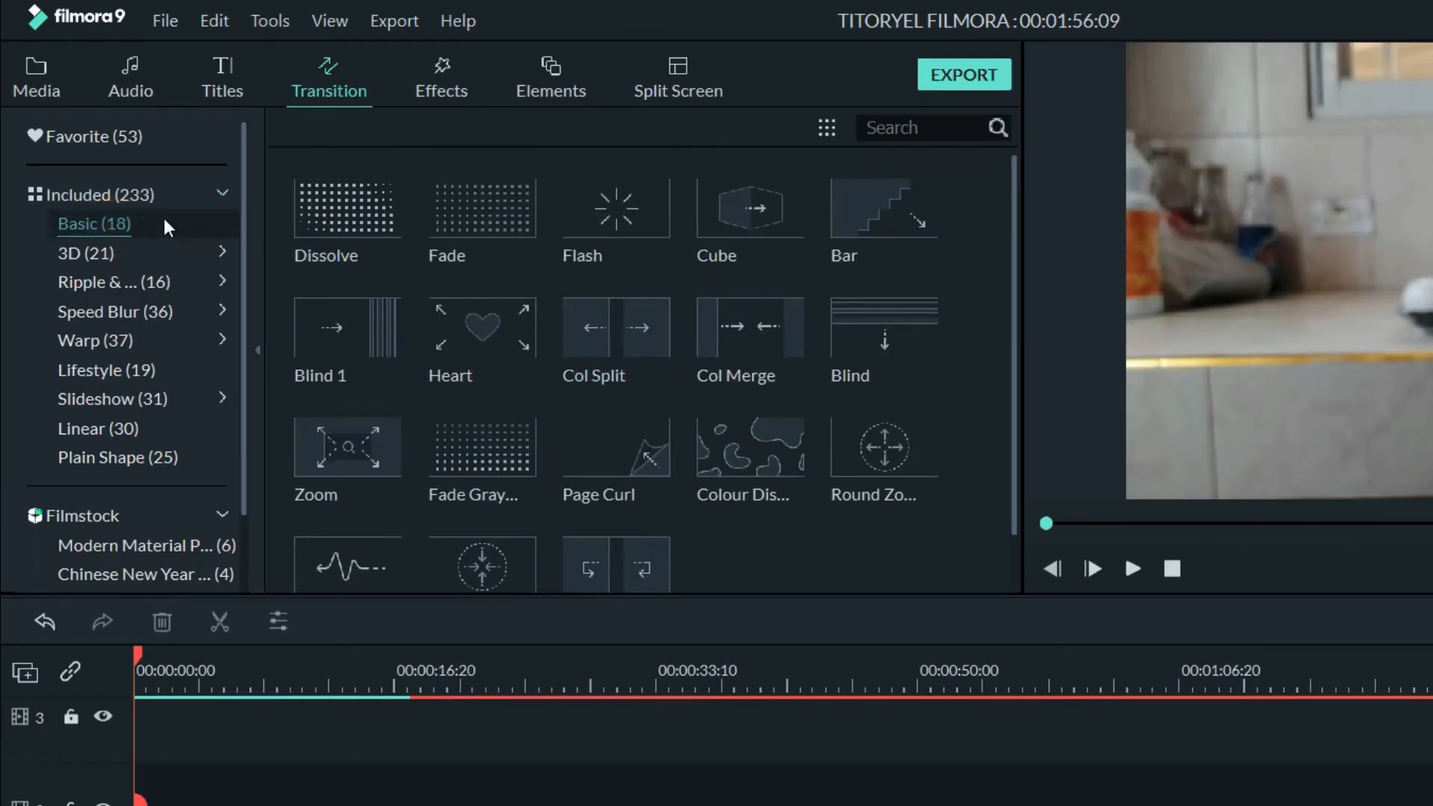
click(150, 195)
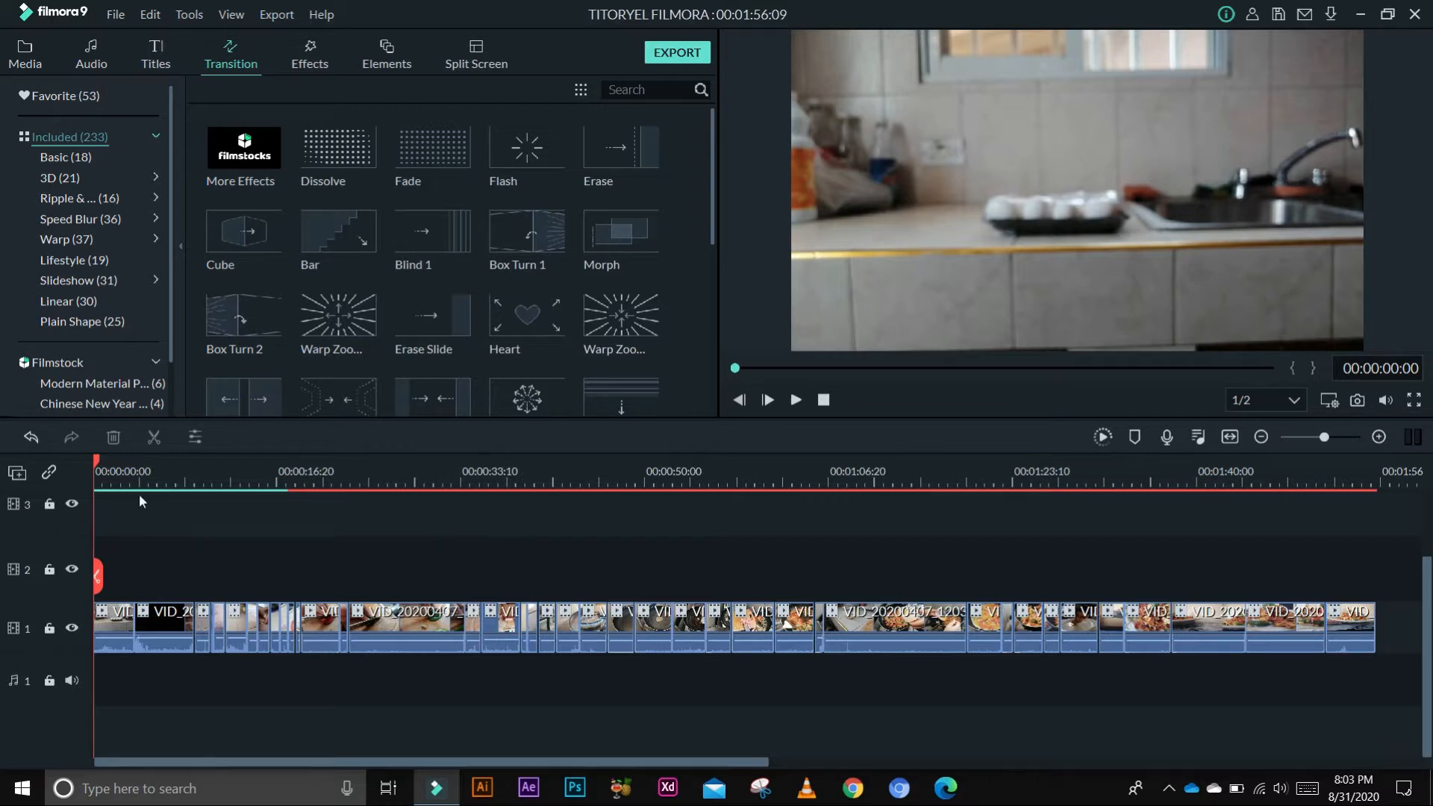
Render the whole timeline for smooth preview playback
drag(93, 466, 988, 466)
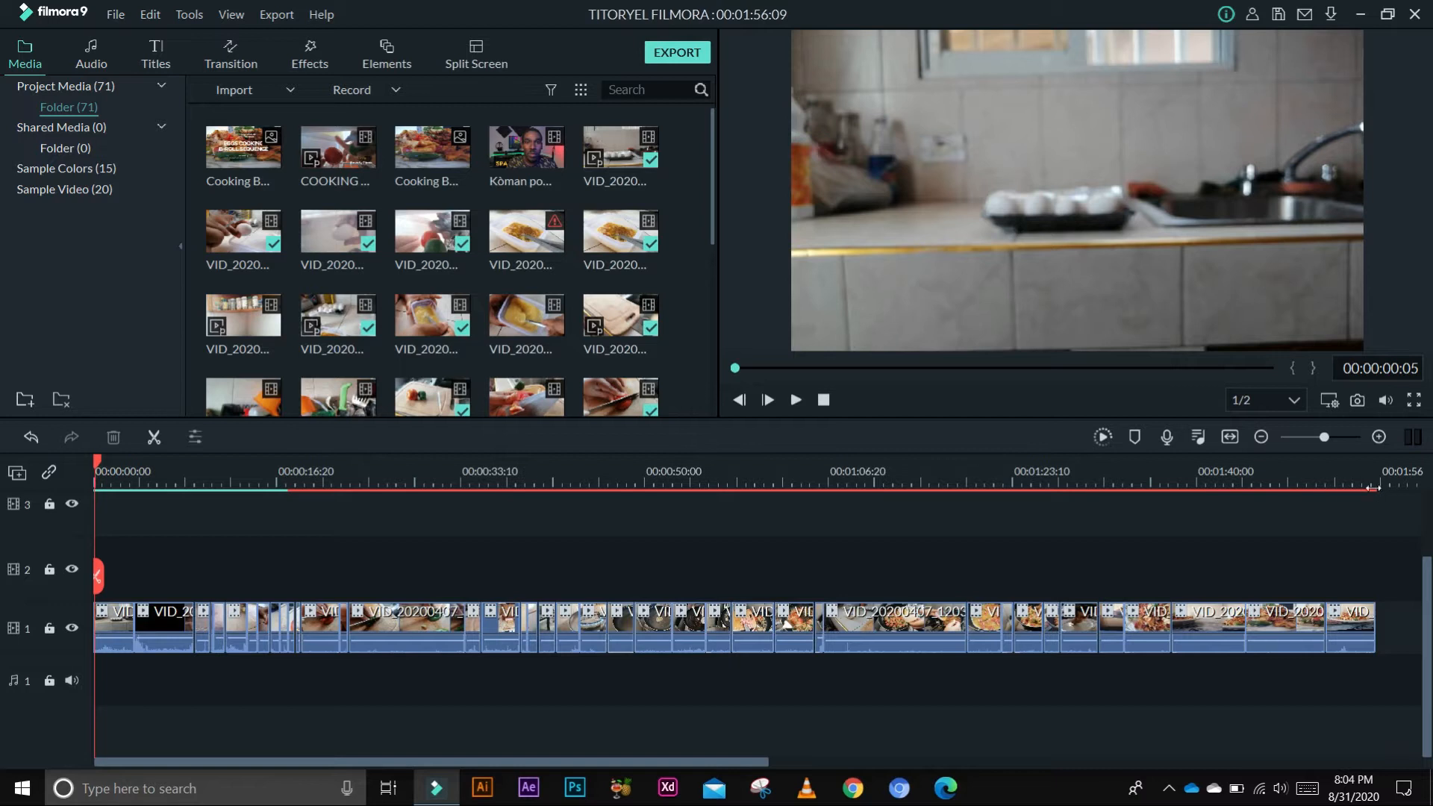
click(1103, 439)
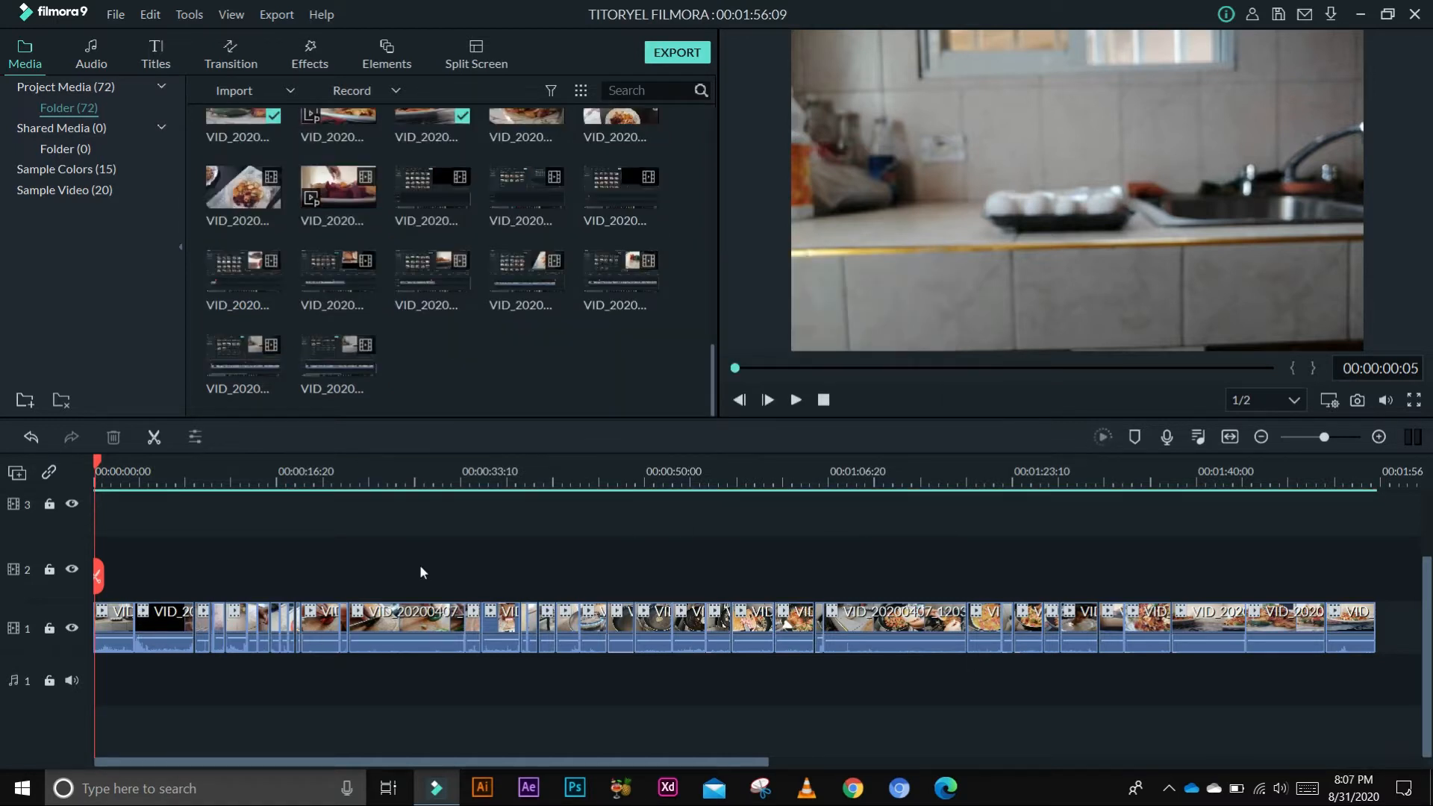
Inspect the video settings of the first clip on track 1, and close them without changes
drag(128, 473, 388, 473)
click(167, 618)
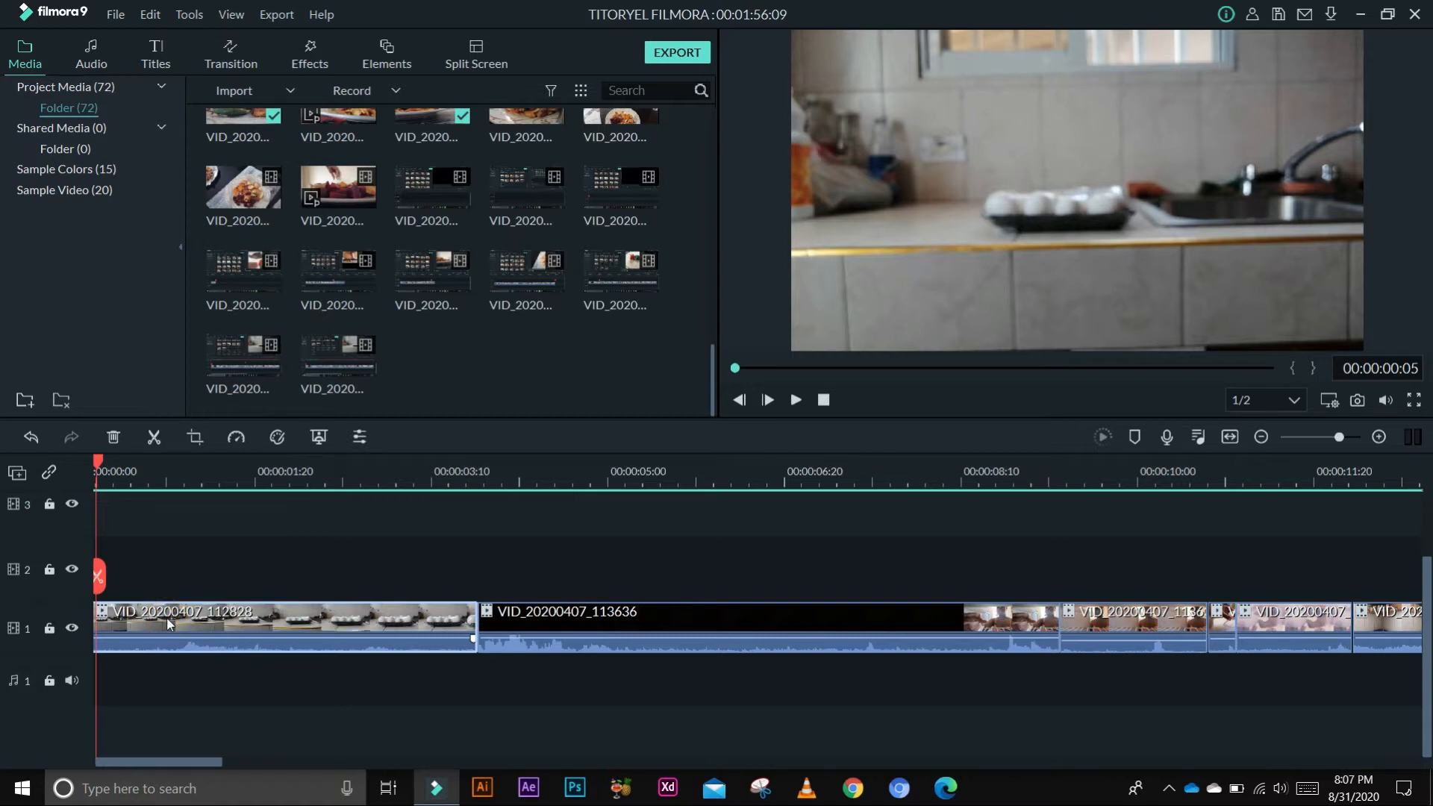
double_click(241, 627)
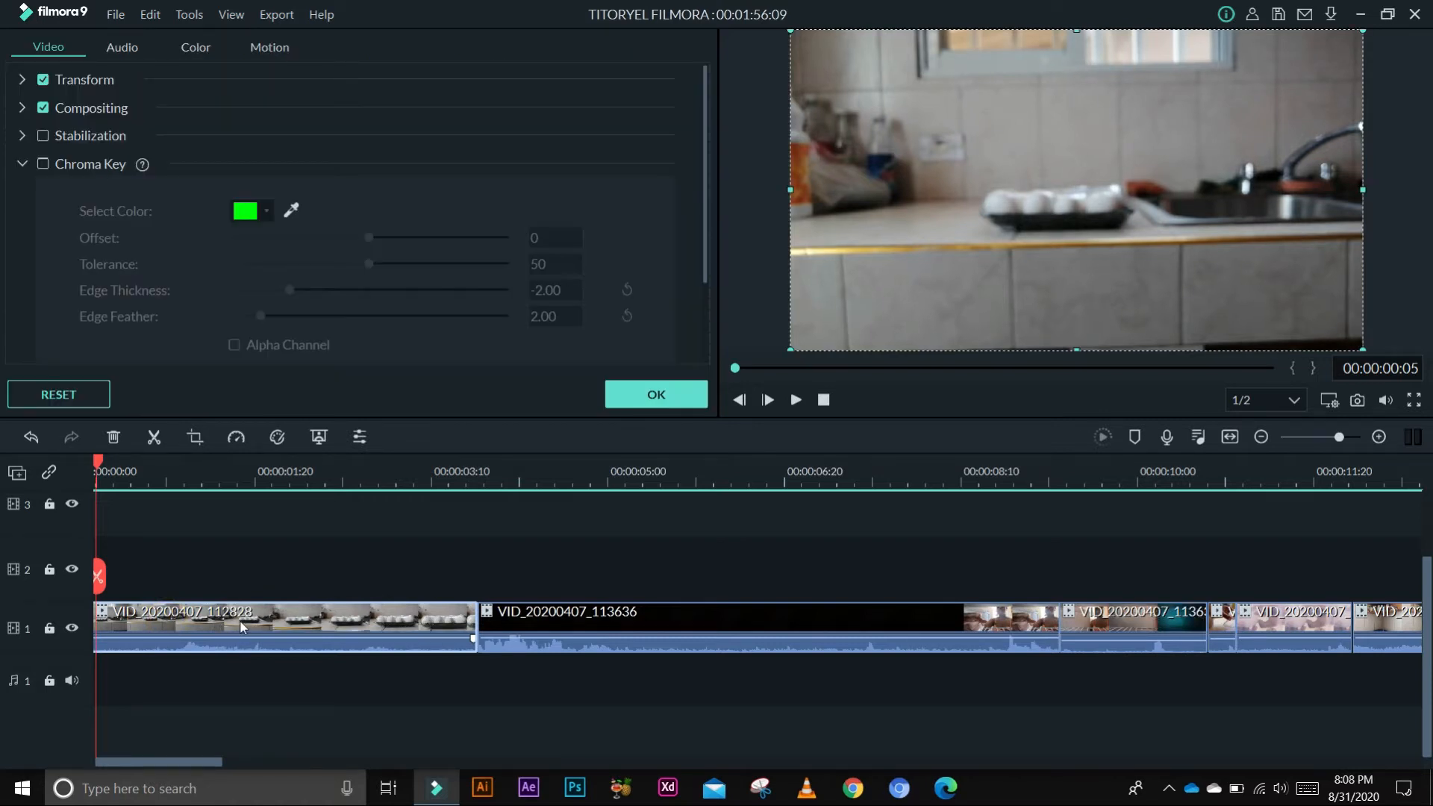
click(276, 564)
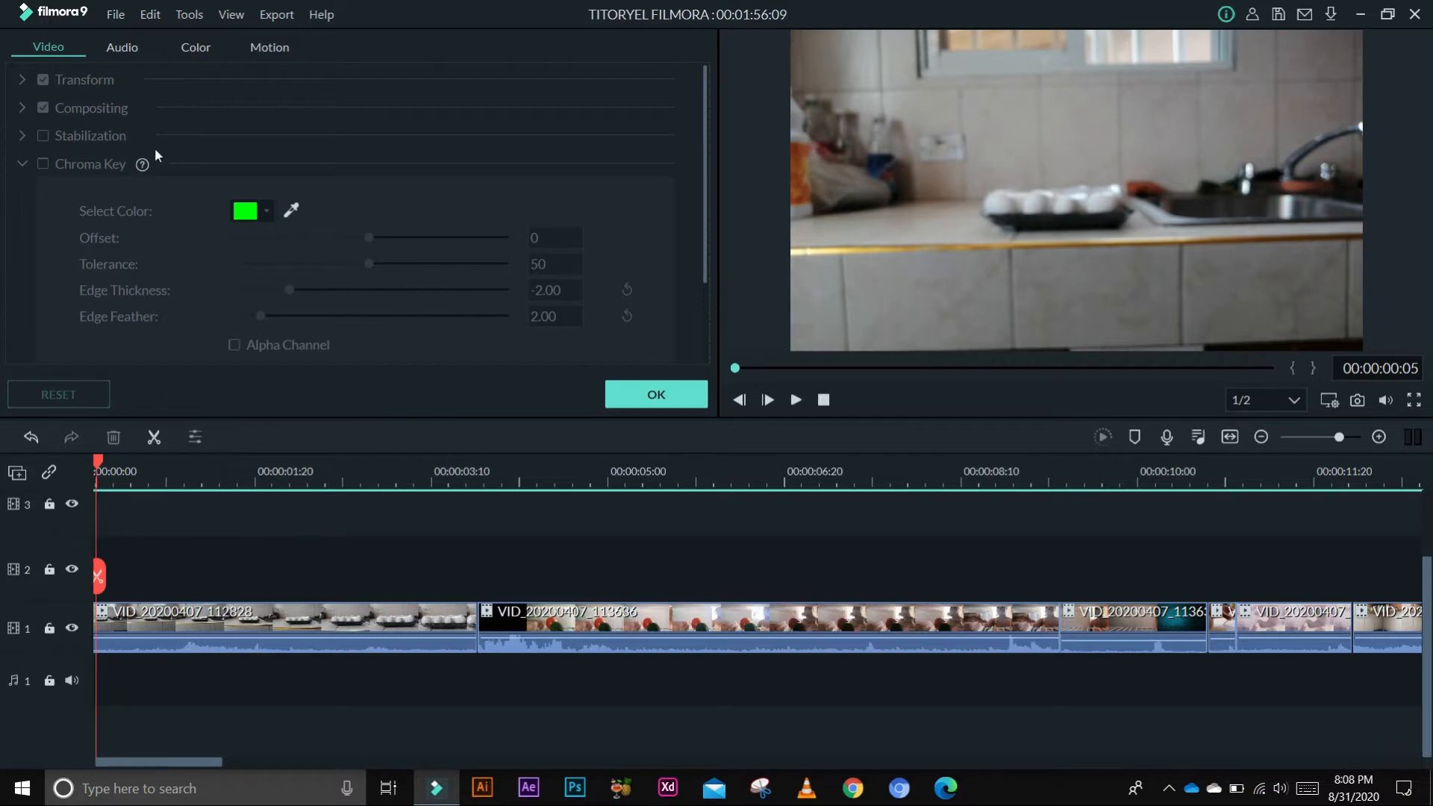
click(694, 403)
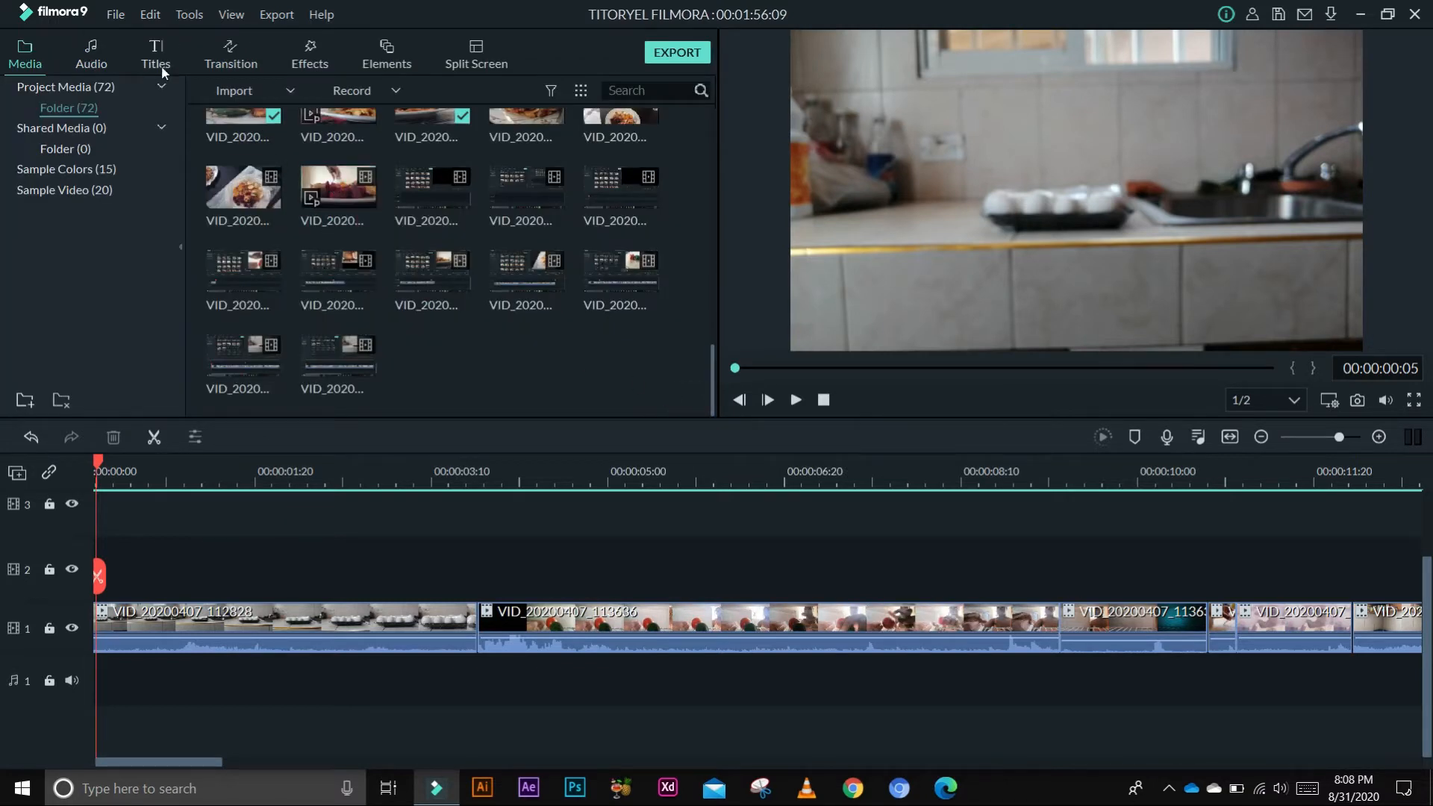
Add a Dissolve transition at the start of the first clip, VID_20200407_112828
click(231, 56)
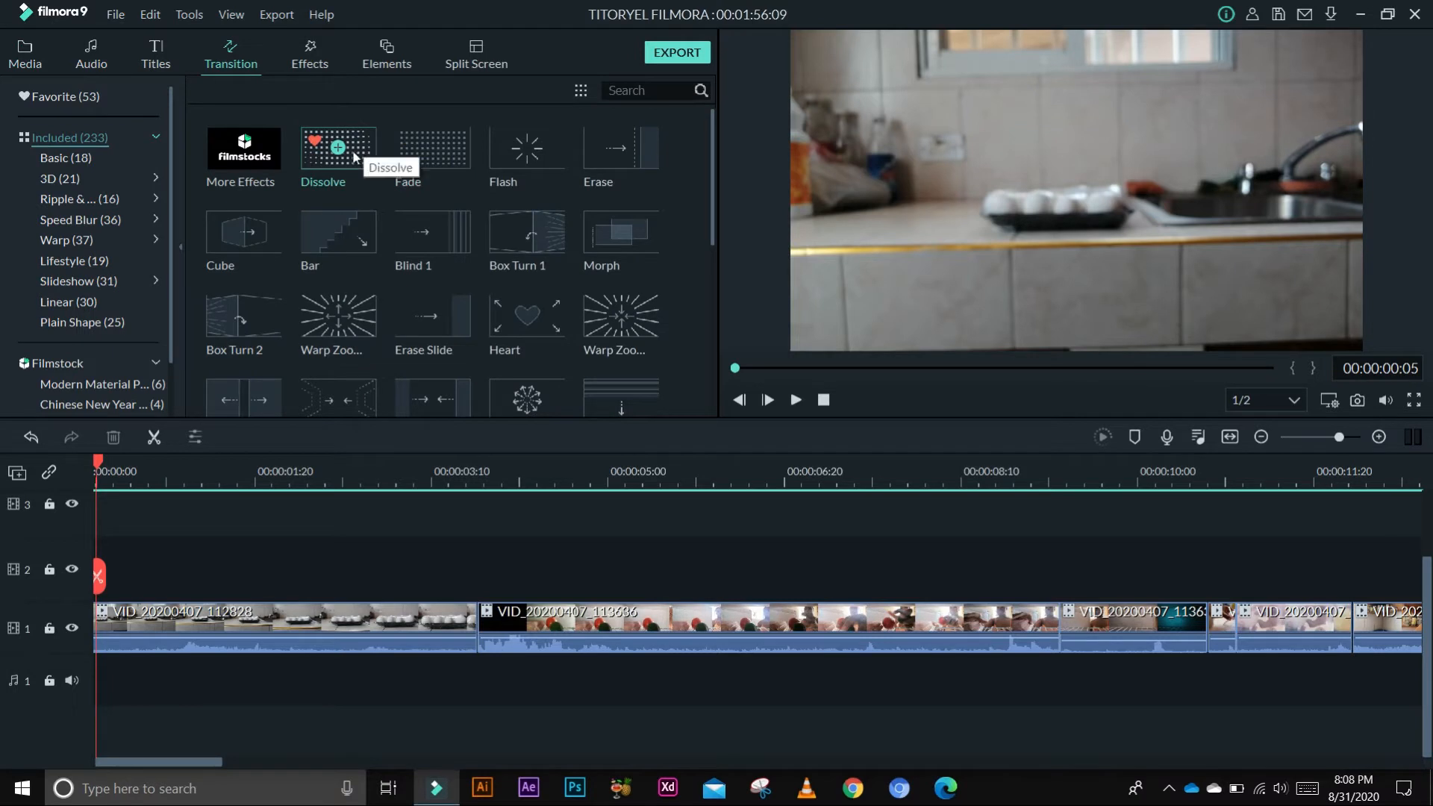
click(95, 472)
mouse_move(116, 478)
mouse_down()
mouse_move(30, 473)
mouse_move(112, 470)
mouse_up()
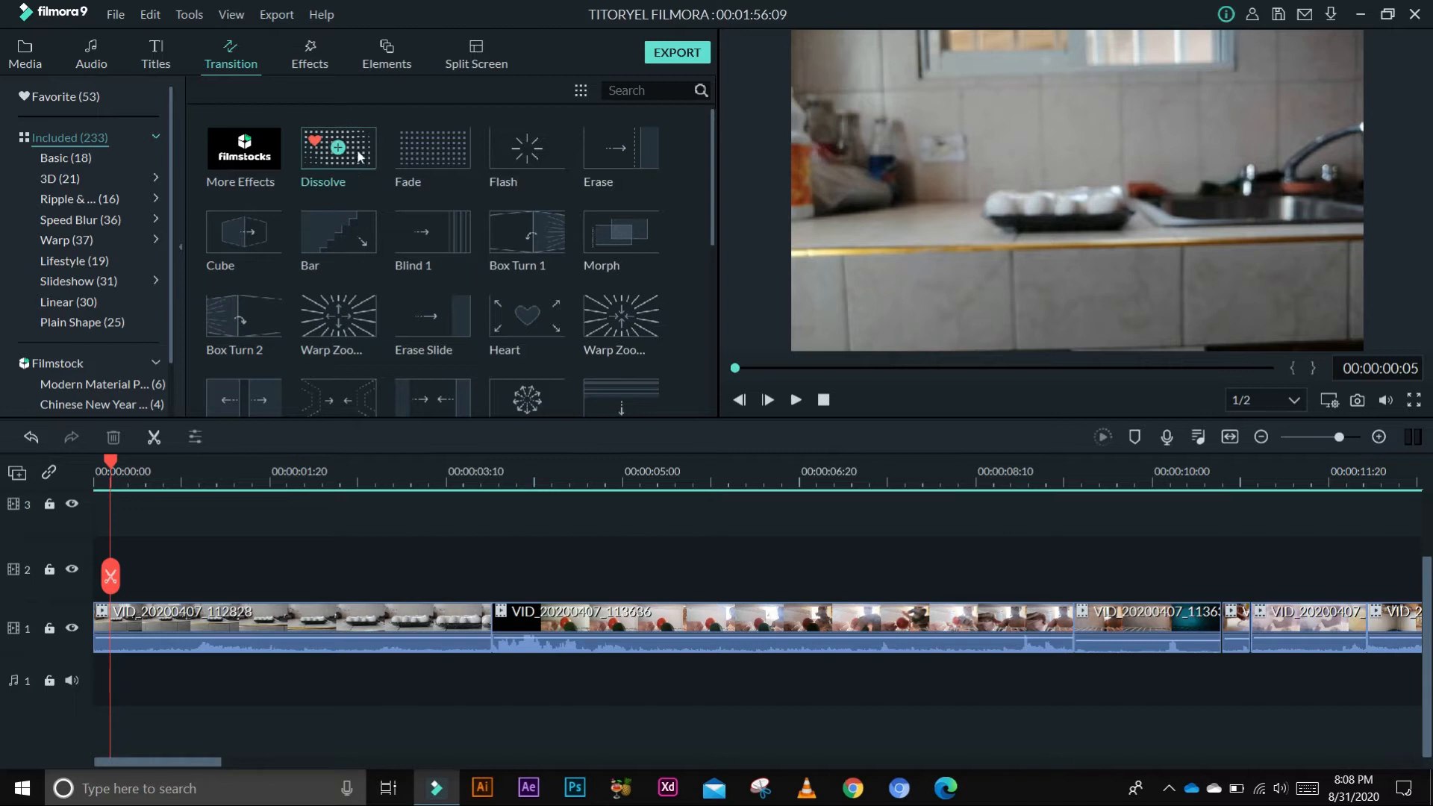
drag(359, 156, 105, 617)
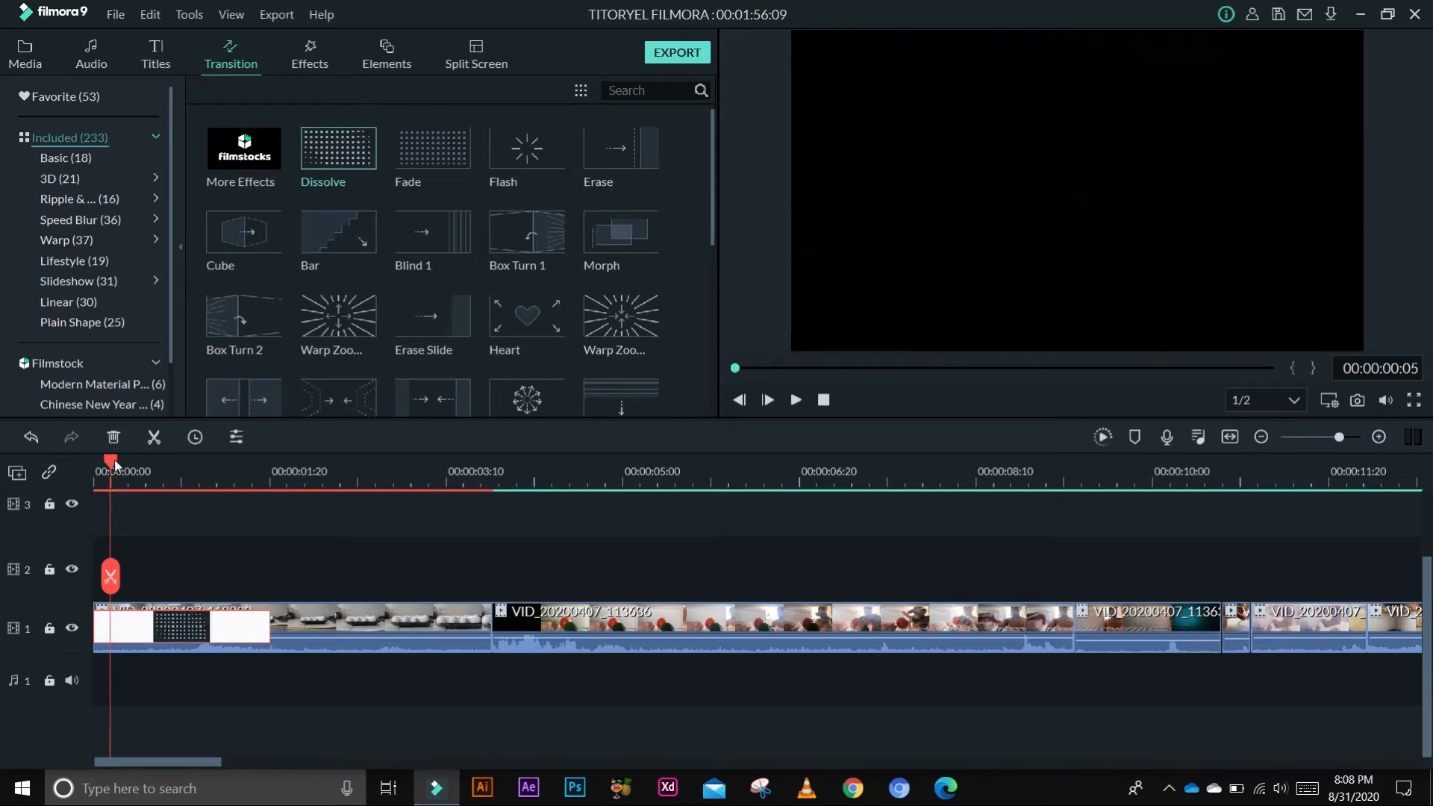
Shorten the Dissolve at the start of the first clip to 00:00:00:24 and play it back
drag(114, 463, 158, 522)
click(214, 633)
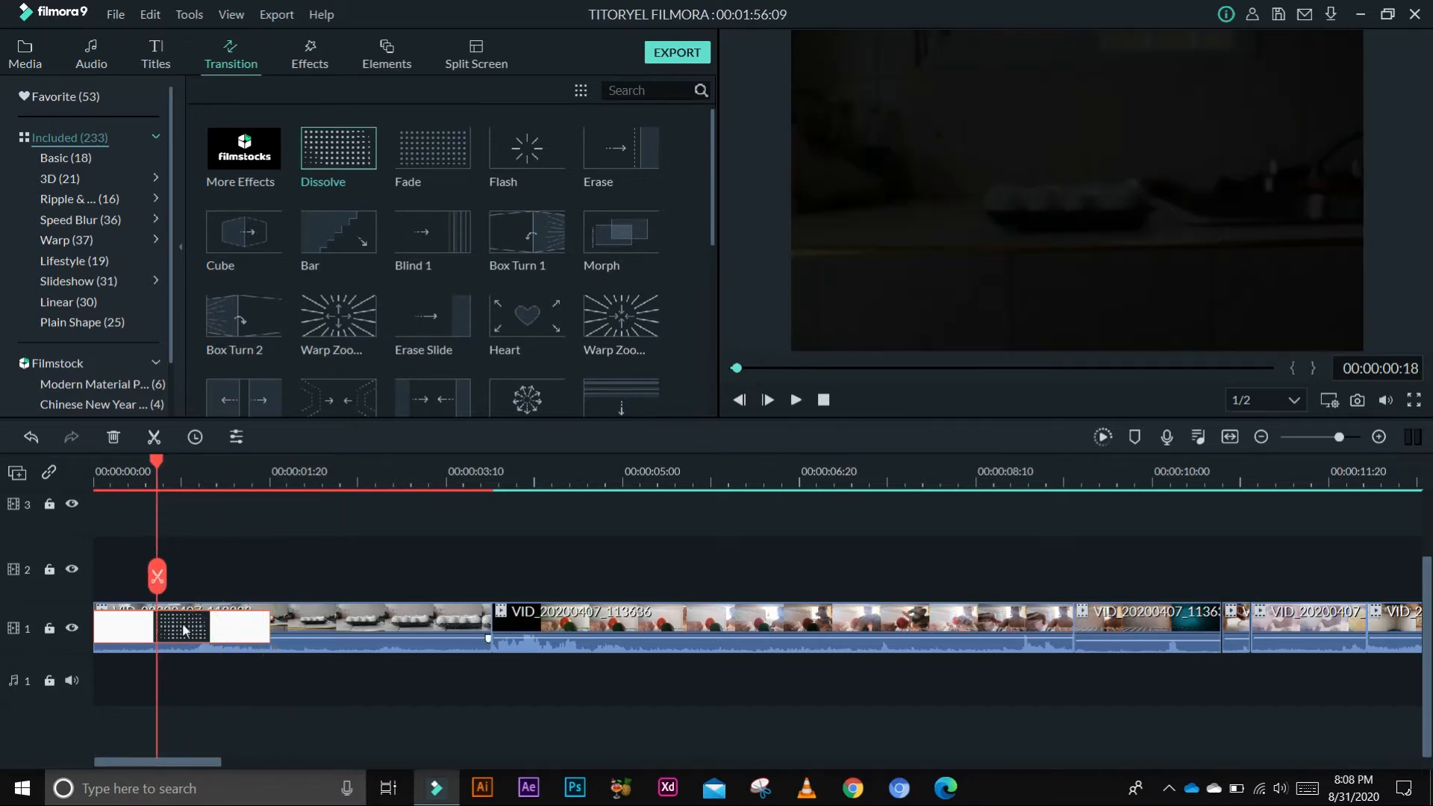
double_click(265, 627)
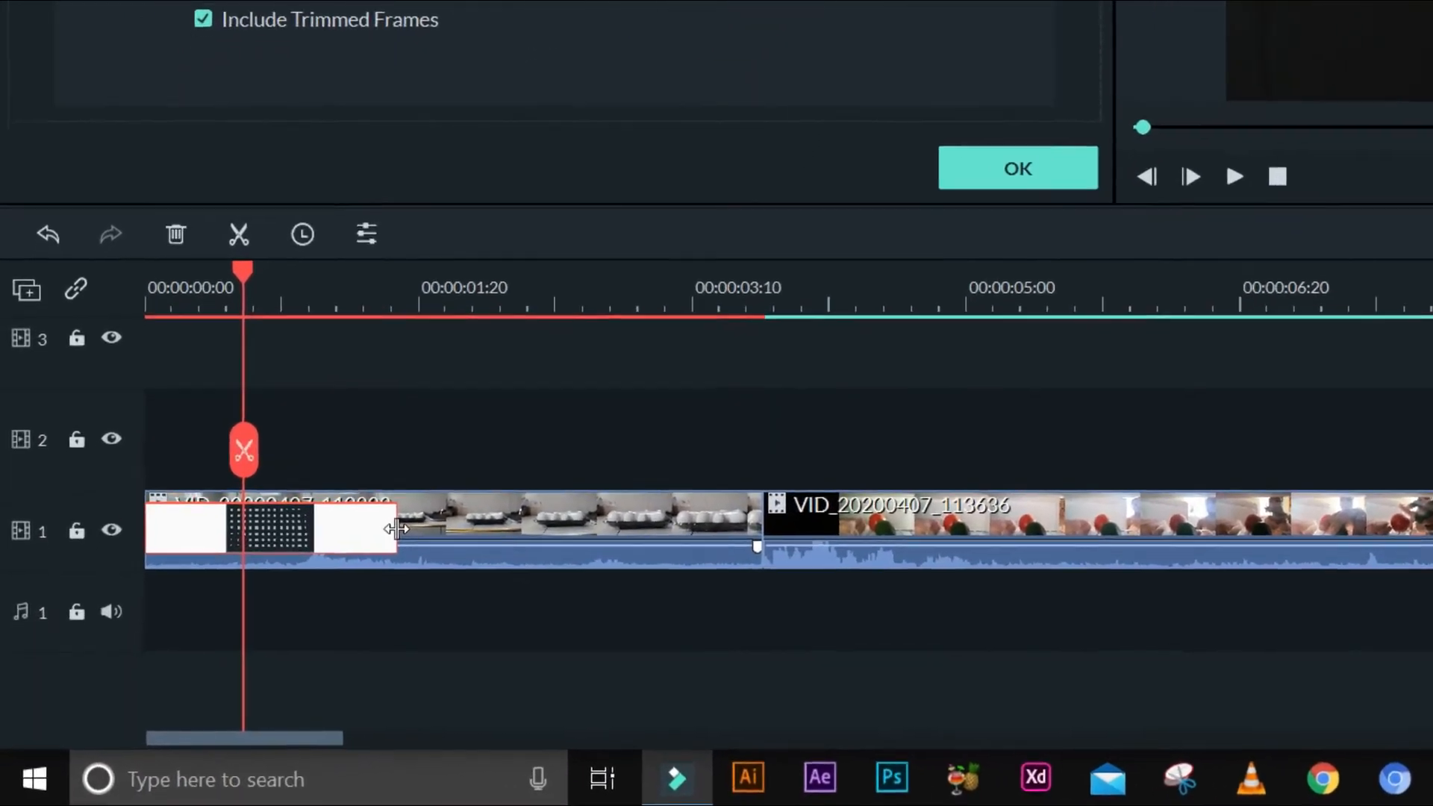
drag(396, 528, 273, 478)
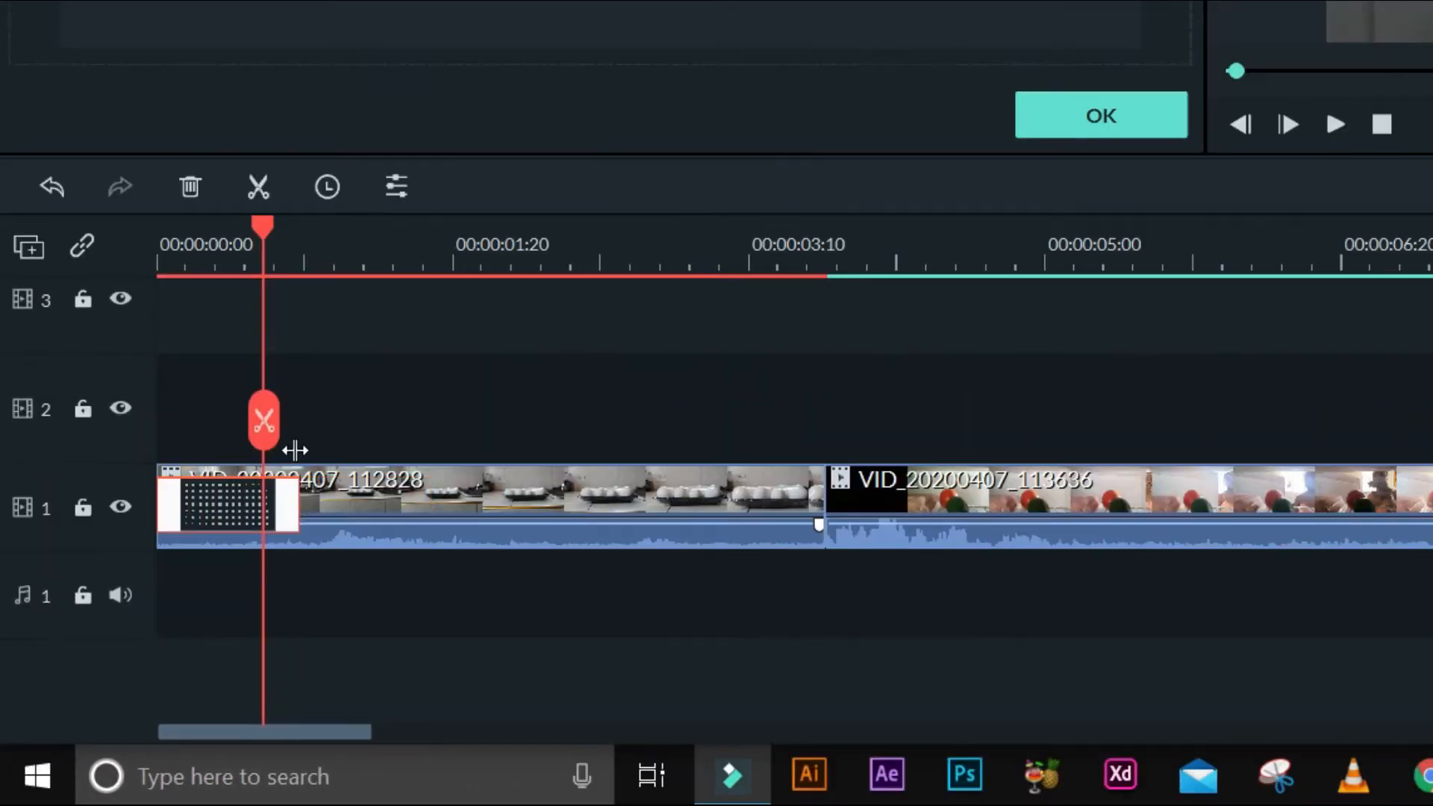
key(space)
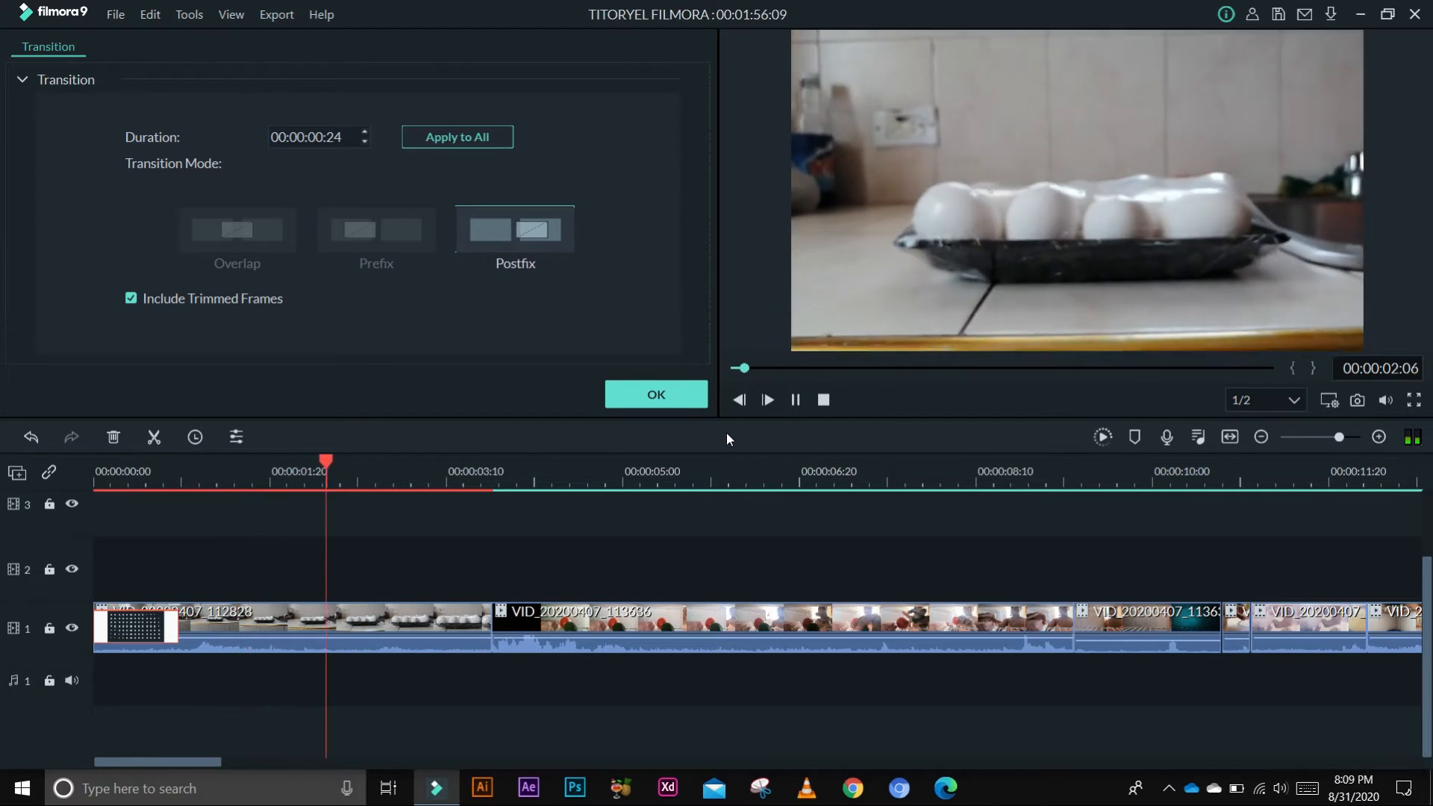
Split the first clip at 00:00:03:15 and delete the leftover end piece, closing the gap
click(248, 481)
drag(254, 470, 464, 489)
click(463, 576)
key(Delete)
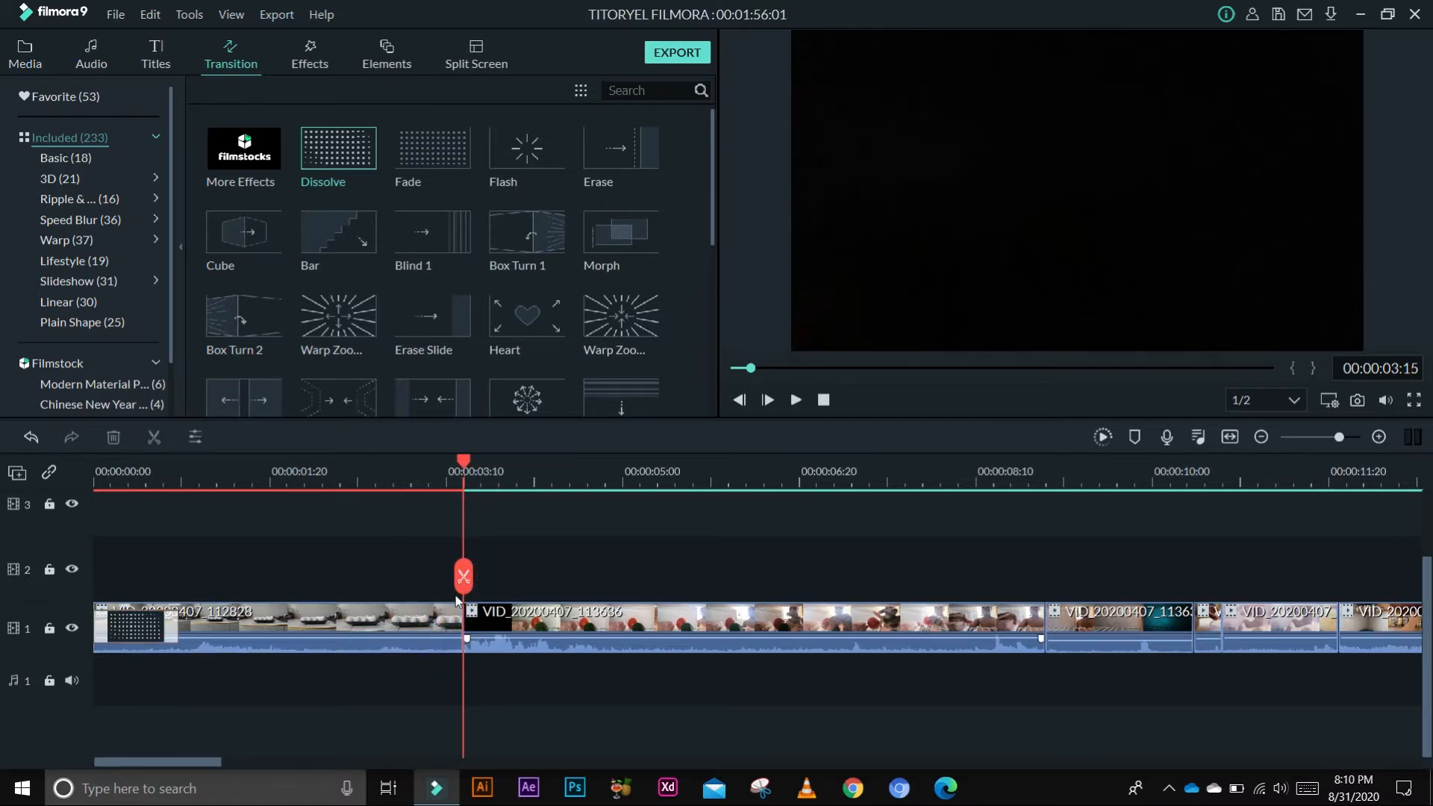
Scrub and play through the cut after the first clip and the following clips up to about 00:00:10
click(408, 471)
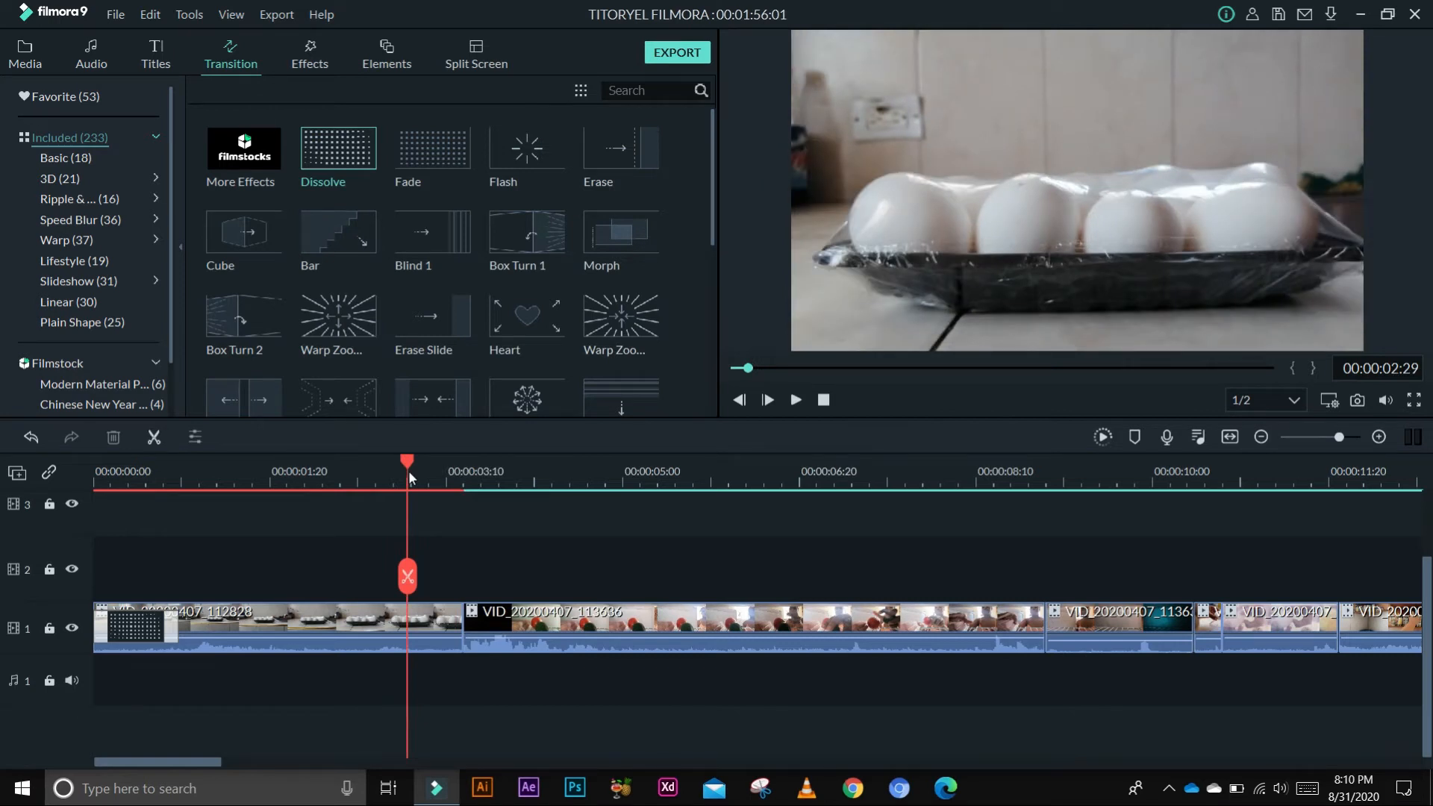
drag(409, 478, 718, 489)
drag(744, 487, 902, 485)
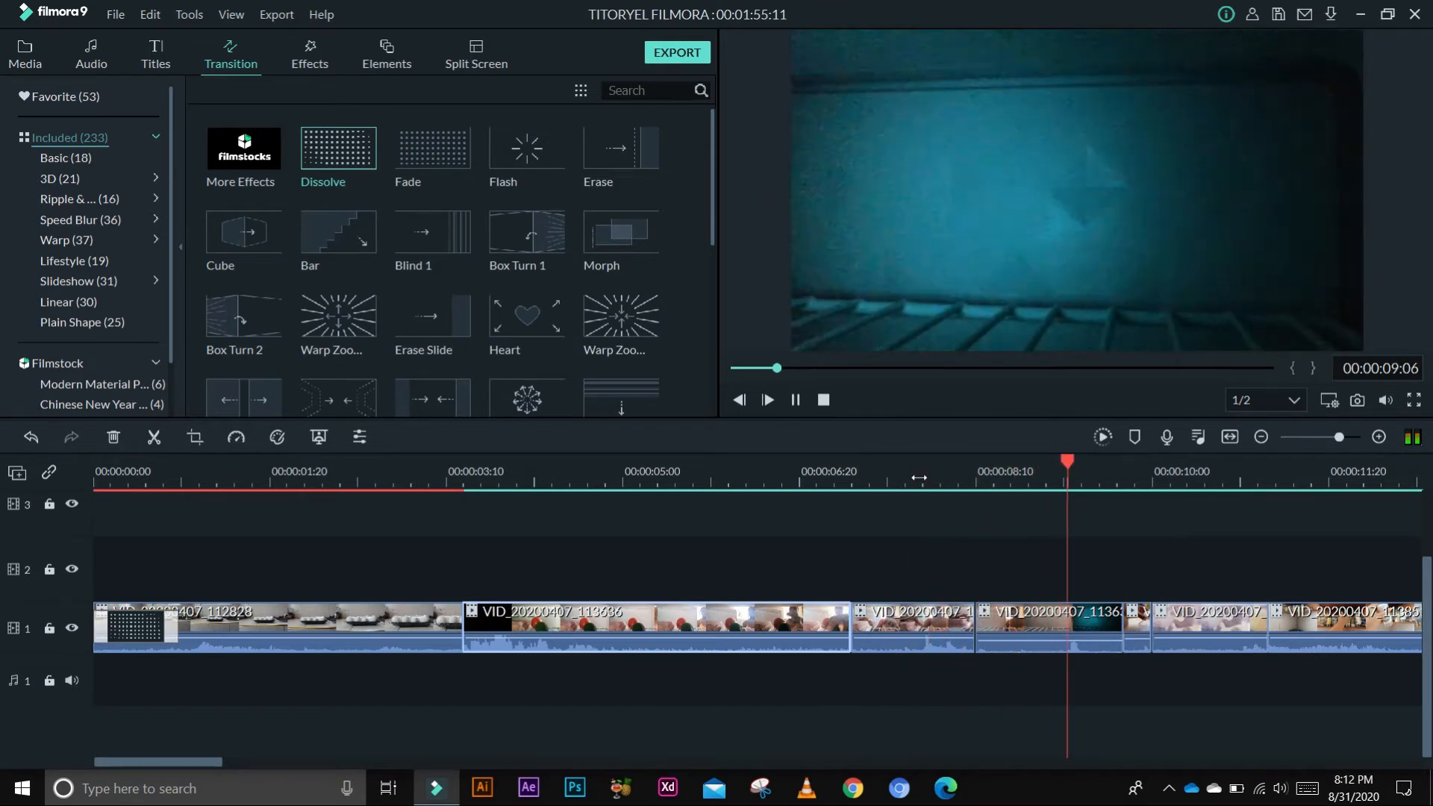
key(space)
drag(212, 762, 268, 767)
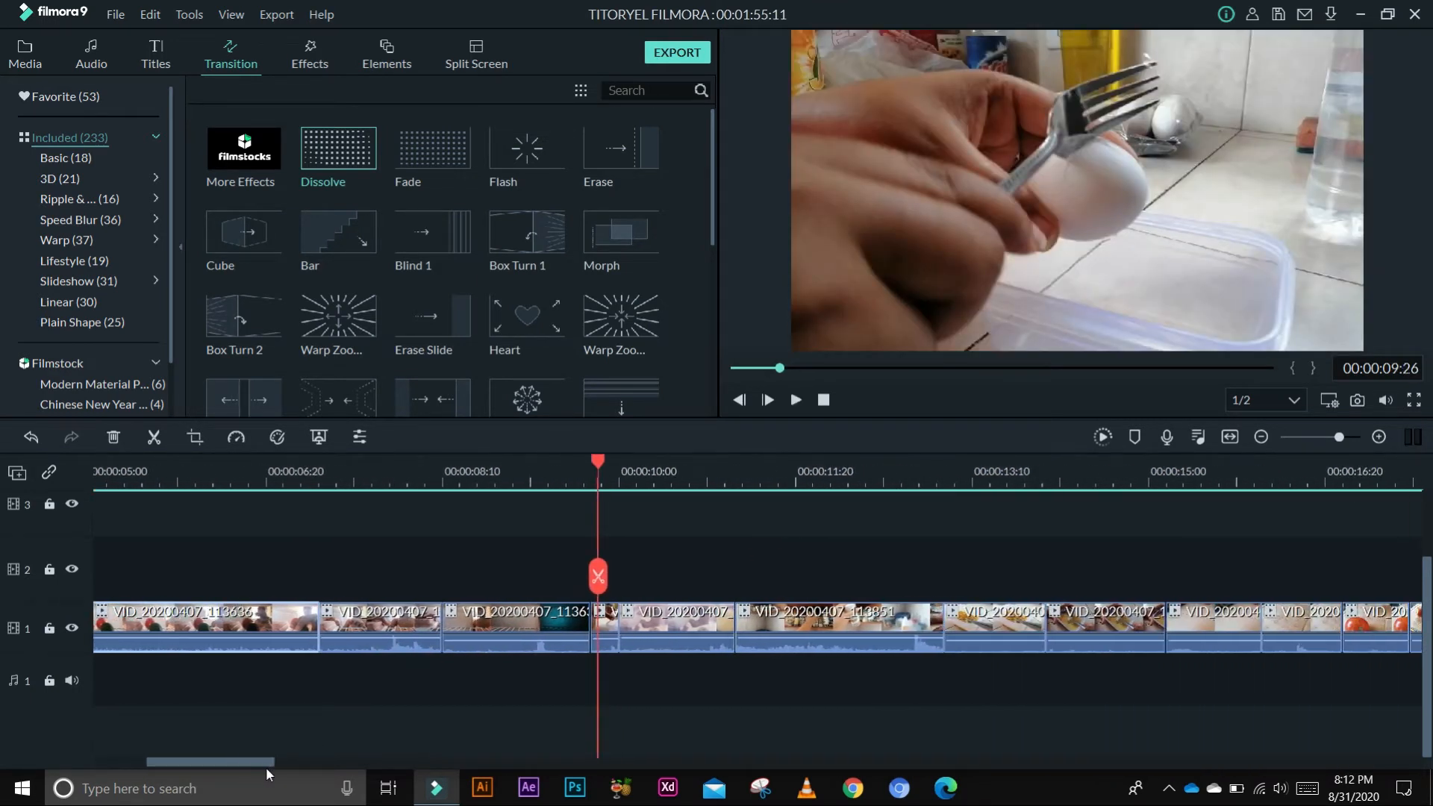
drag(561, 459, 370, 506)
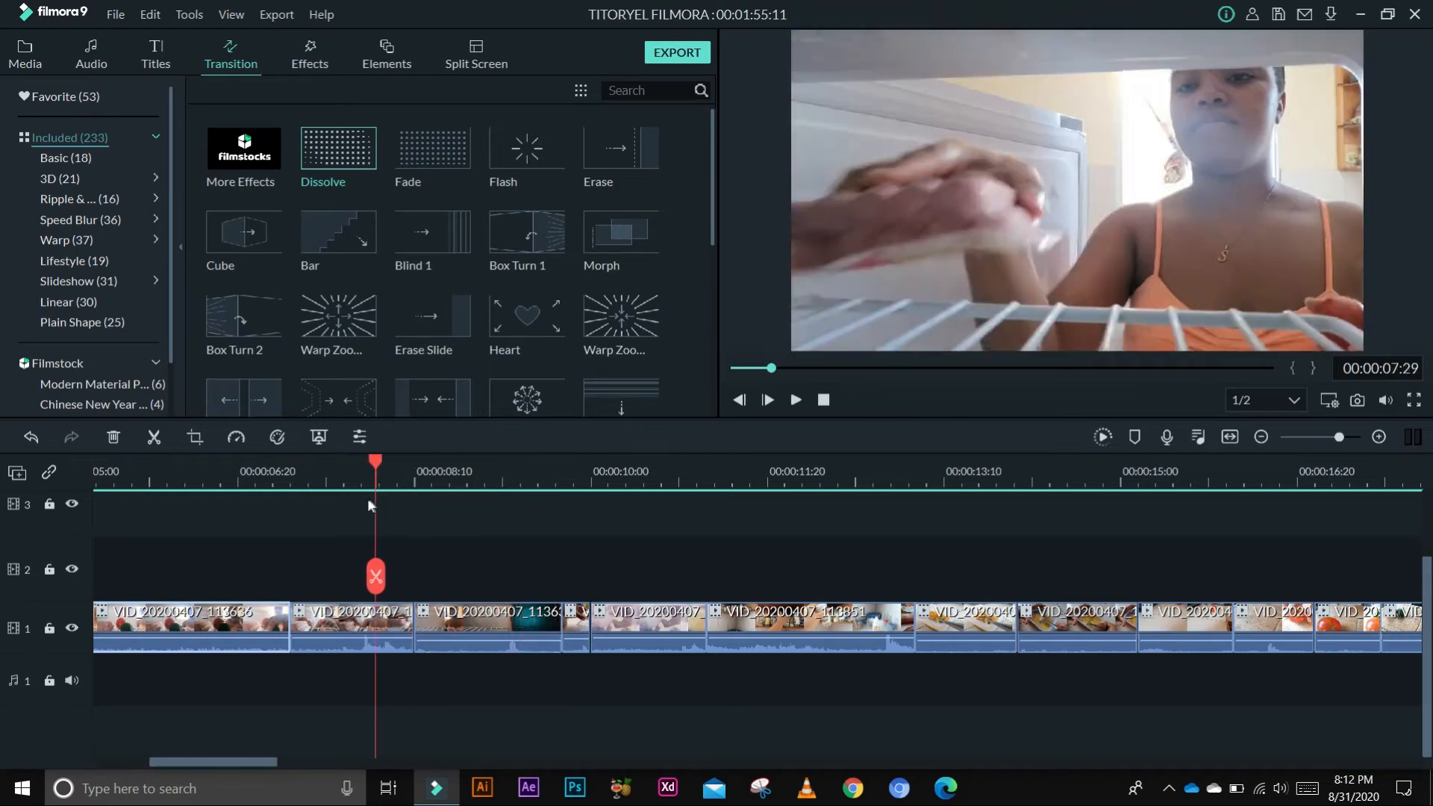
key(space)
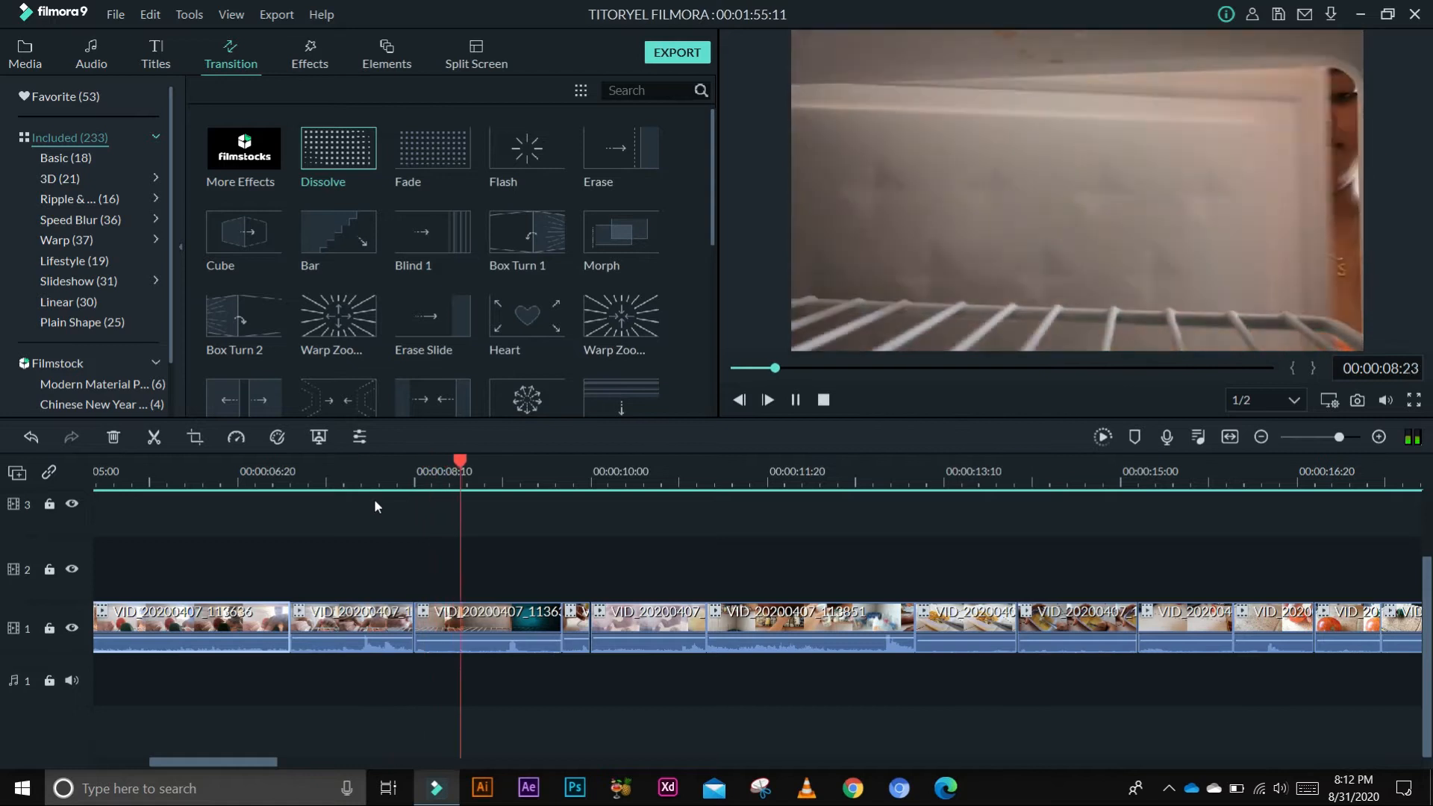
key(space)
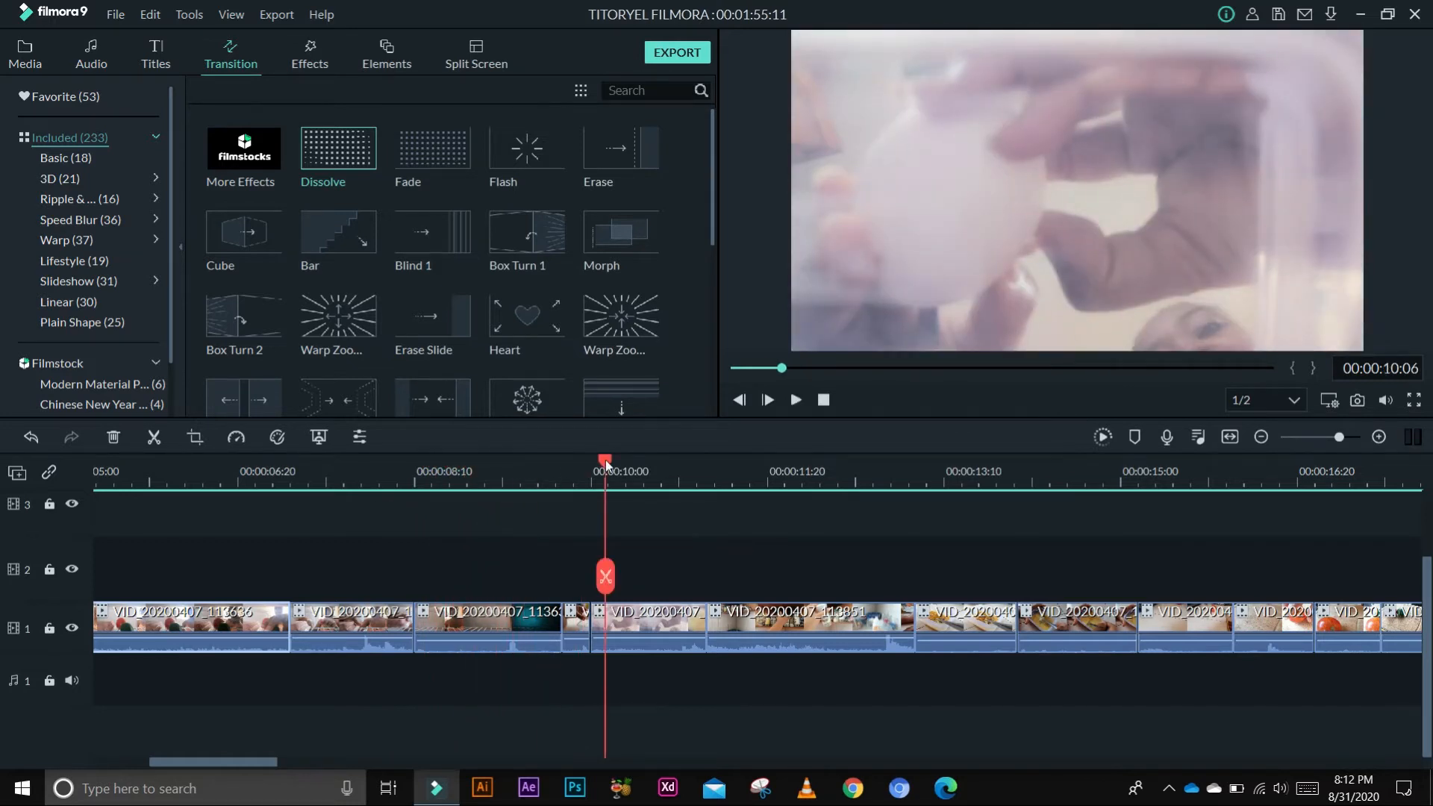
Split the fridge clip at 00:00:08:22
drag(608, 462, 462, 498)
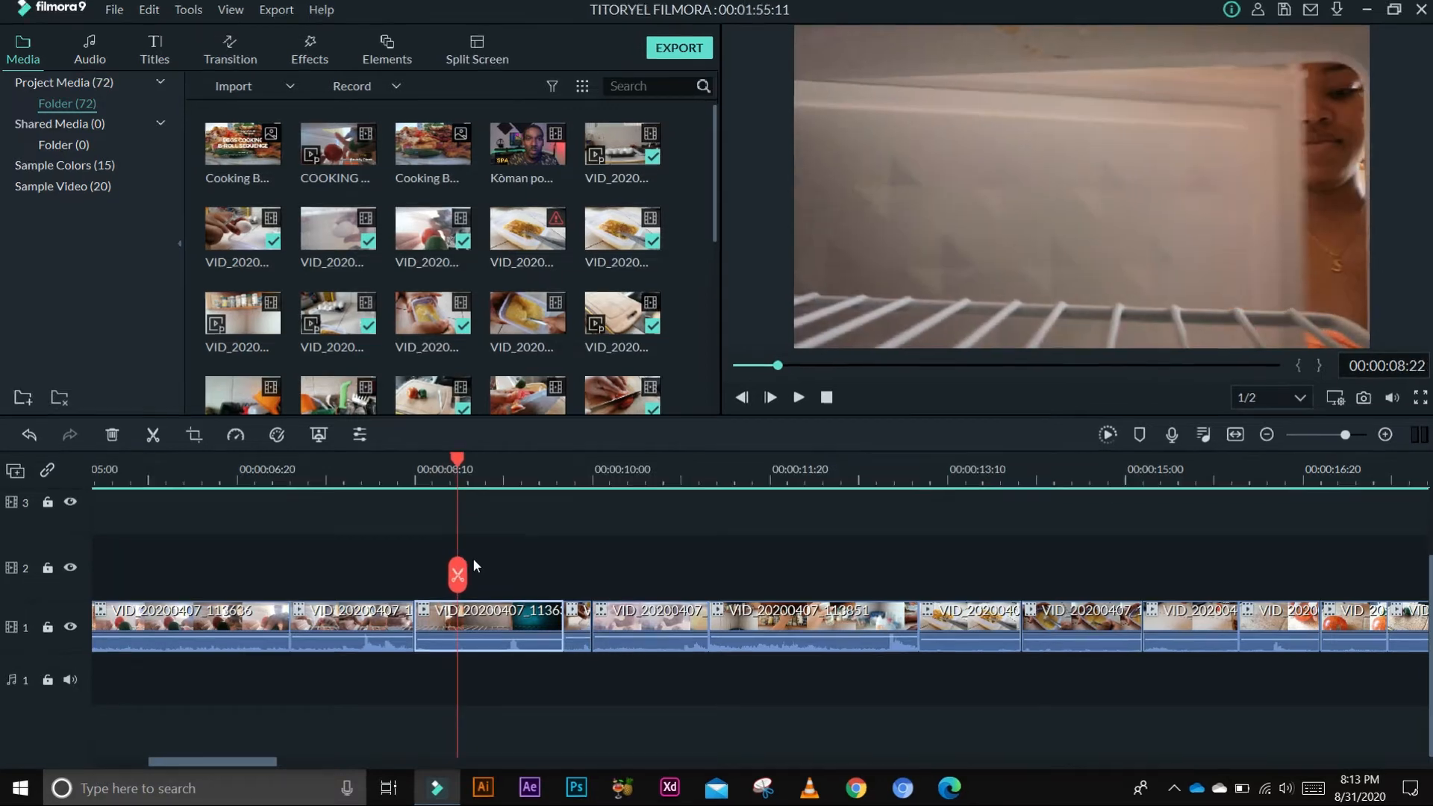
drag(501, 638, 500, 634)
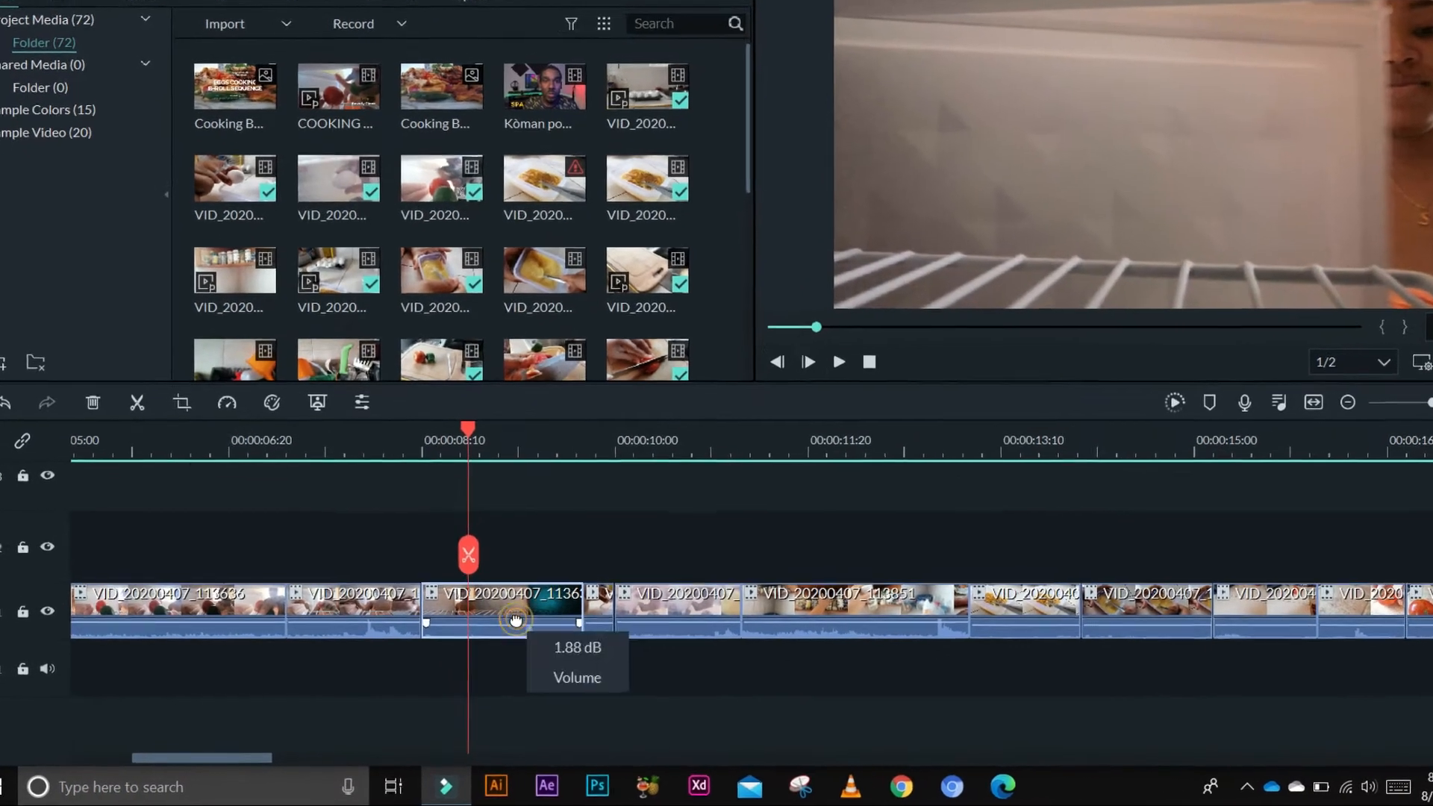
click(468, 556)
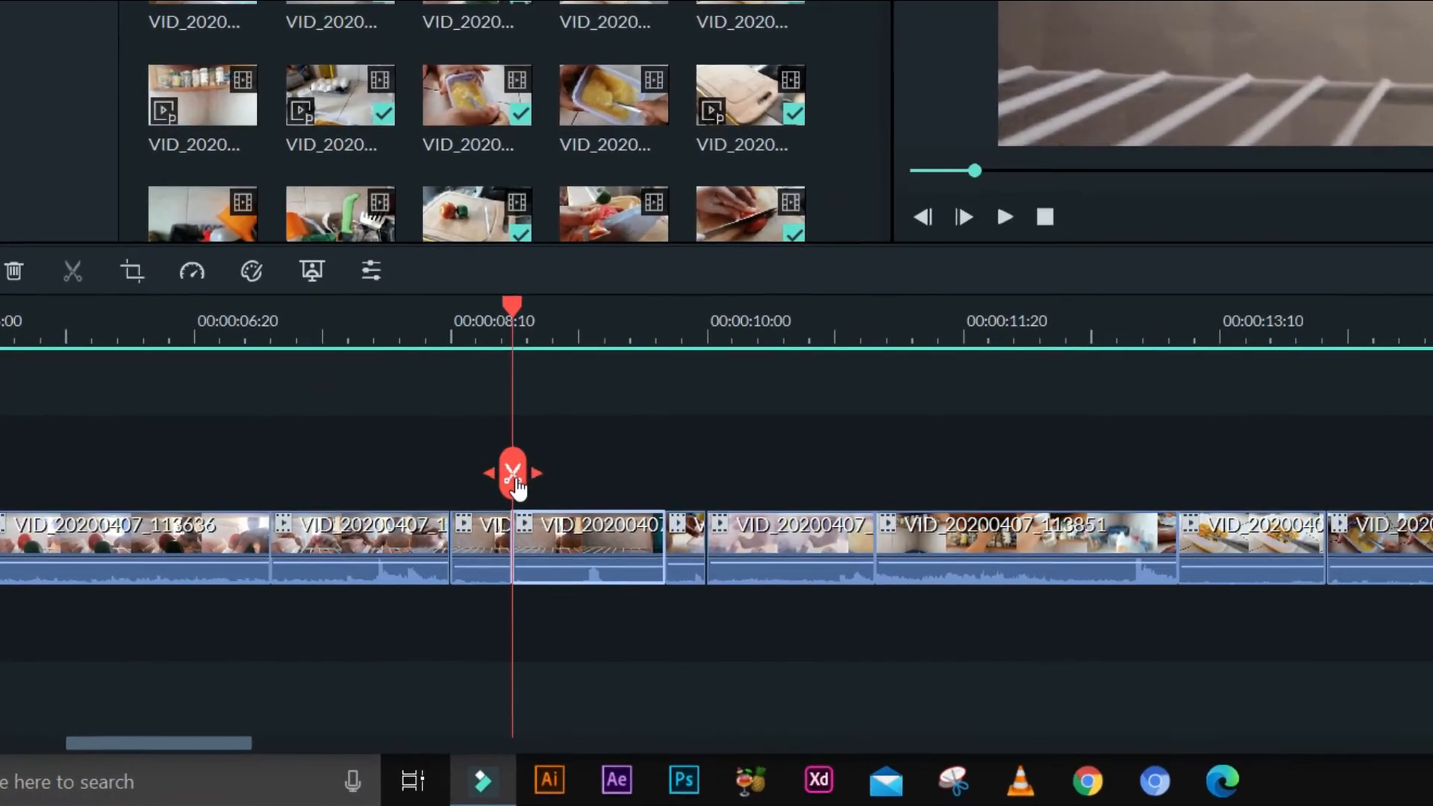
Speed up the second part of the split fridge clip to 2x and play back the result
click(509, 610)
double_click(598, 512)
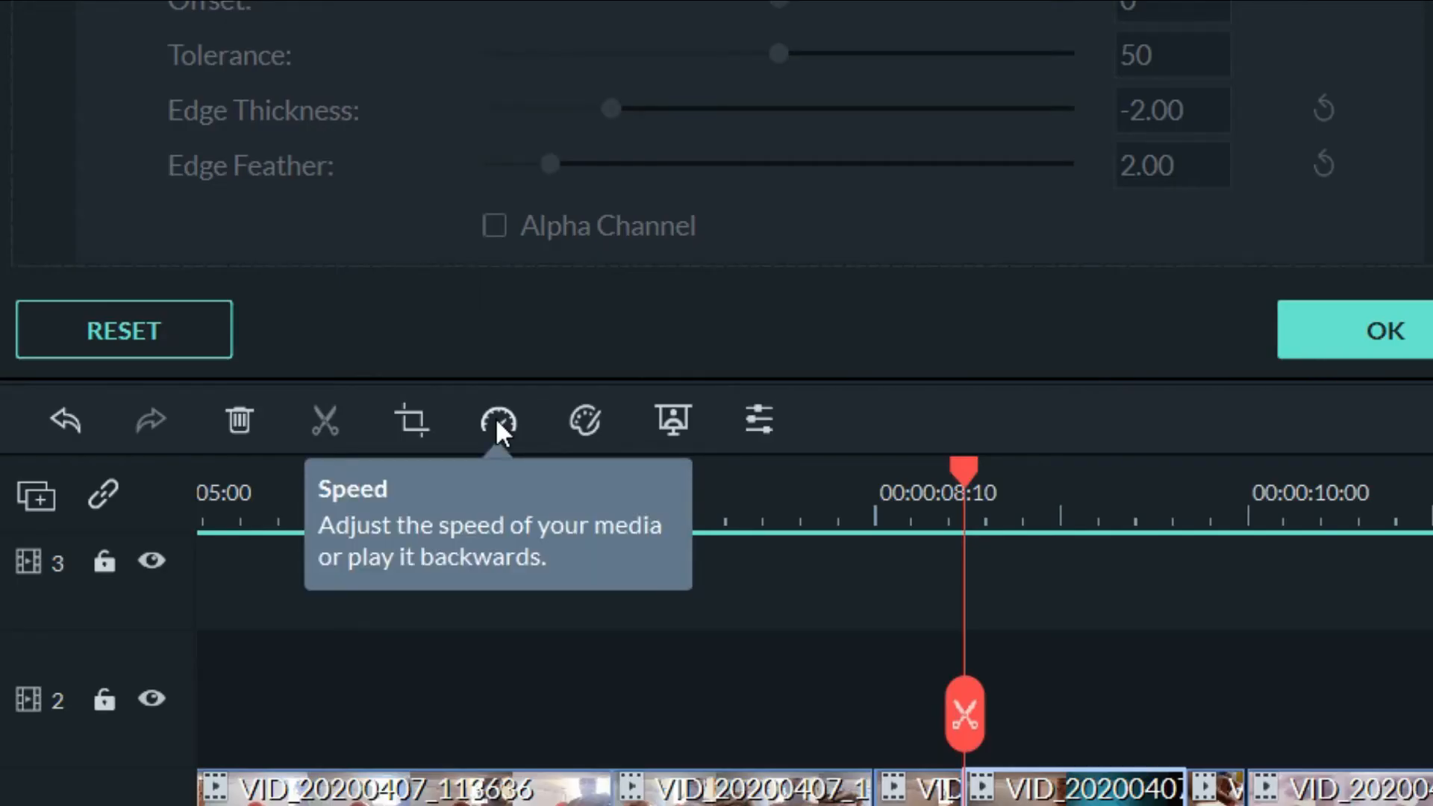
click(497, 422)
mouse_move(638, 571)
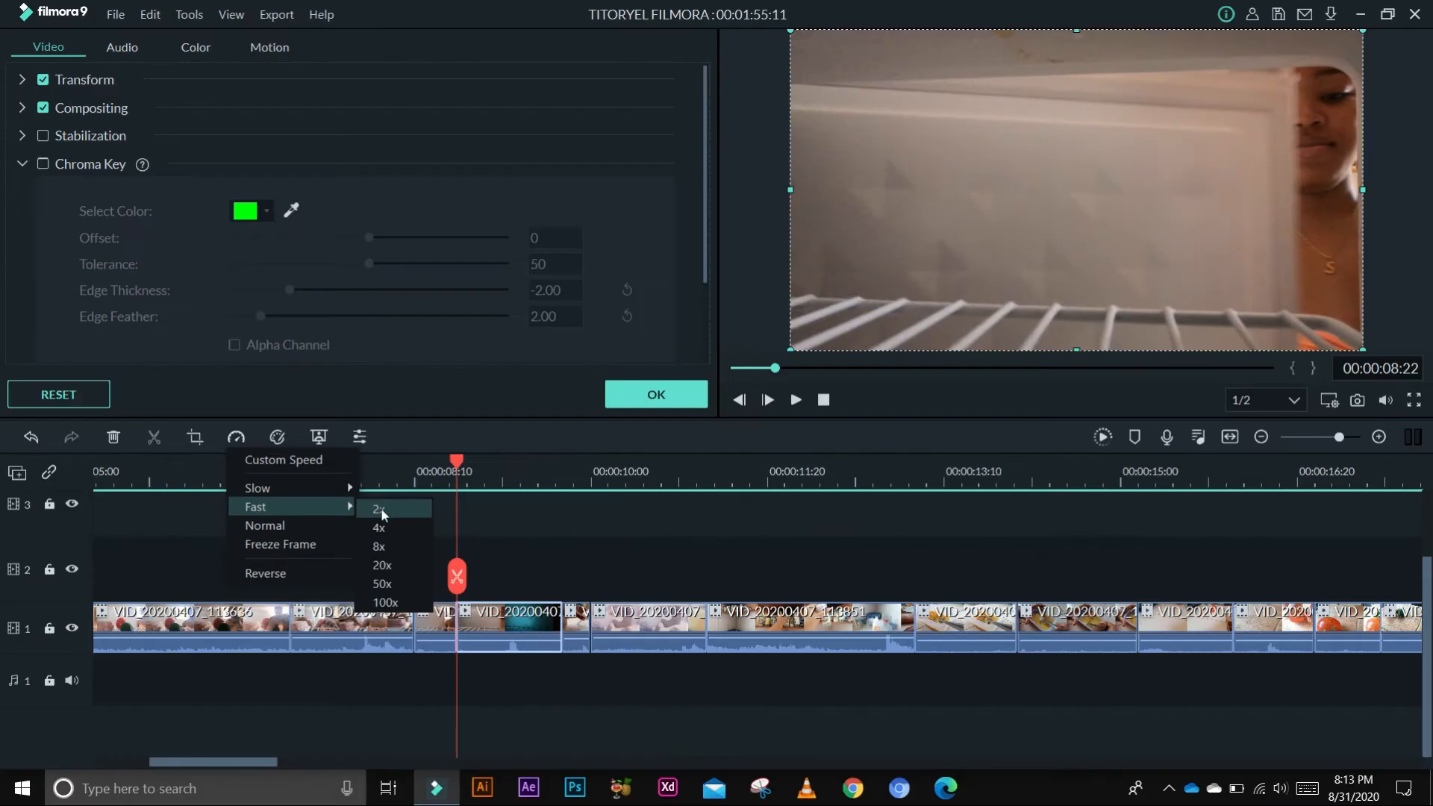
click(381, 507)
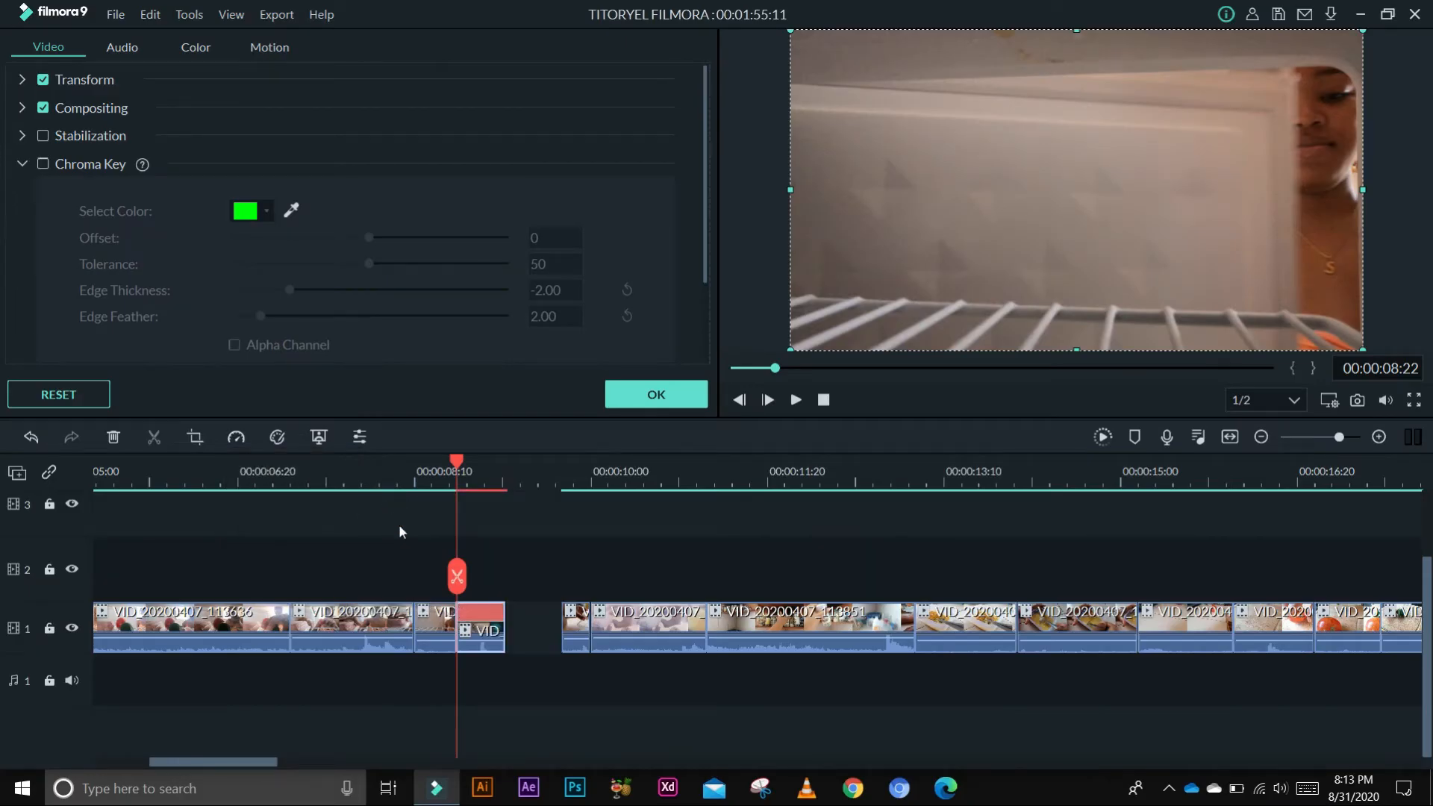
click(413, 477)
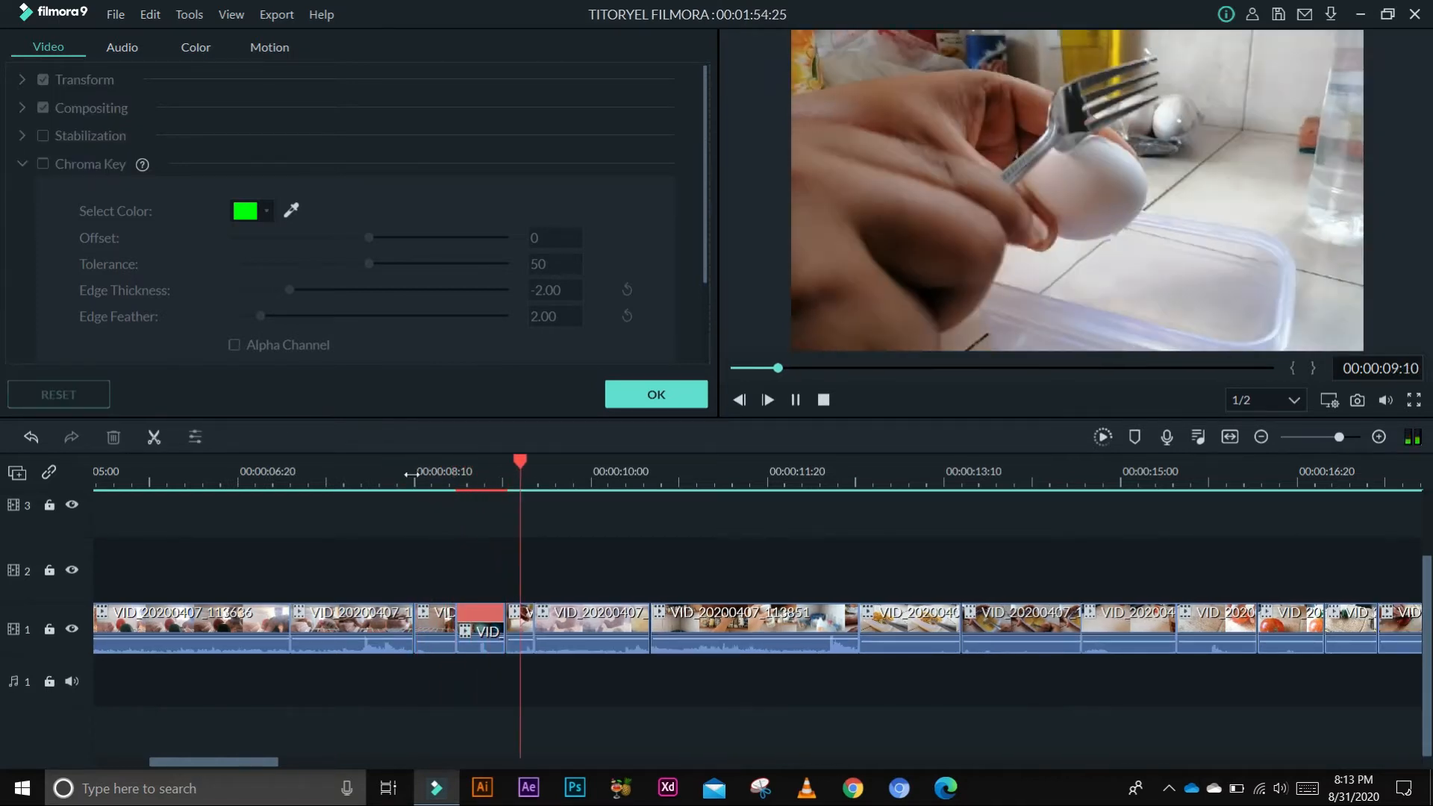
key(space)
Set the speed of the fridge clip's second part to 4x and play back the result
click(475, 632)
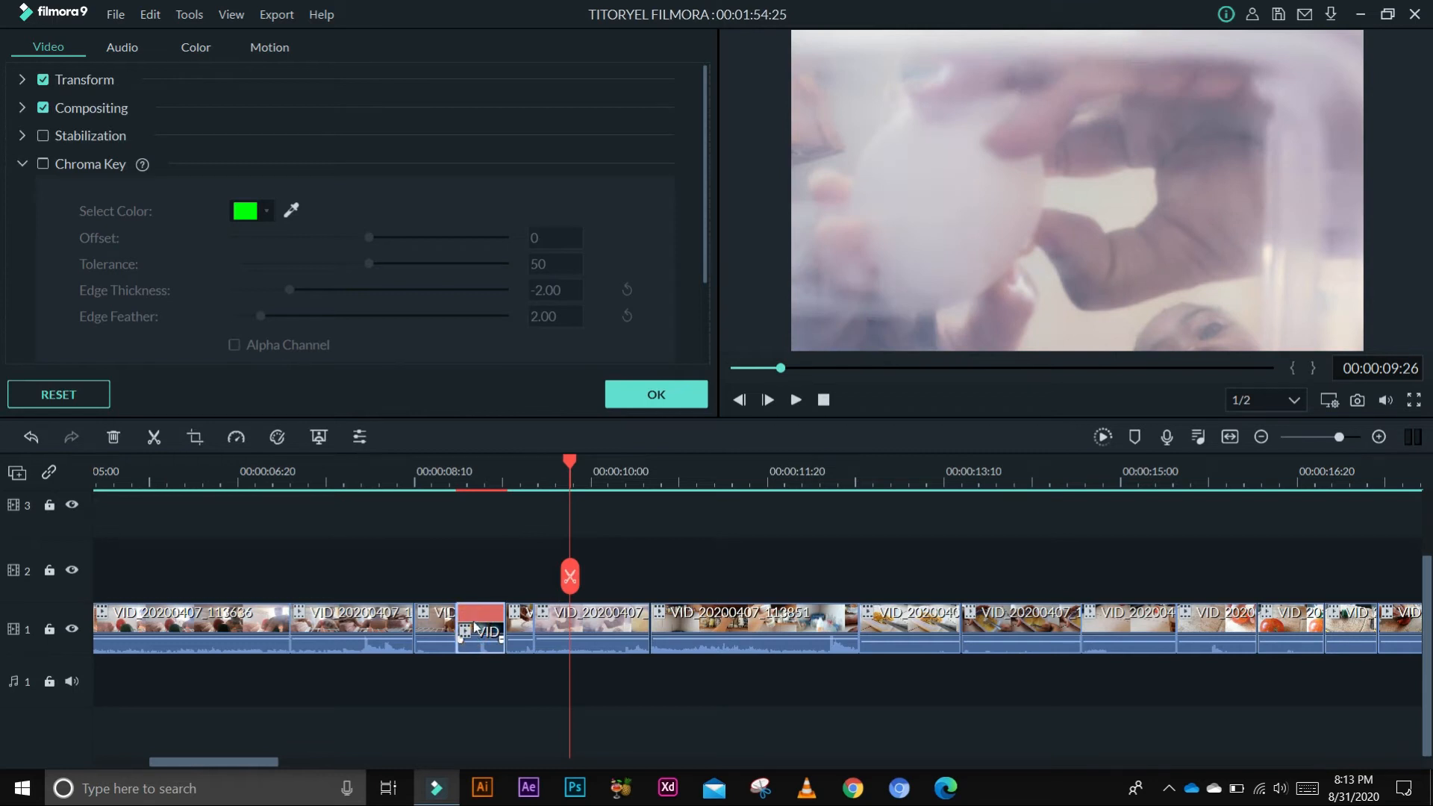
double_click(475, 637)
click(236, 437)
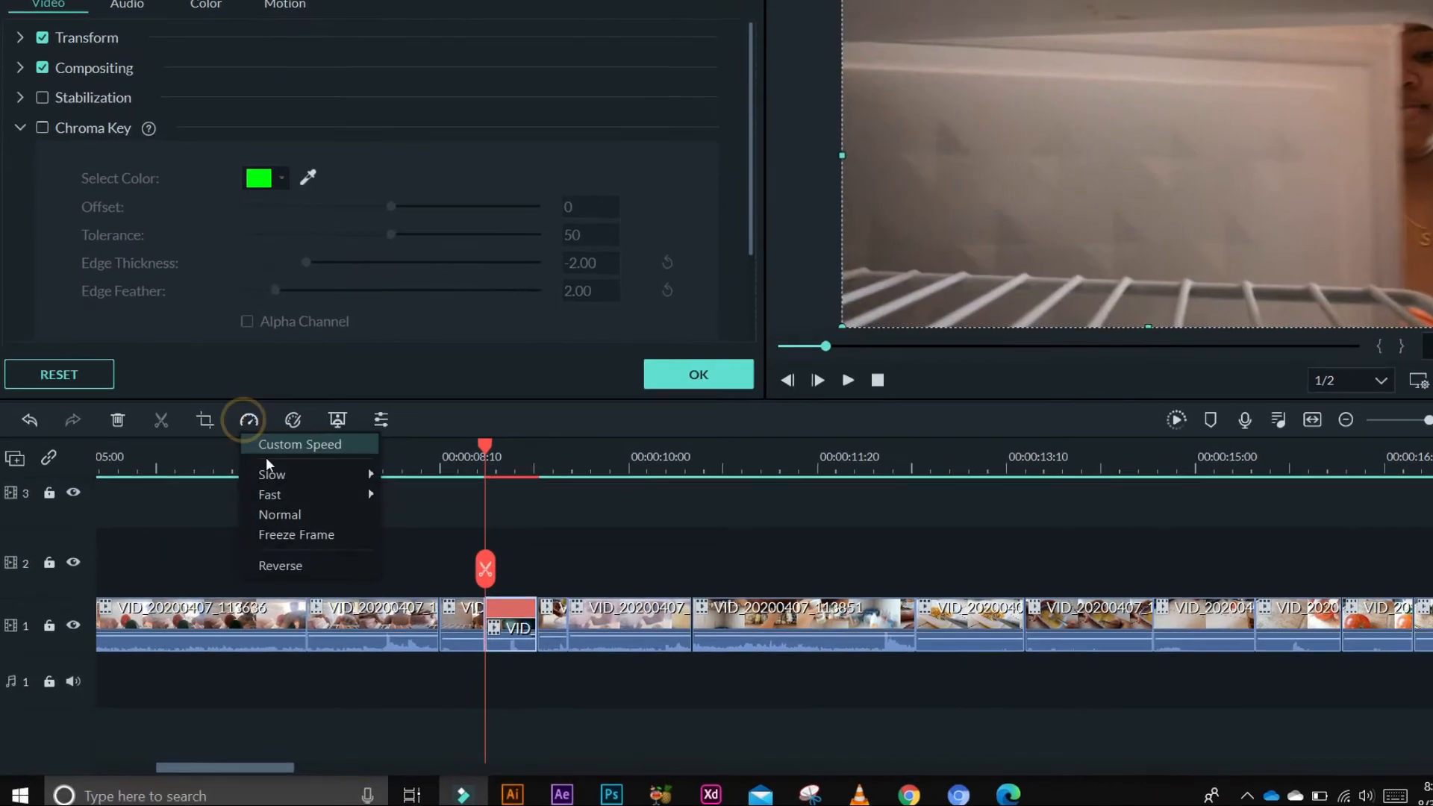
mouse_move(254, 507)
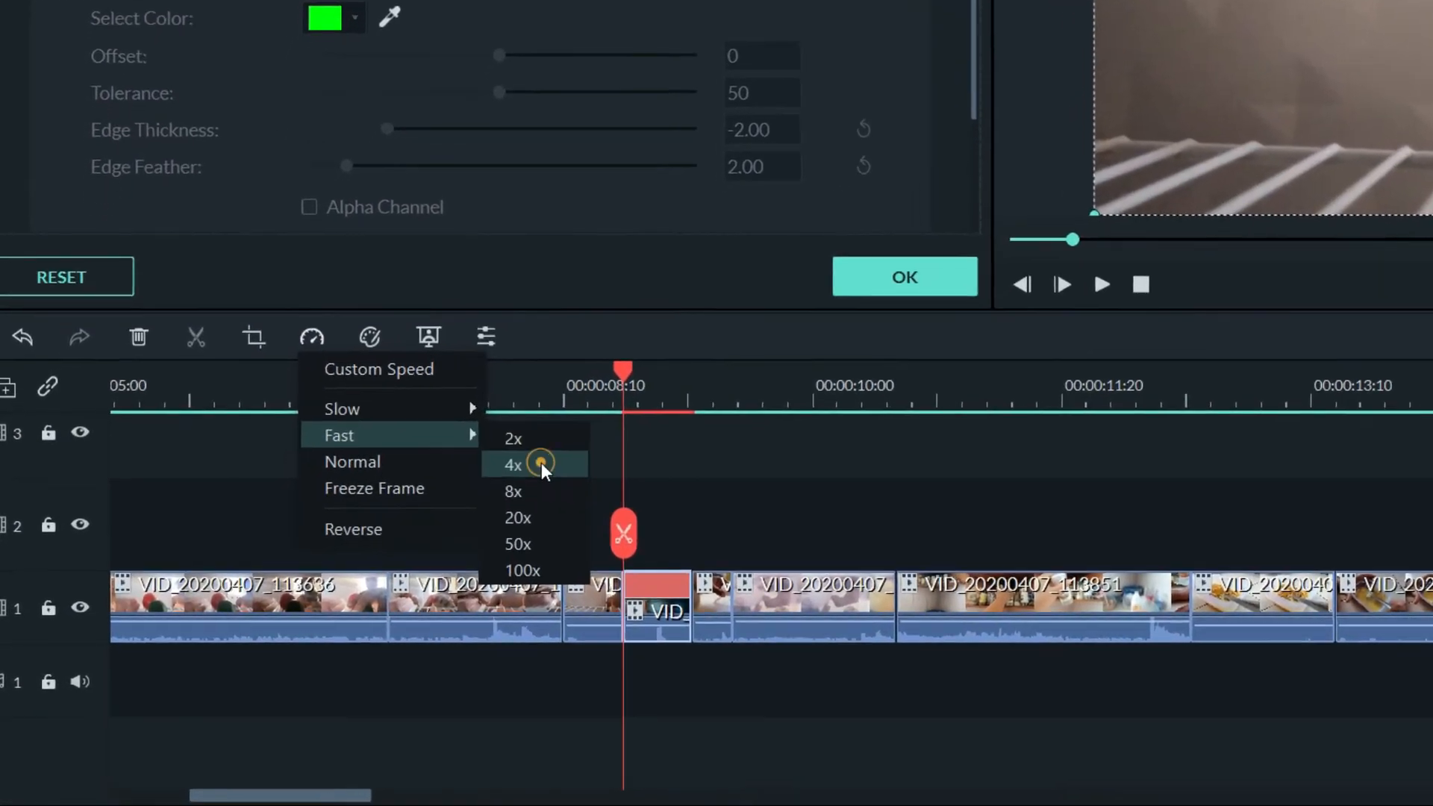
click(540, 462)
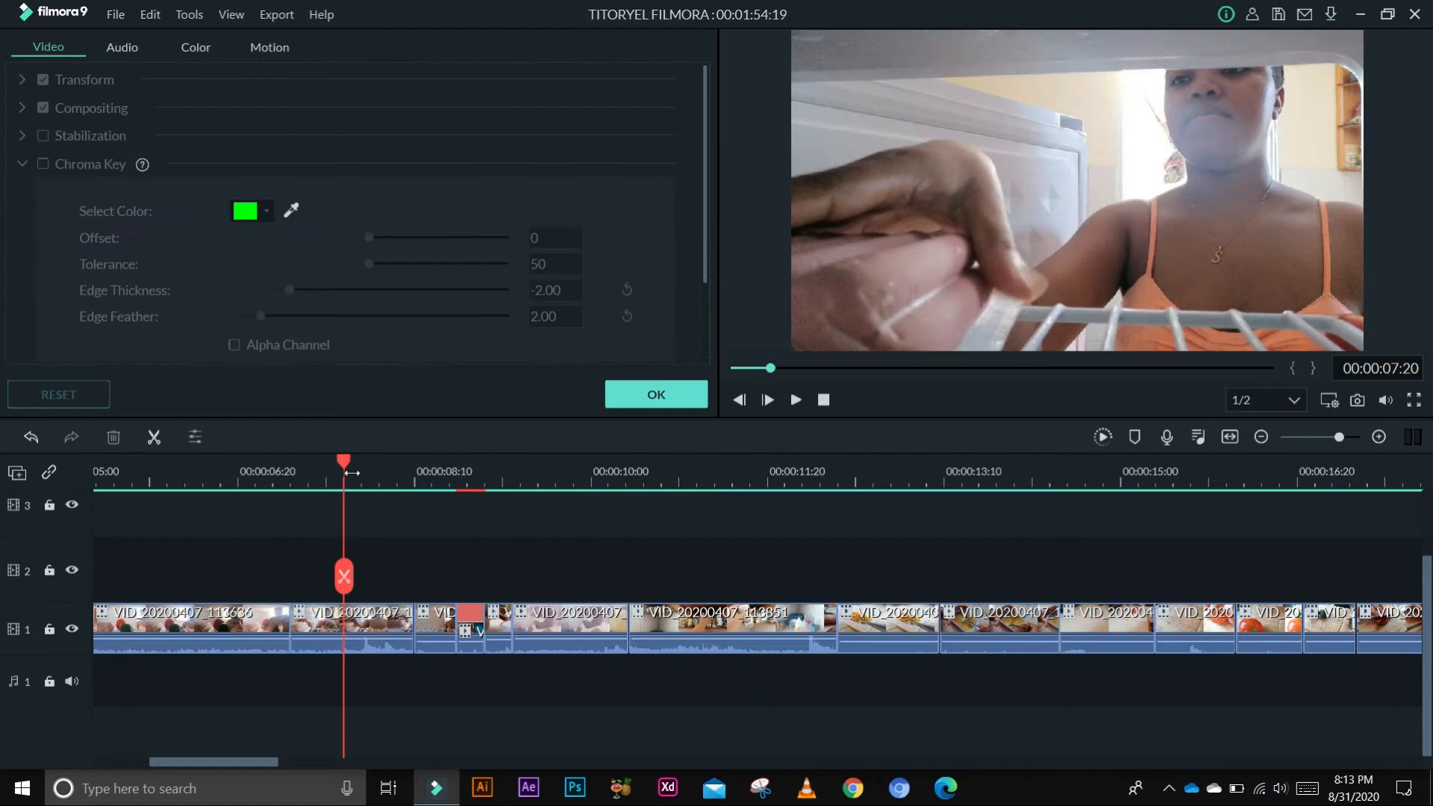
key(space)
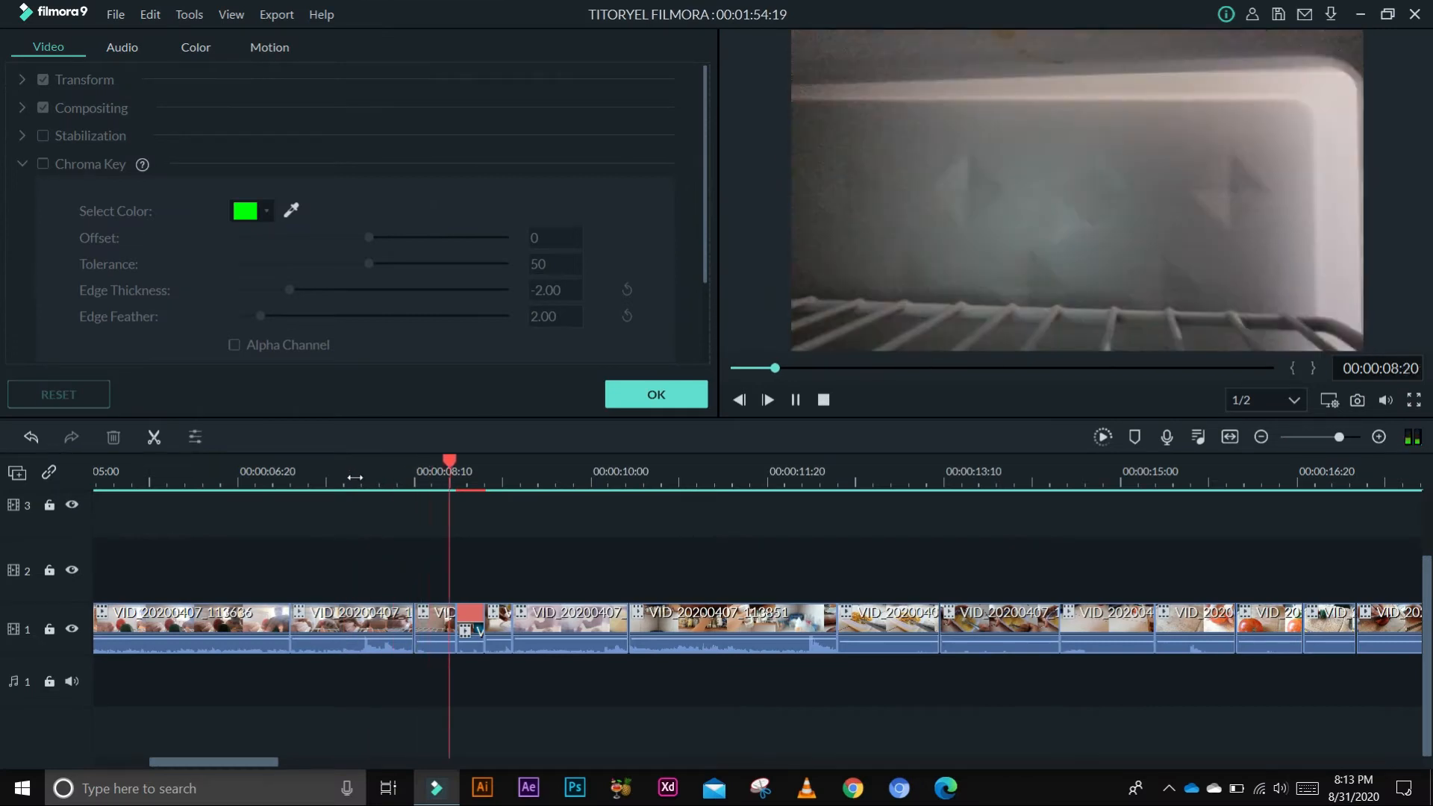
Play back and scrub through the sped-up fridge section and the following egg clips up to about 00:00:10:10
click(384, 478)
key(space)
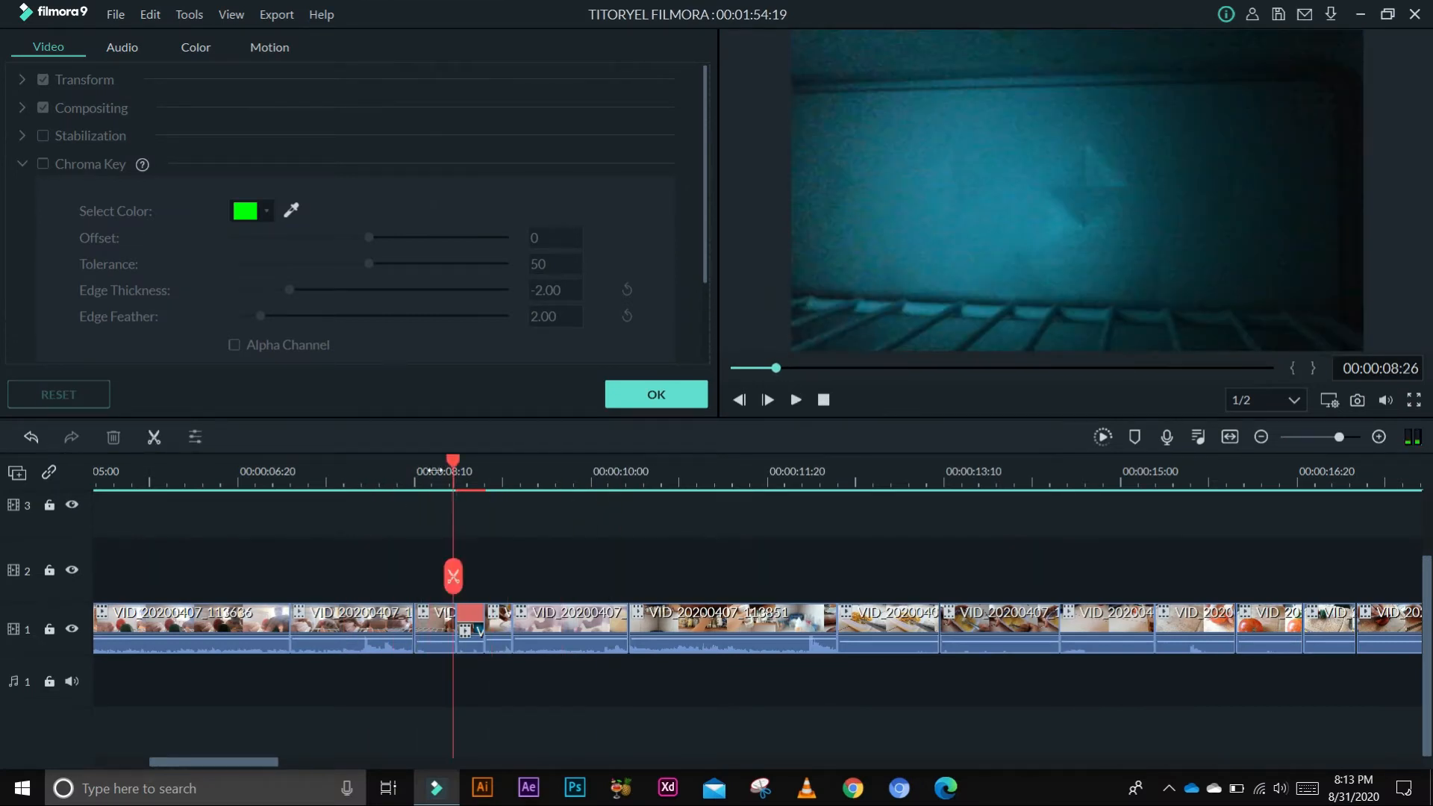
mouse_move(449, 458)
mouse_down()
mouse_move(487, 467)
mouse_move(468, 468)
mouse_up()
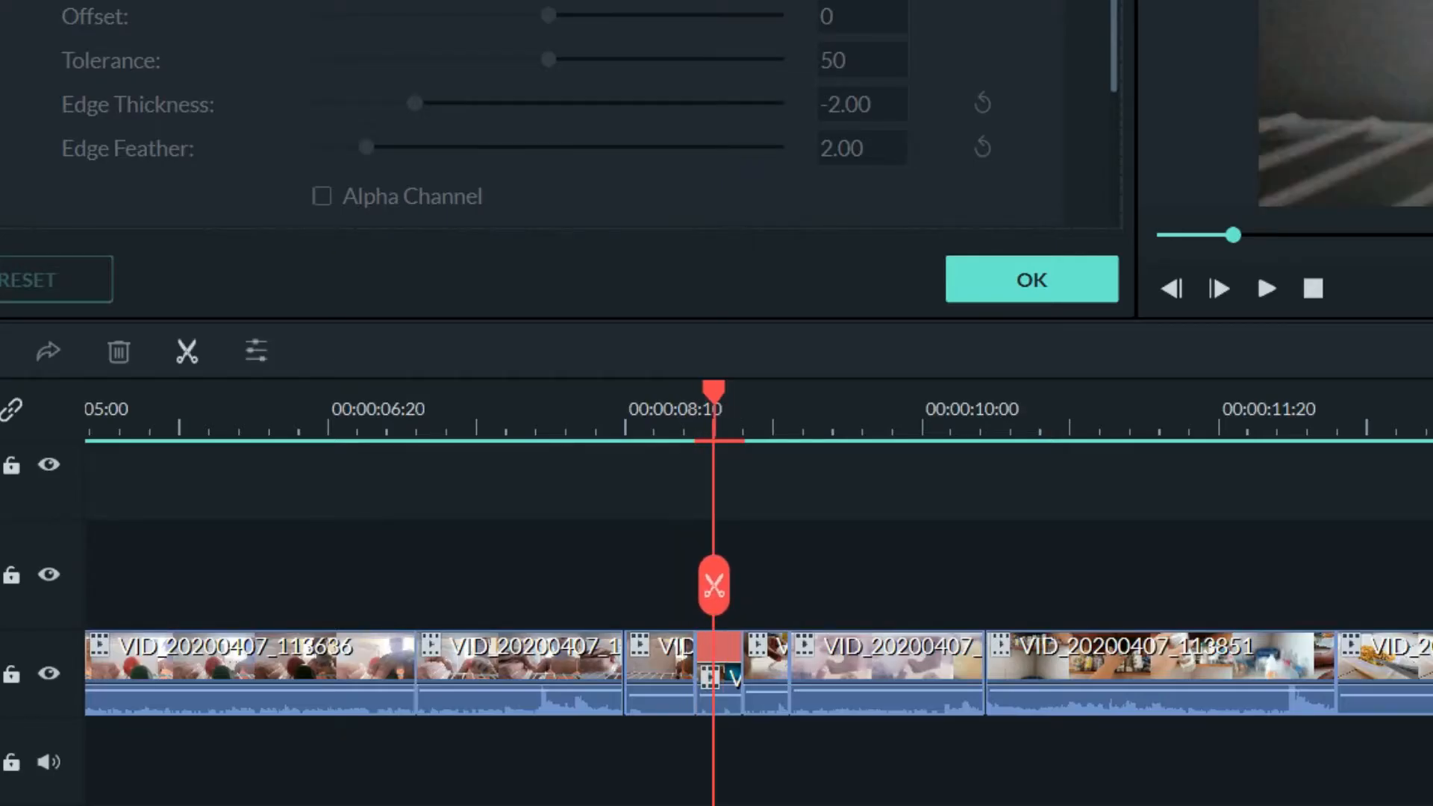
click(796, 342)
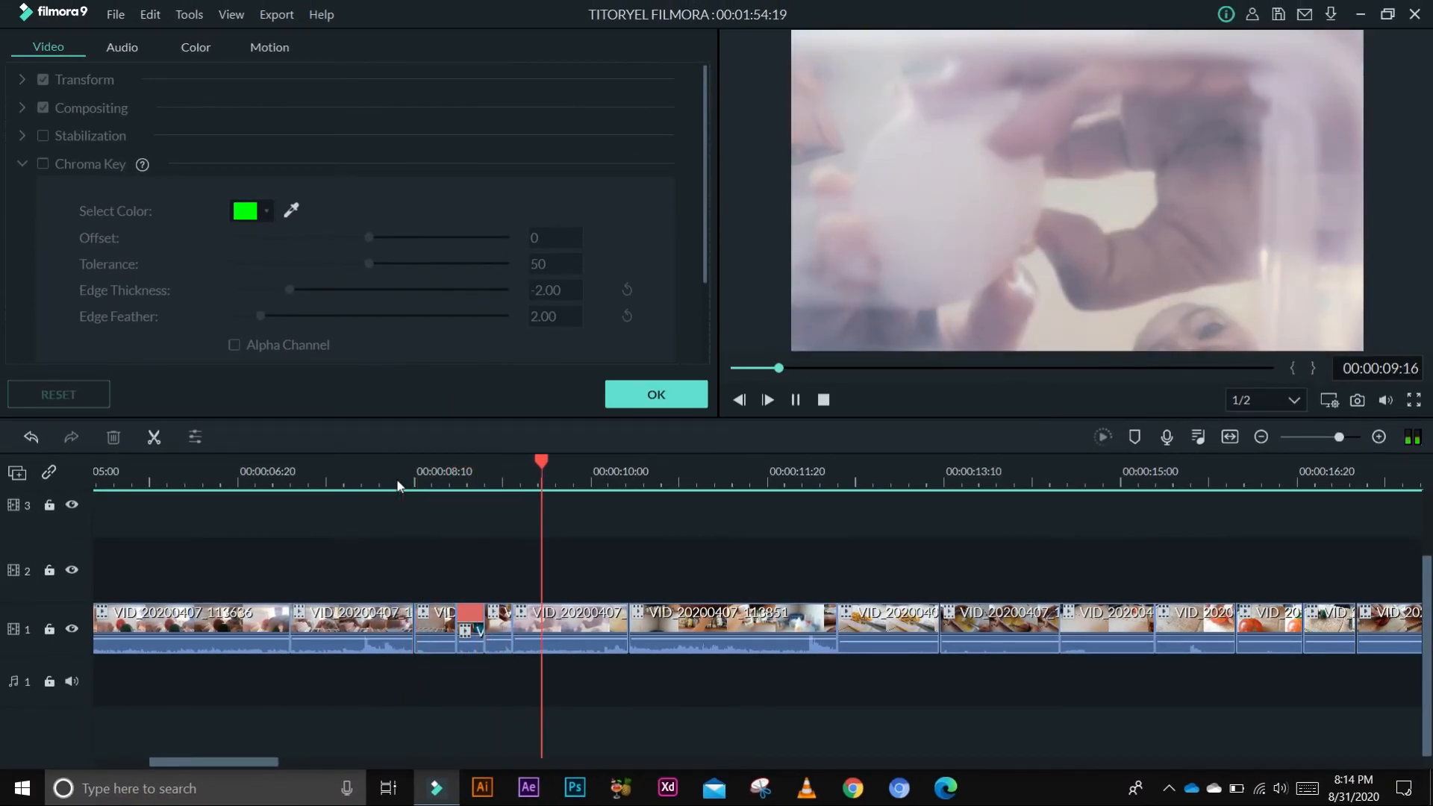
click(363, 468)
click(482, 464)
drag(482, 464, 579, 478)
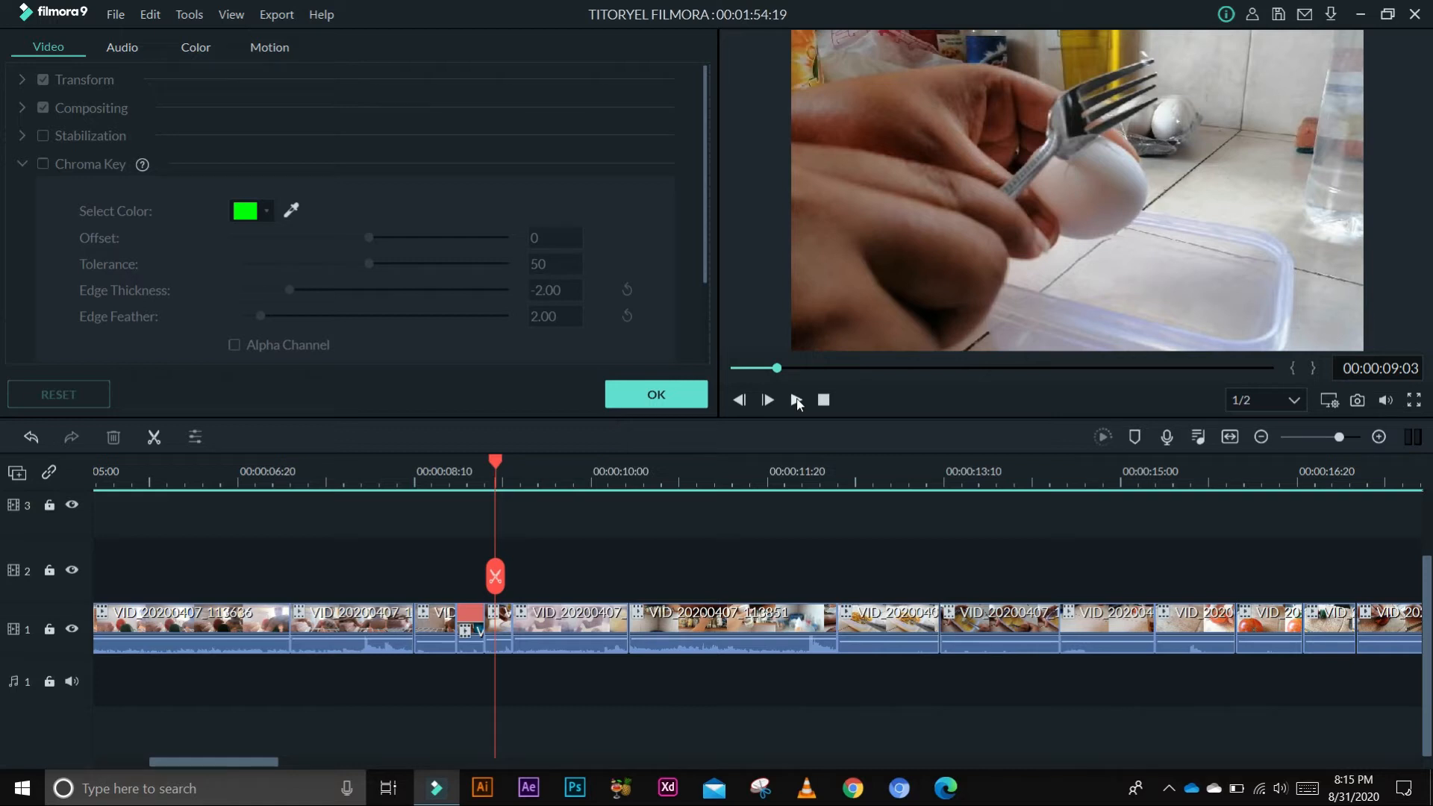
click(796, 401)
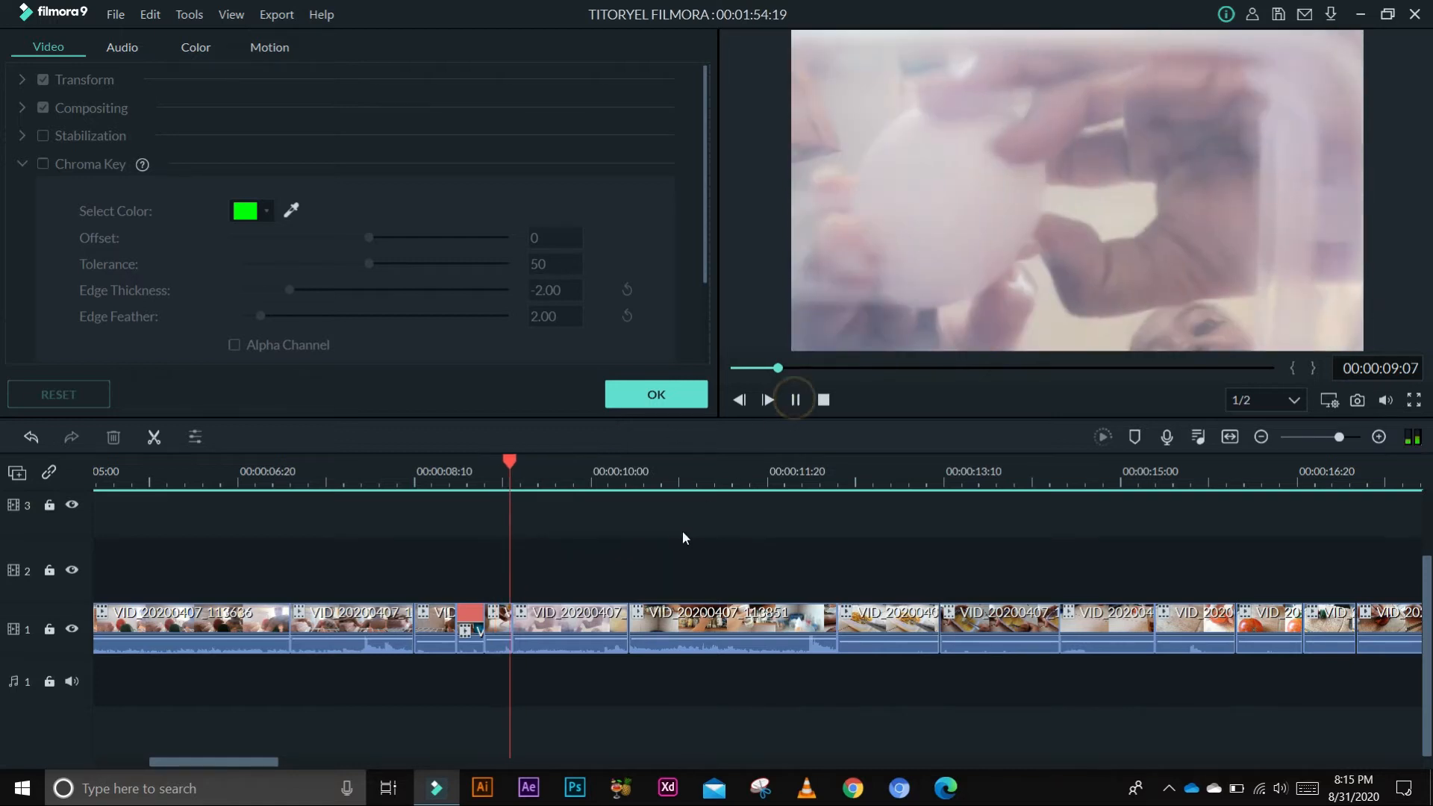
drag(693, 464, 628, 494)
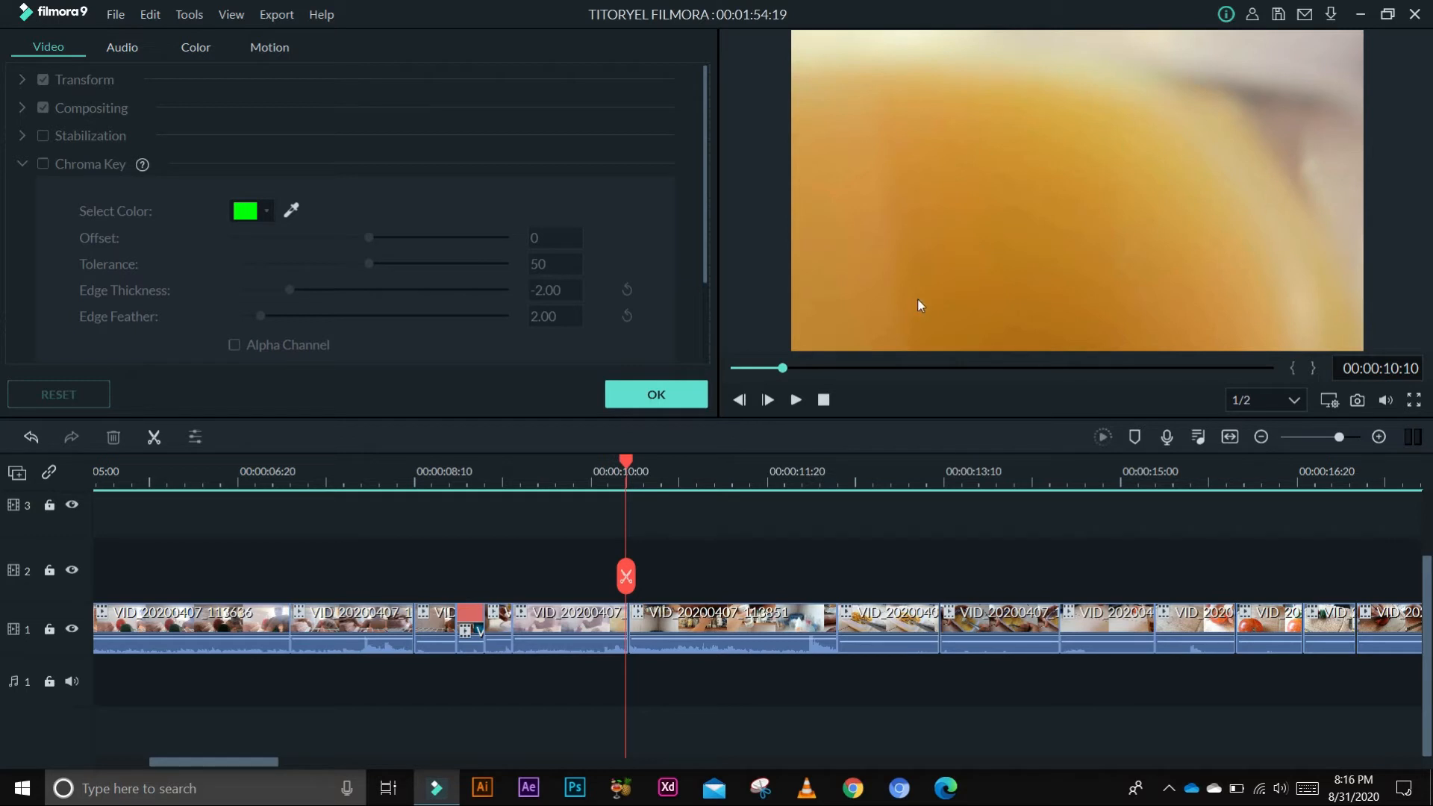
Split the spice shelf clip at 00:00:11:03 and again at 00:00:12:00
drag(629, 464, 709, 461)
click(707, 576)
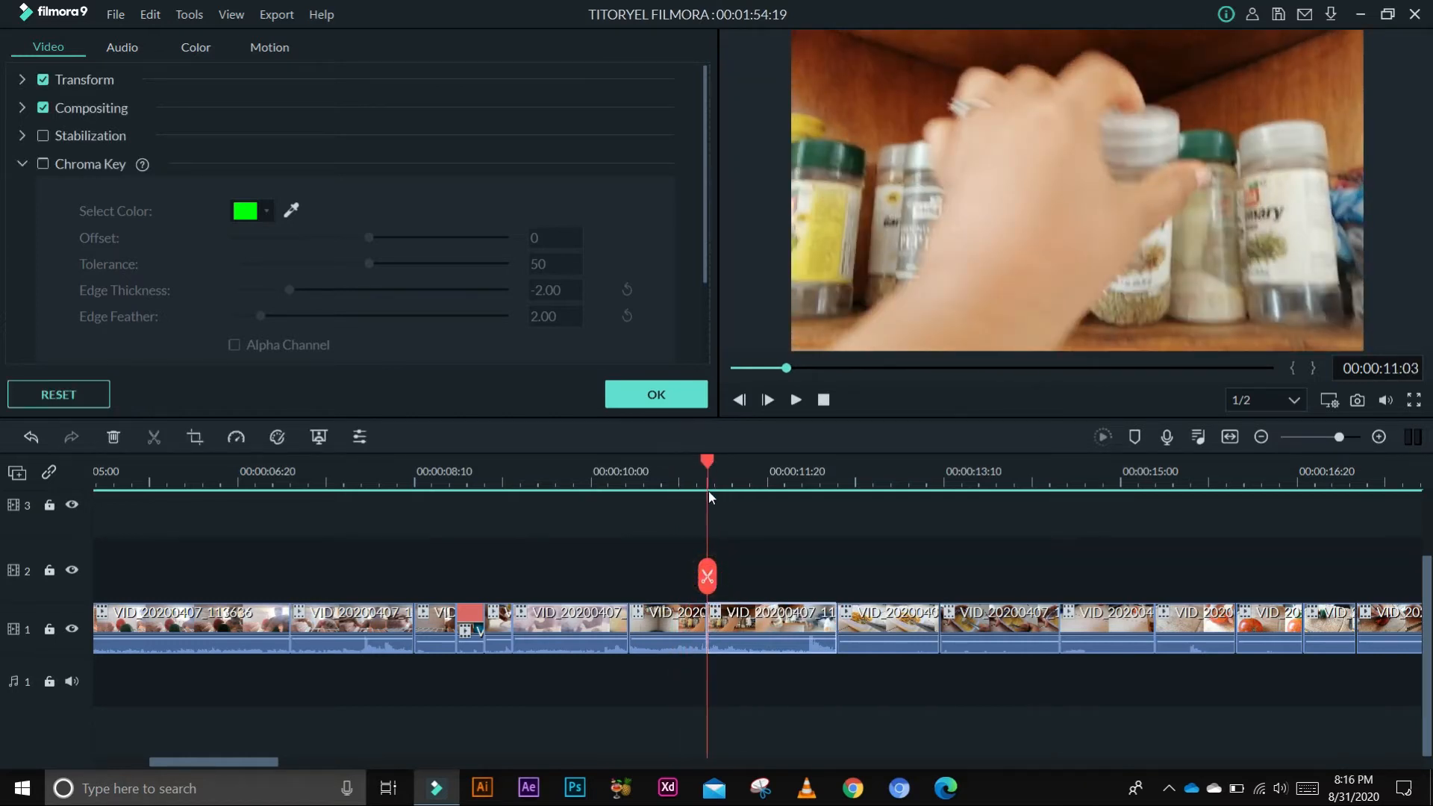
click(793, 467)
mouse_move(796, 467)
mouse_down()
mouse_move(818, 460)
mouse_move(802, 458)
mouse_up()
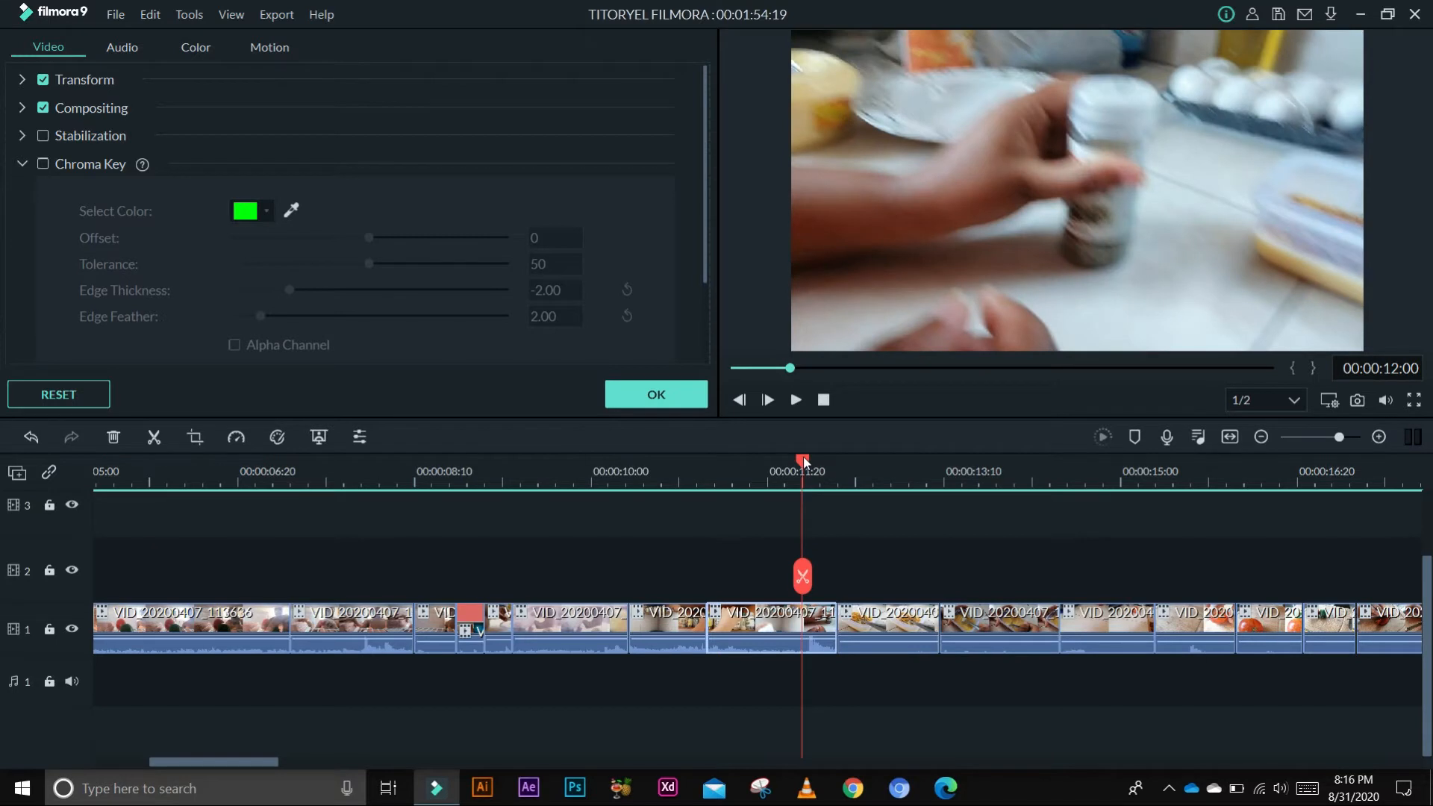
click(801, 576)
Speed up the middle section of the spice clip to 4x, closing the gap after it, and play back the result
click(761, 627)
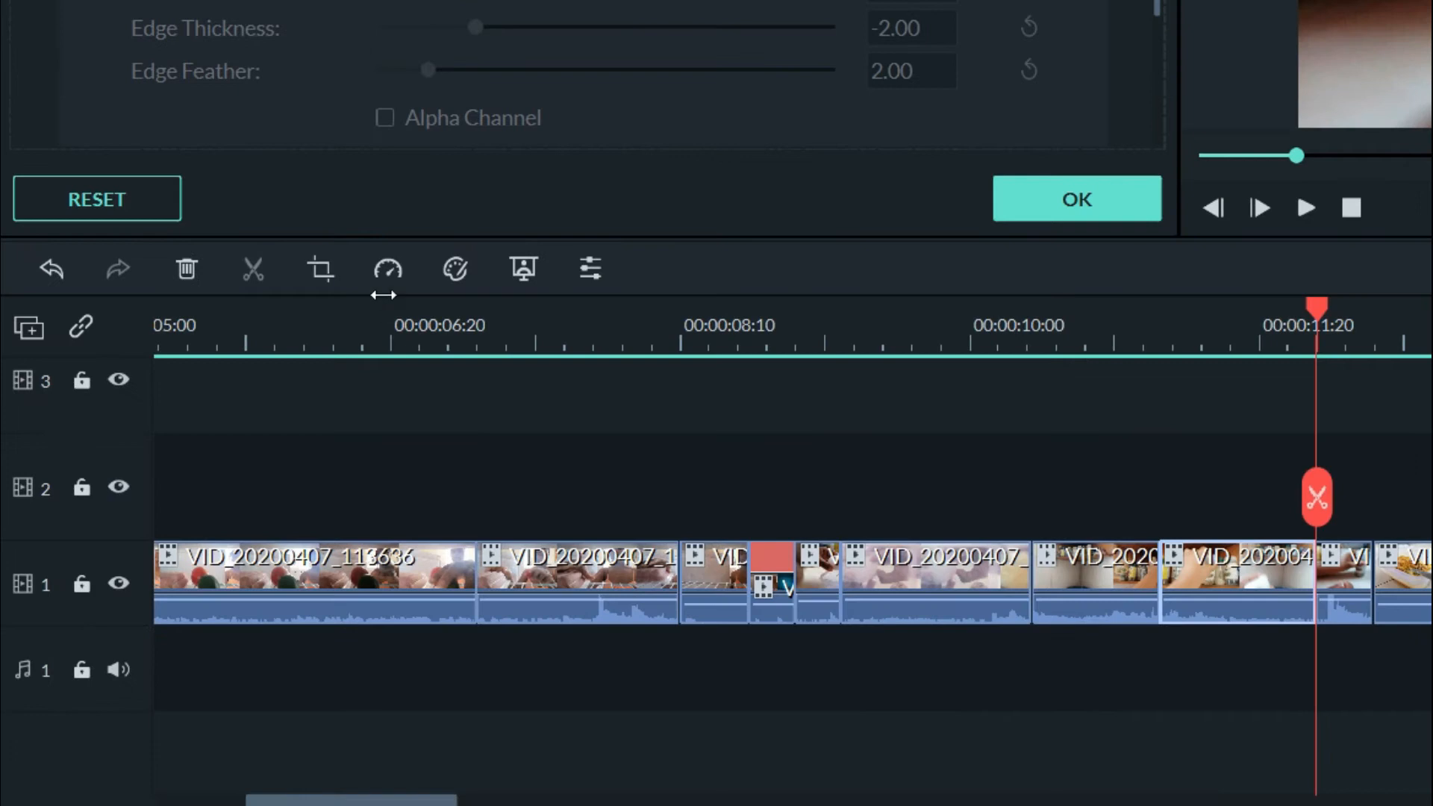
click(387, 267)
mouse_move(445, 384)
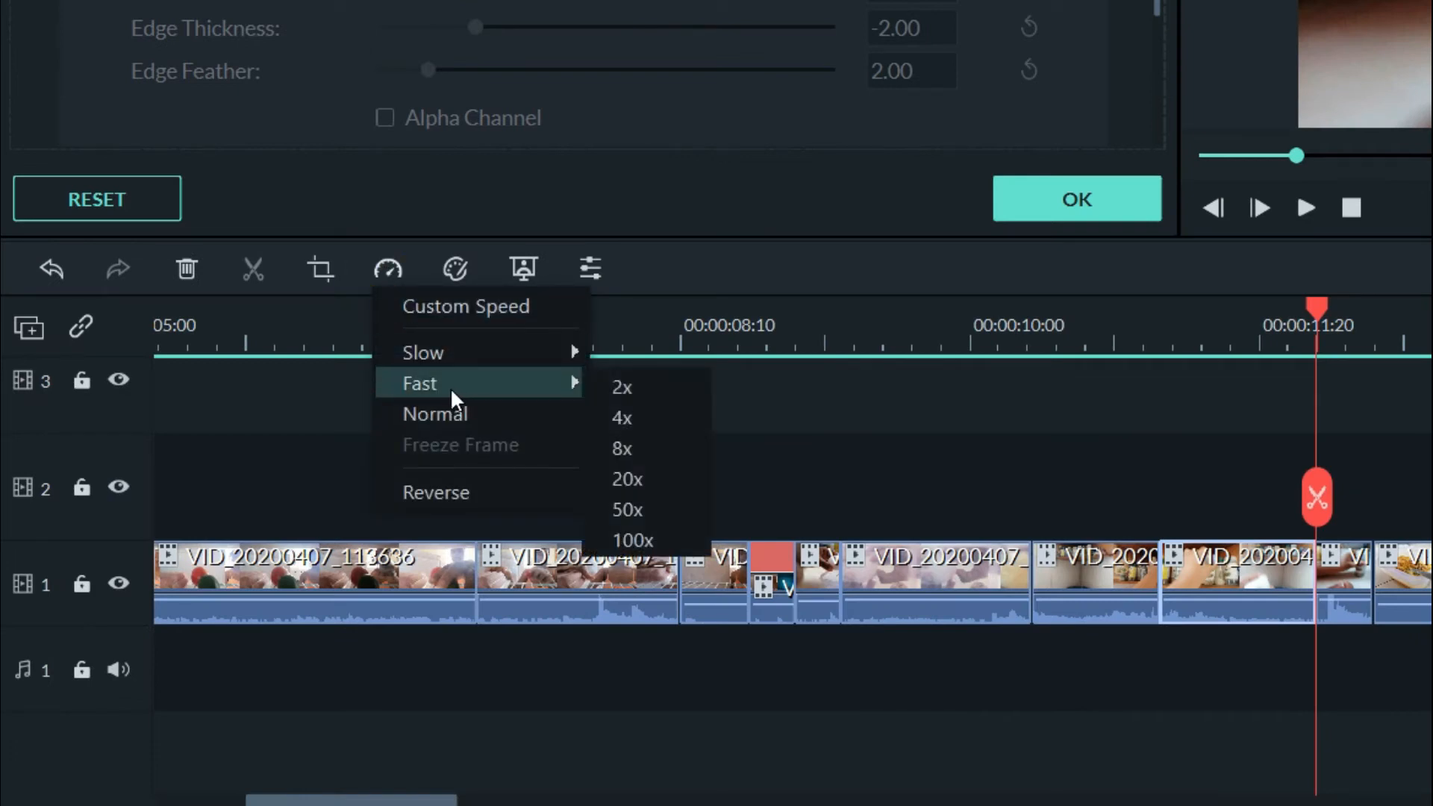
click(622, 414)
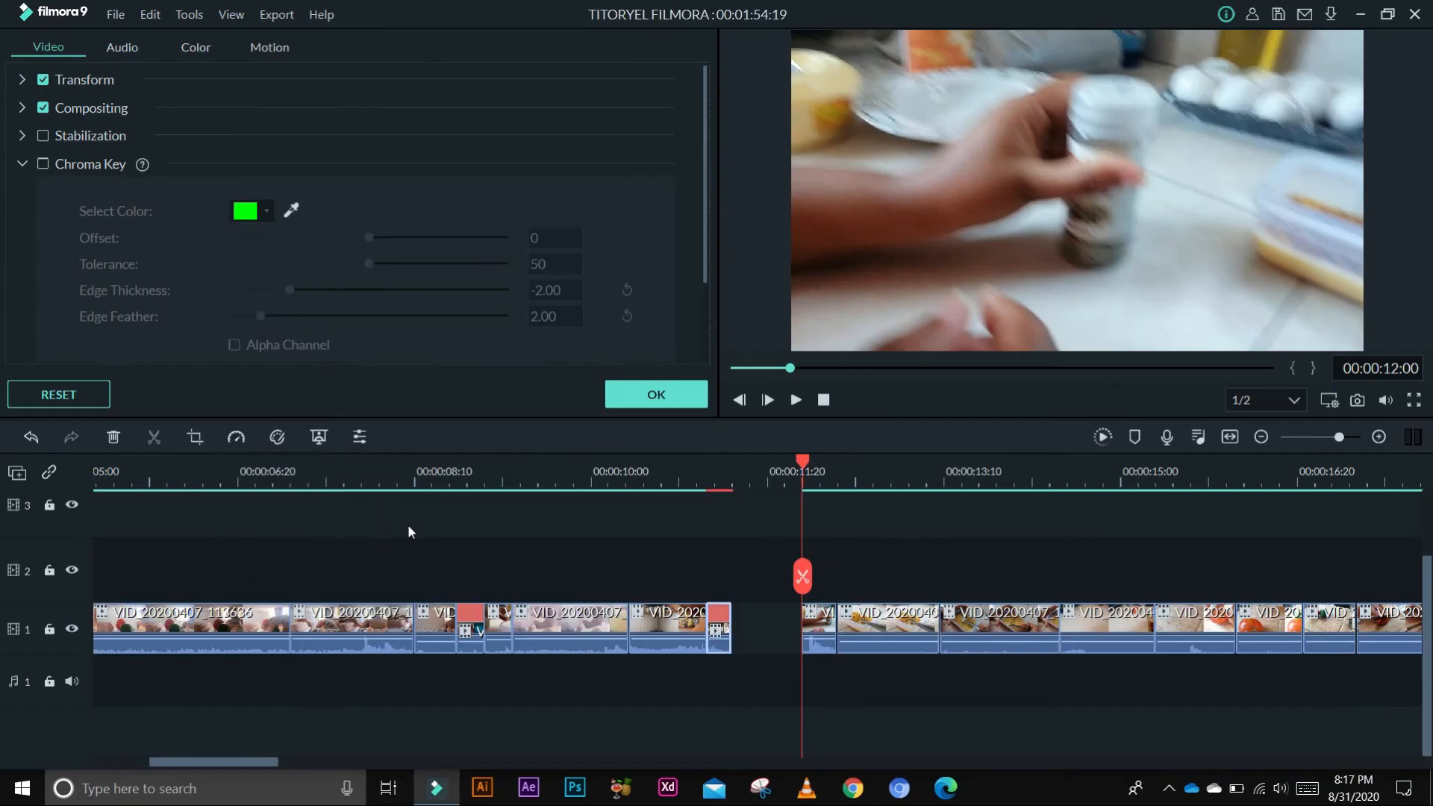
click(669, 505)
key(space)
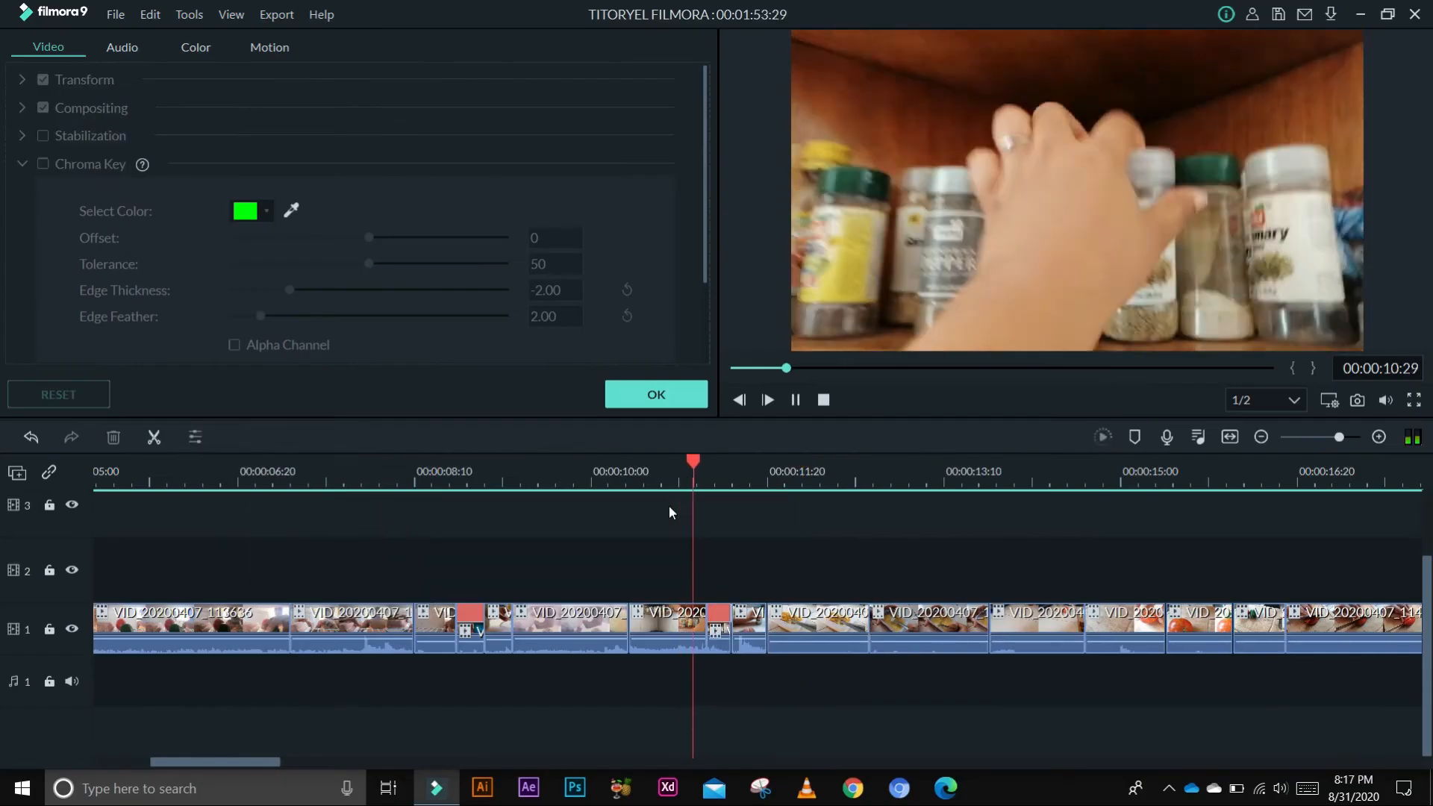
click(393, 486)
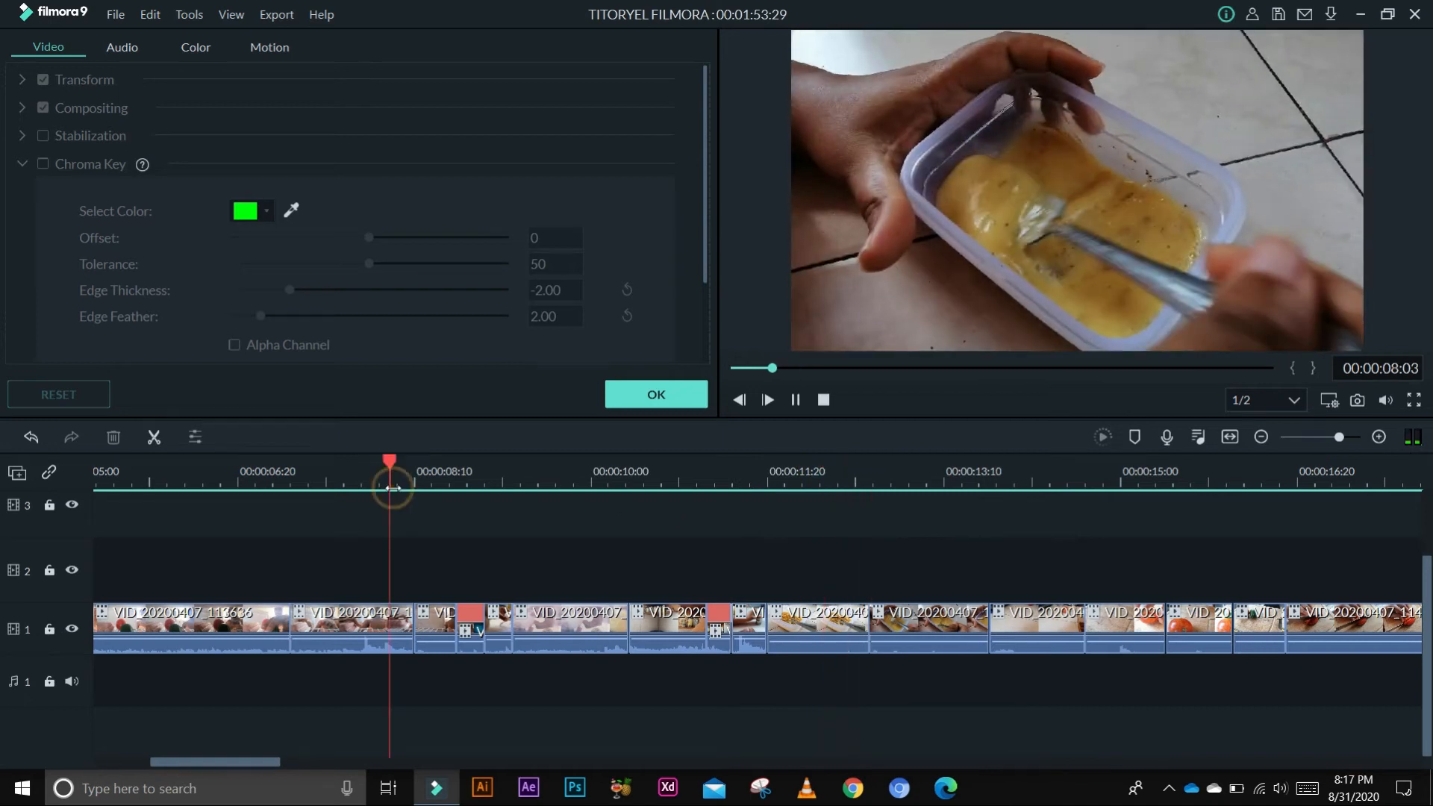
key(space)
drag(432, 465, 401, 465)
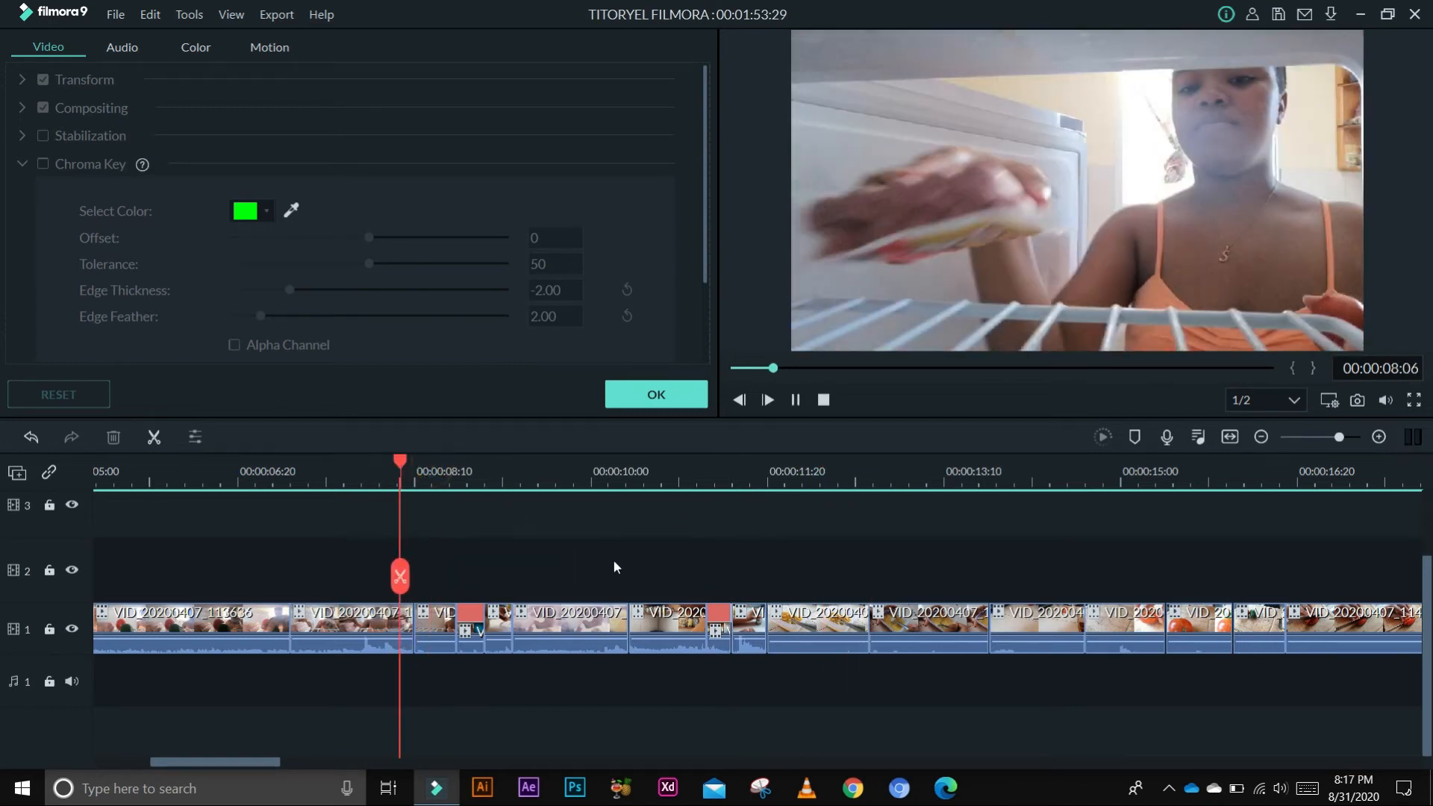
key(space)
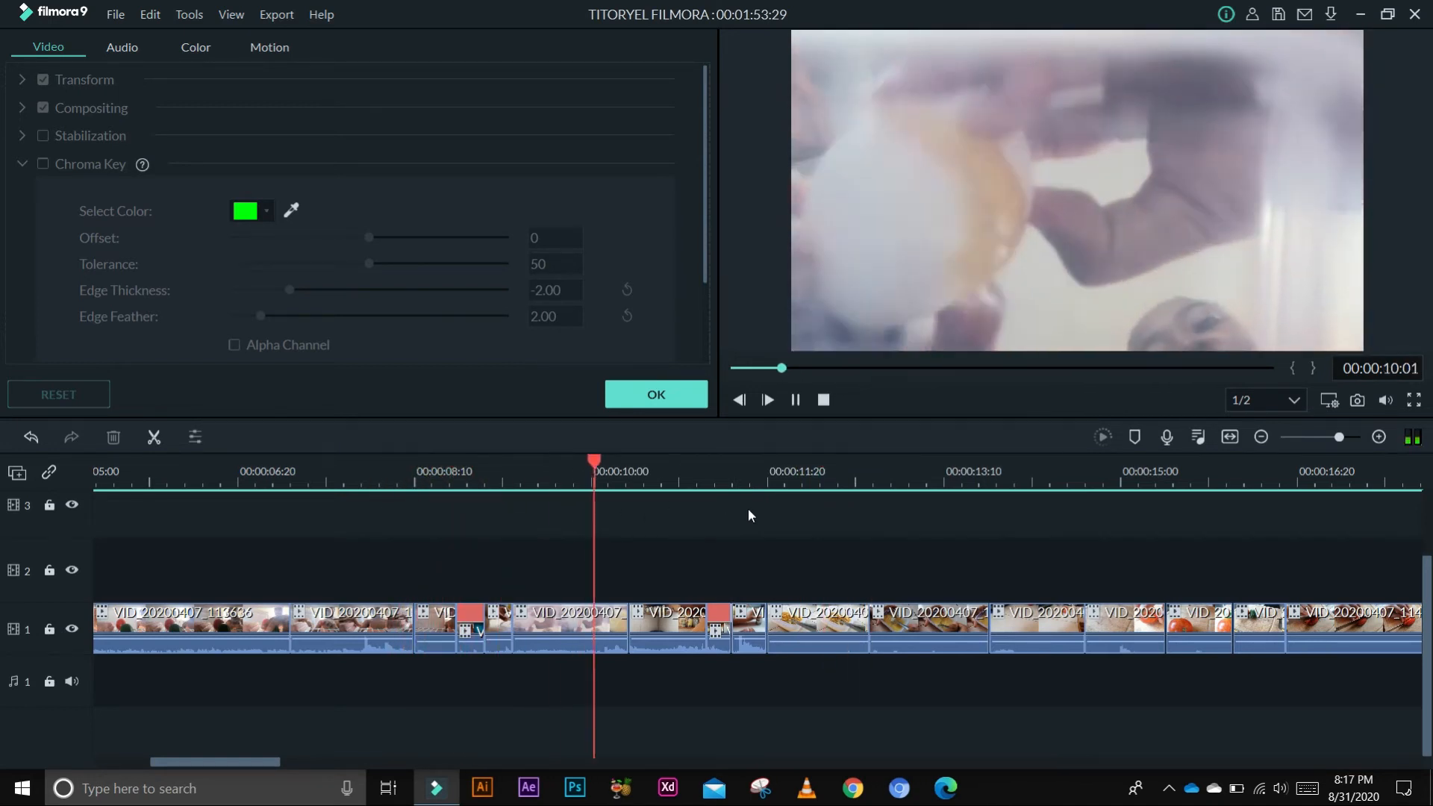
Split the rolling tomato clip at 00:00:14:08 and delete its first part
drag(763, 465, 1022, 500)
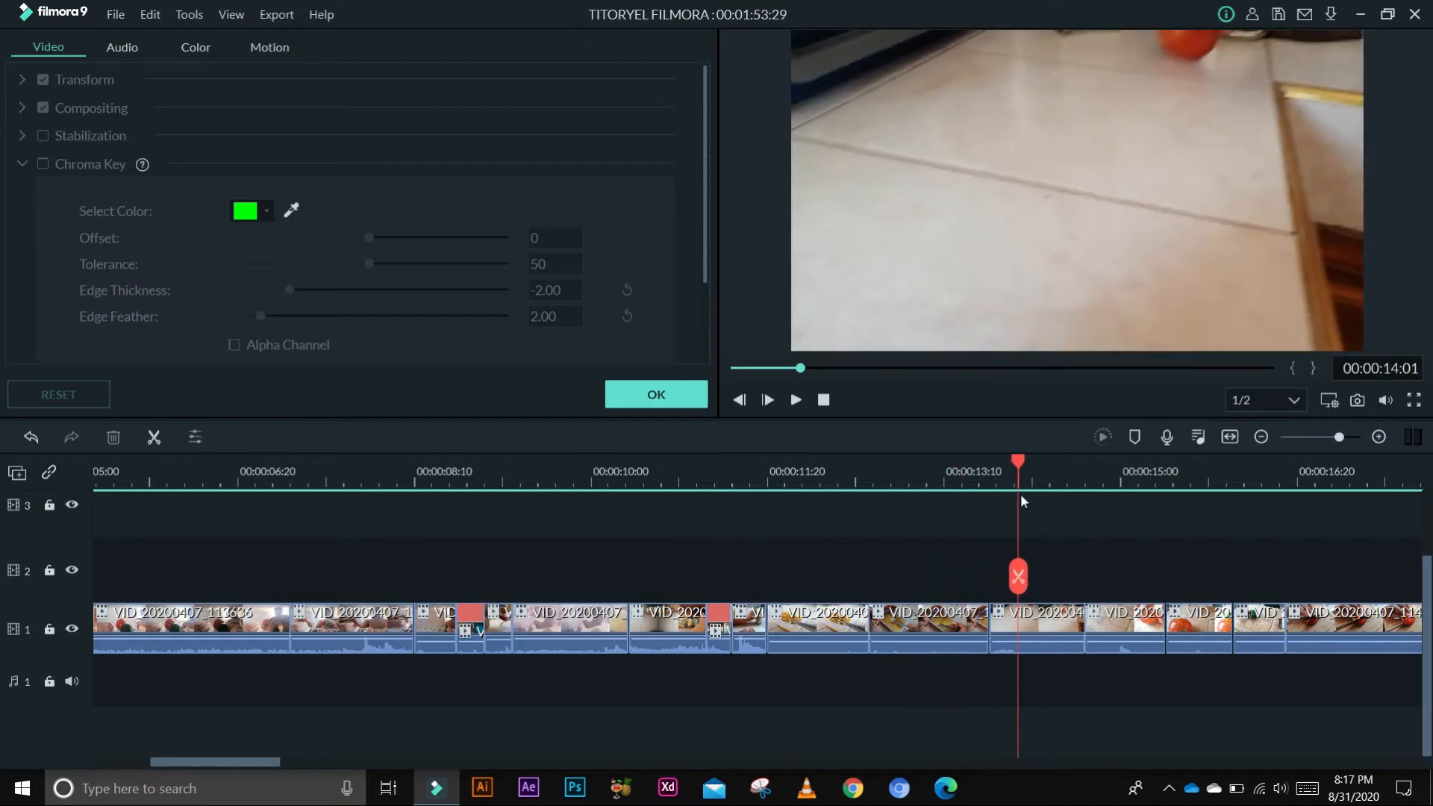
drag(252, 760, 320, 758)
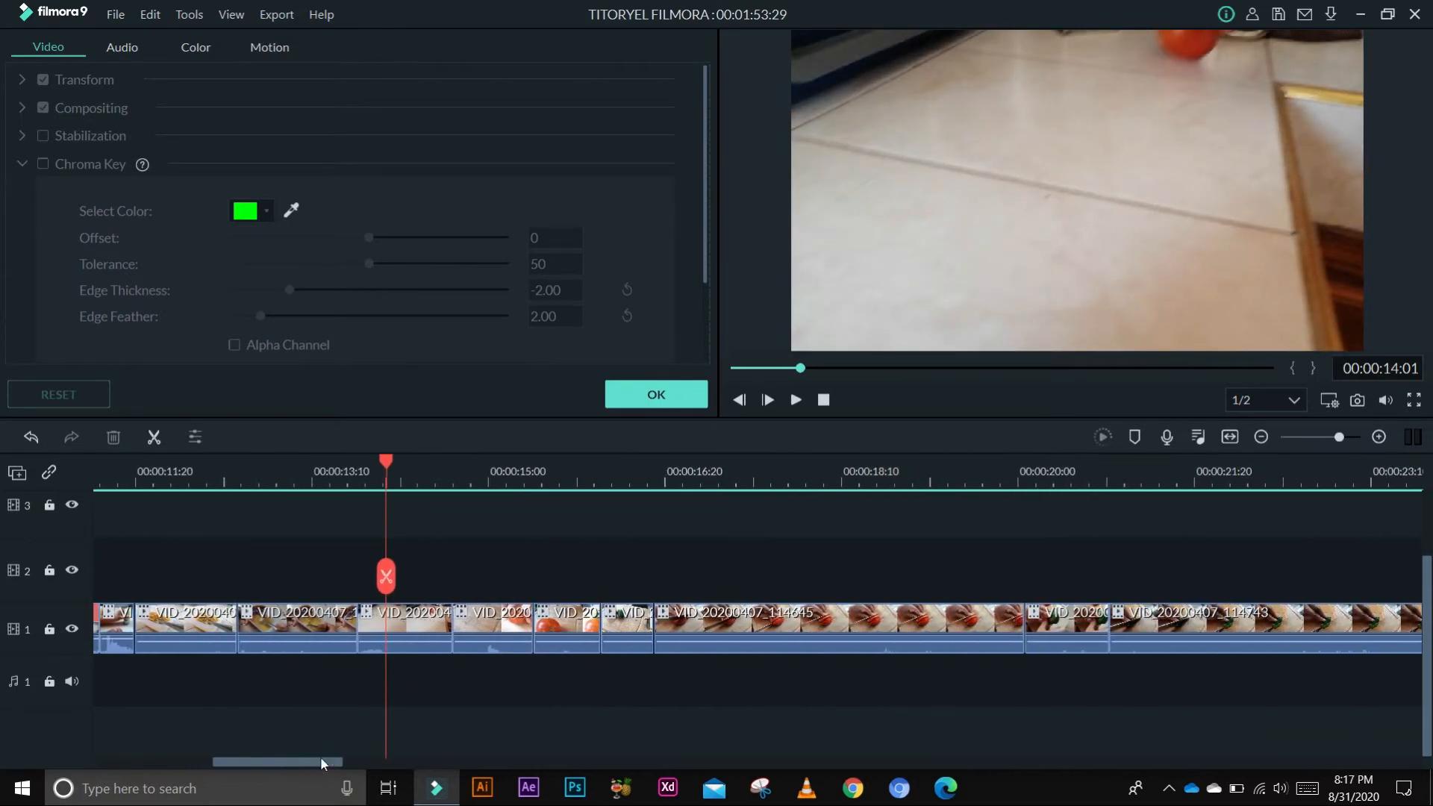
drag(379, 460, 415, 461)
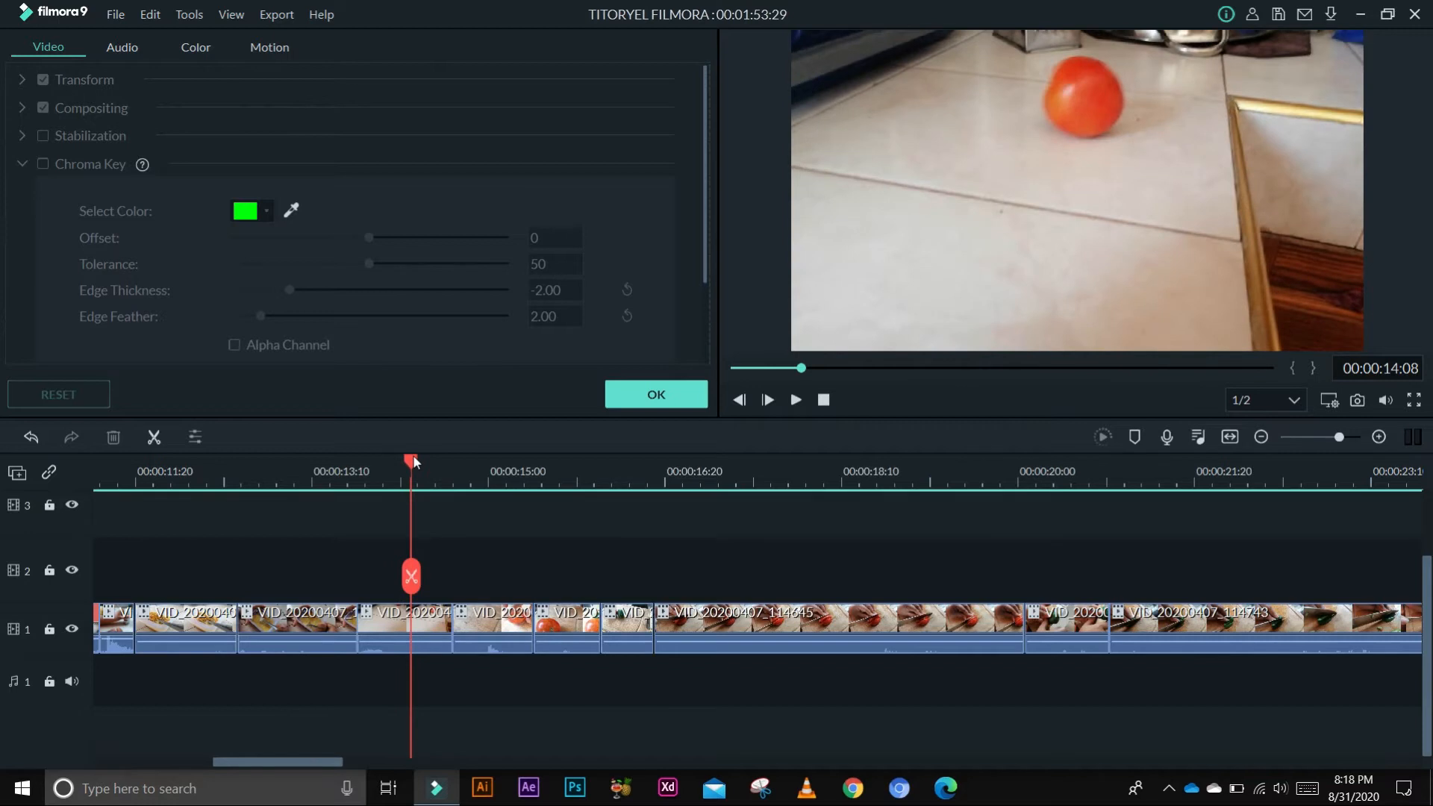
click(382, 632)
click(410, 576)
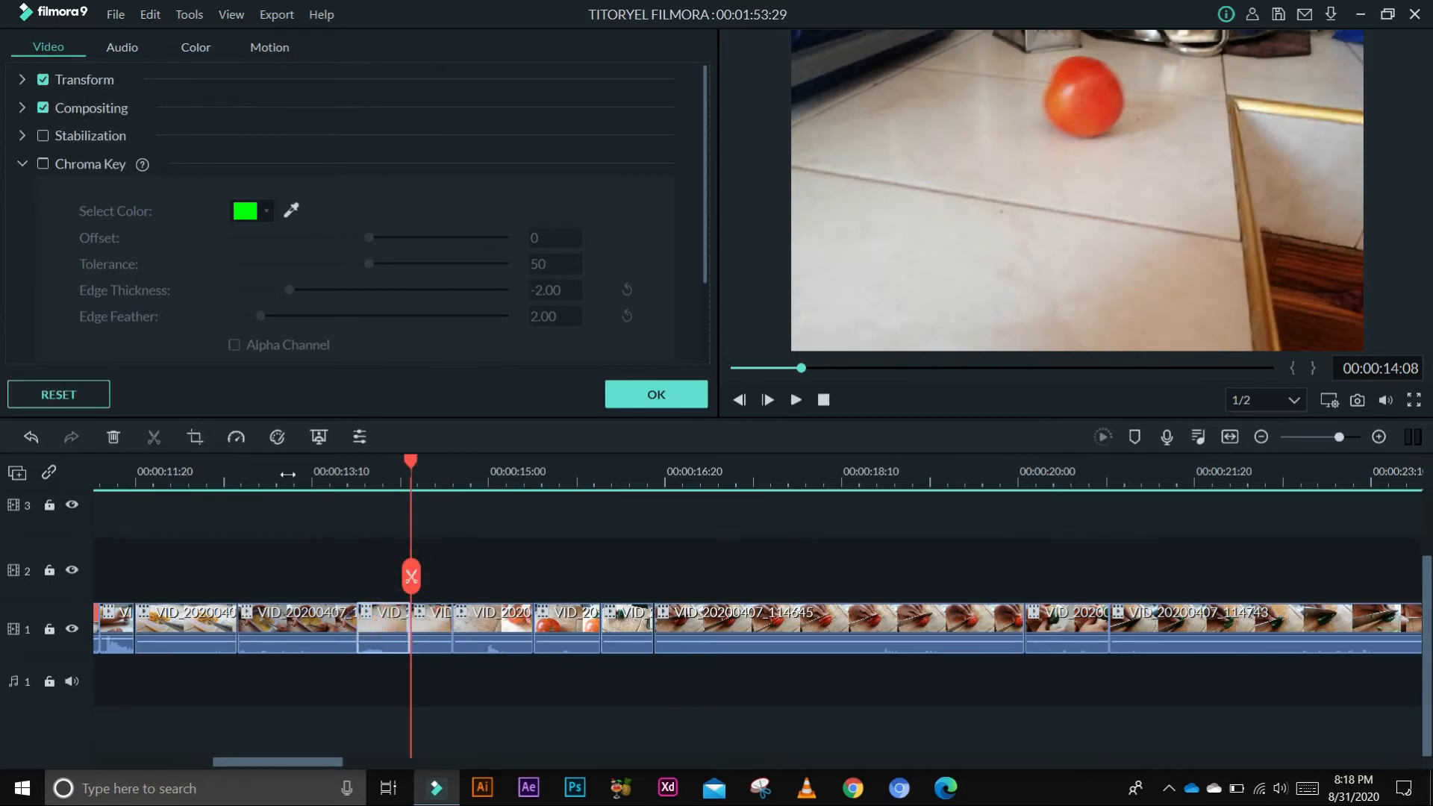
click(112, 437)
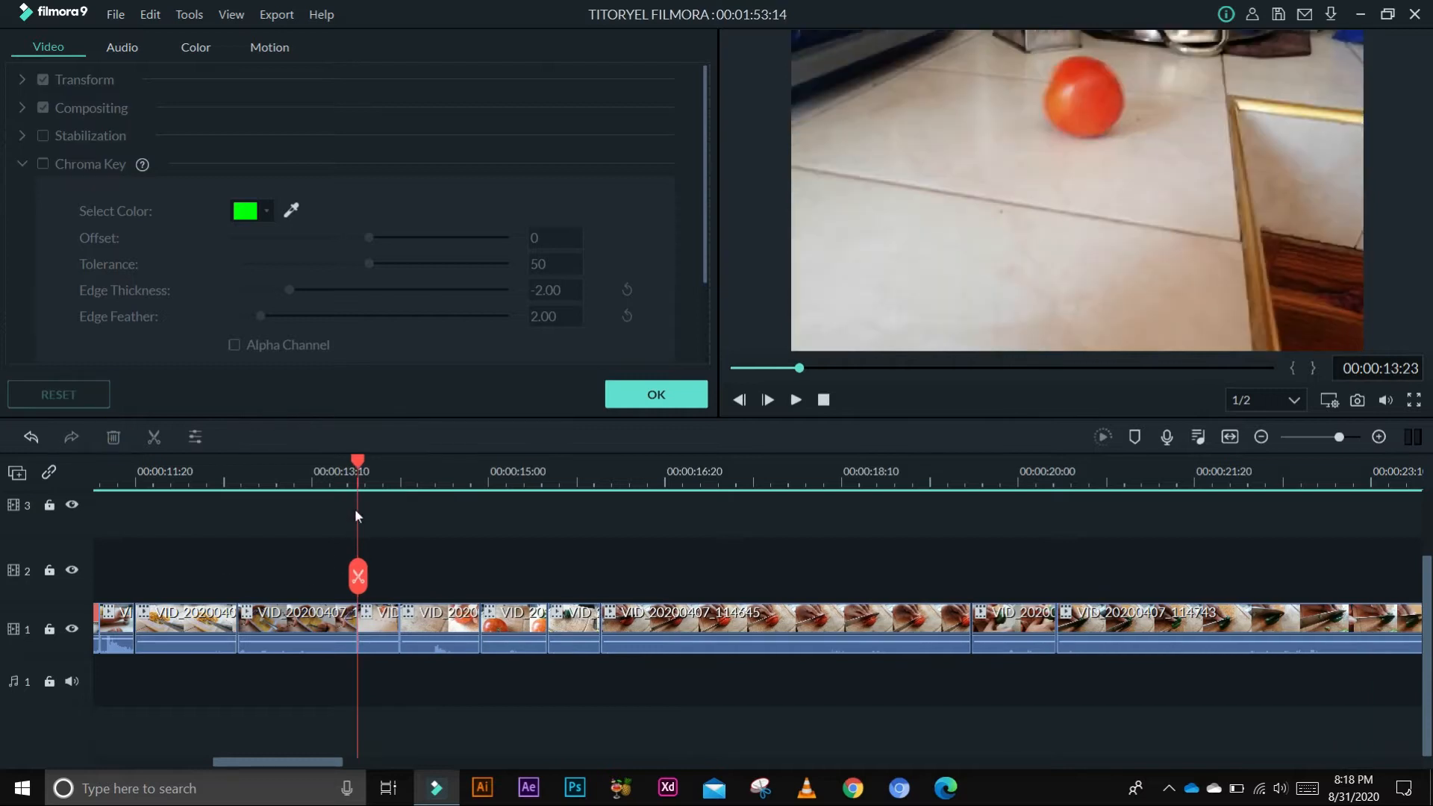
Play back and scrub through the cut from the rolling tomato to the cutting board clip
click(318, 482)
key(space)
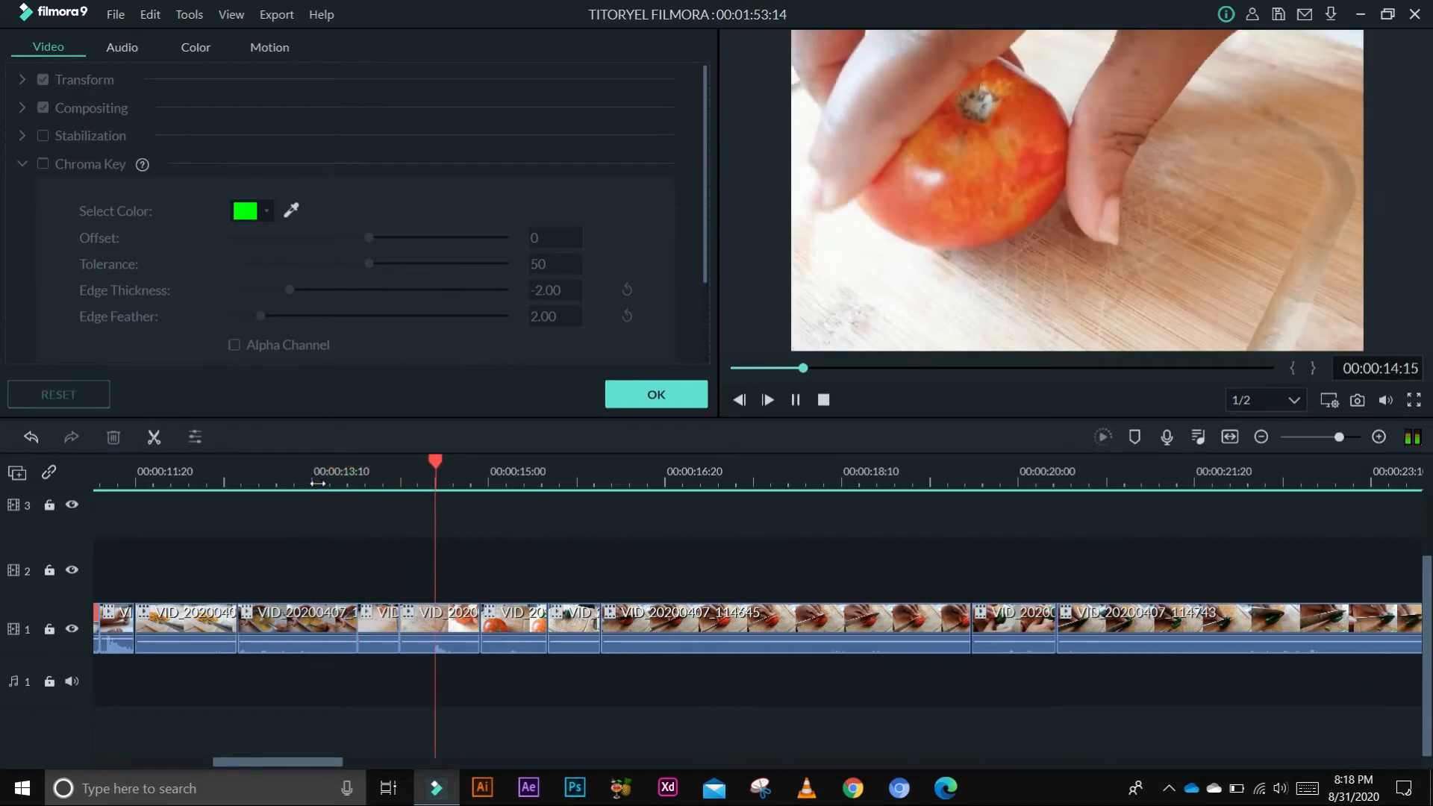
click(317, 483)
key(space)
mouse_move(367, 528)
mouse_down()
mouse_move(428, 525)
mouse_move(353, 525)
mouse_move(388, 527)
mouse_up()
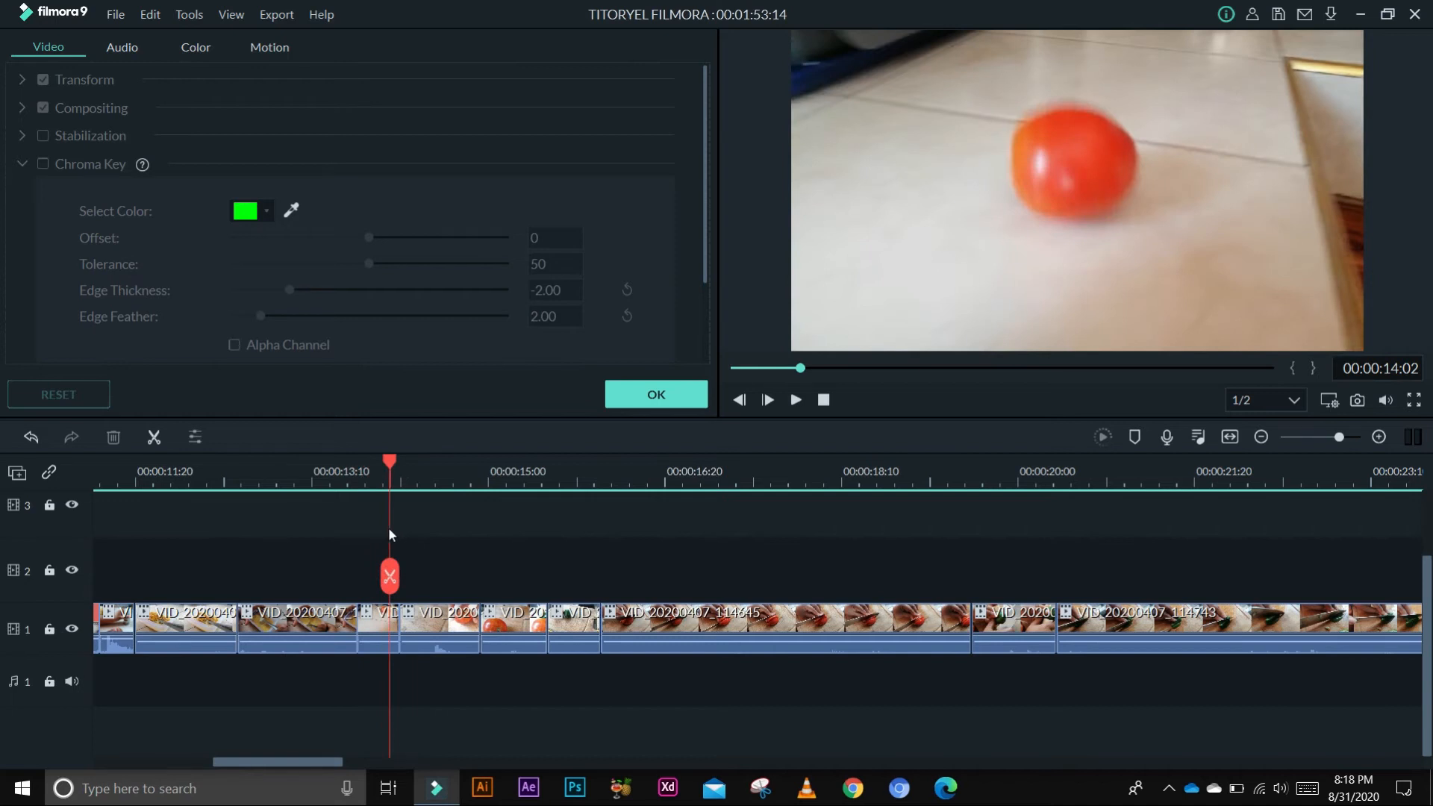
key(space)
key(space)
Split the cutting board clip at 00:00:14:07 and delete the short empty section before the split
drag(532, 466, 409, 468)
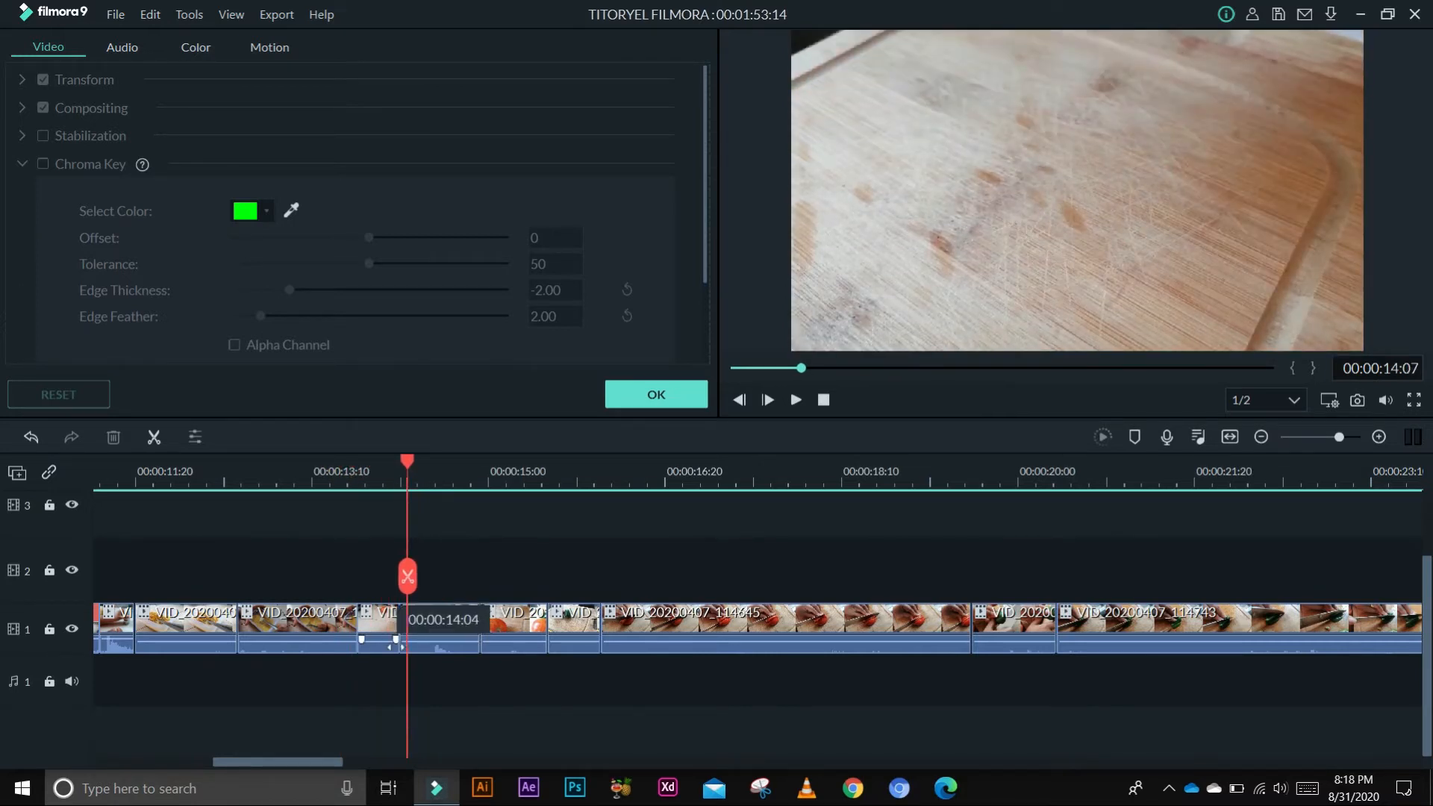
click(408, 575)
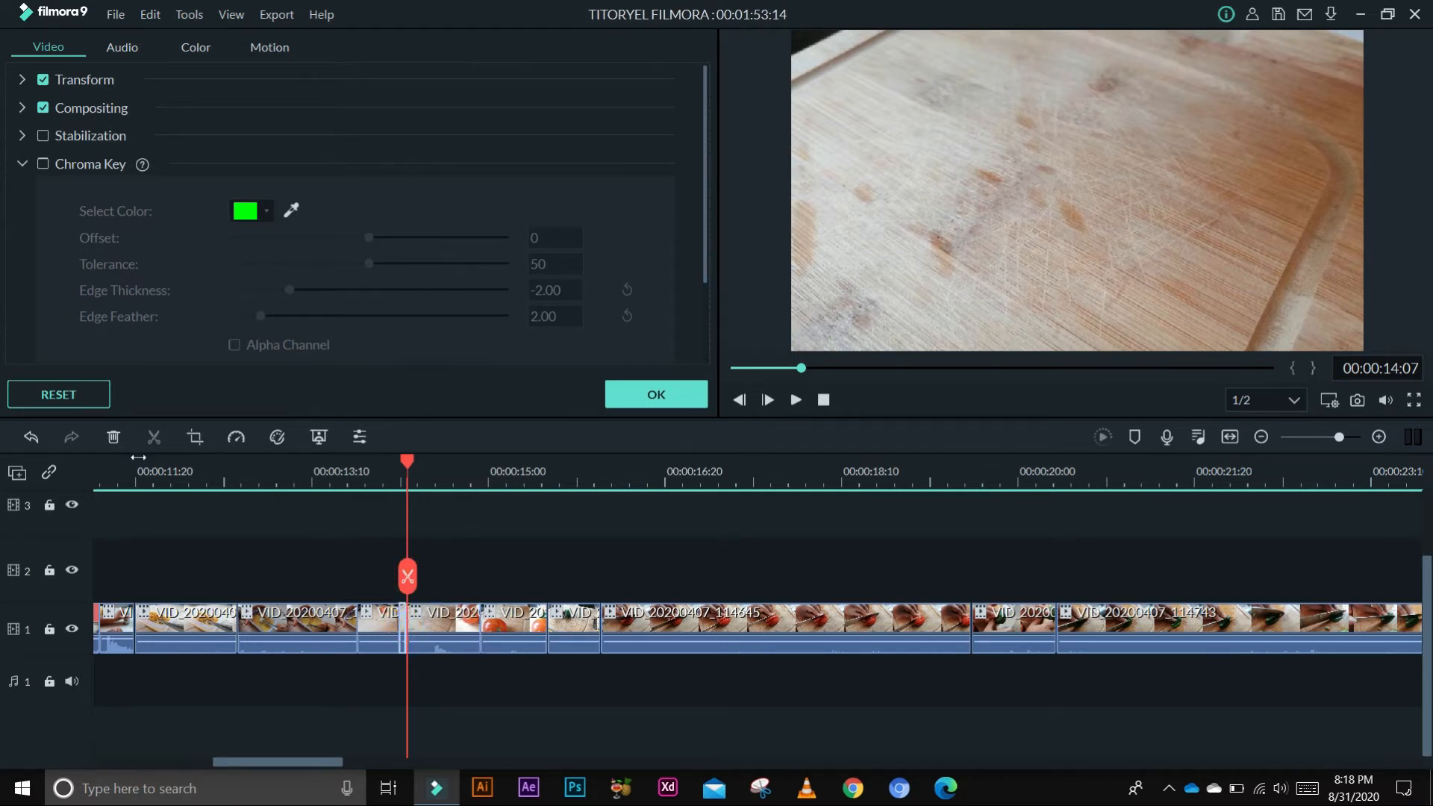
click(114, 437)
Split the cutting board tomato clip at 00:00:14:17 and delete the part after the split
drag(408, 459, 441, 467)
key(space)
key(space)
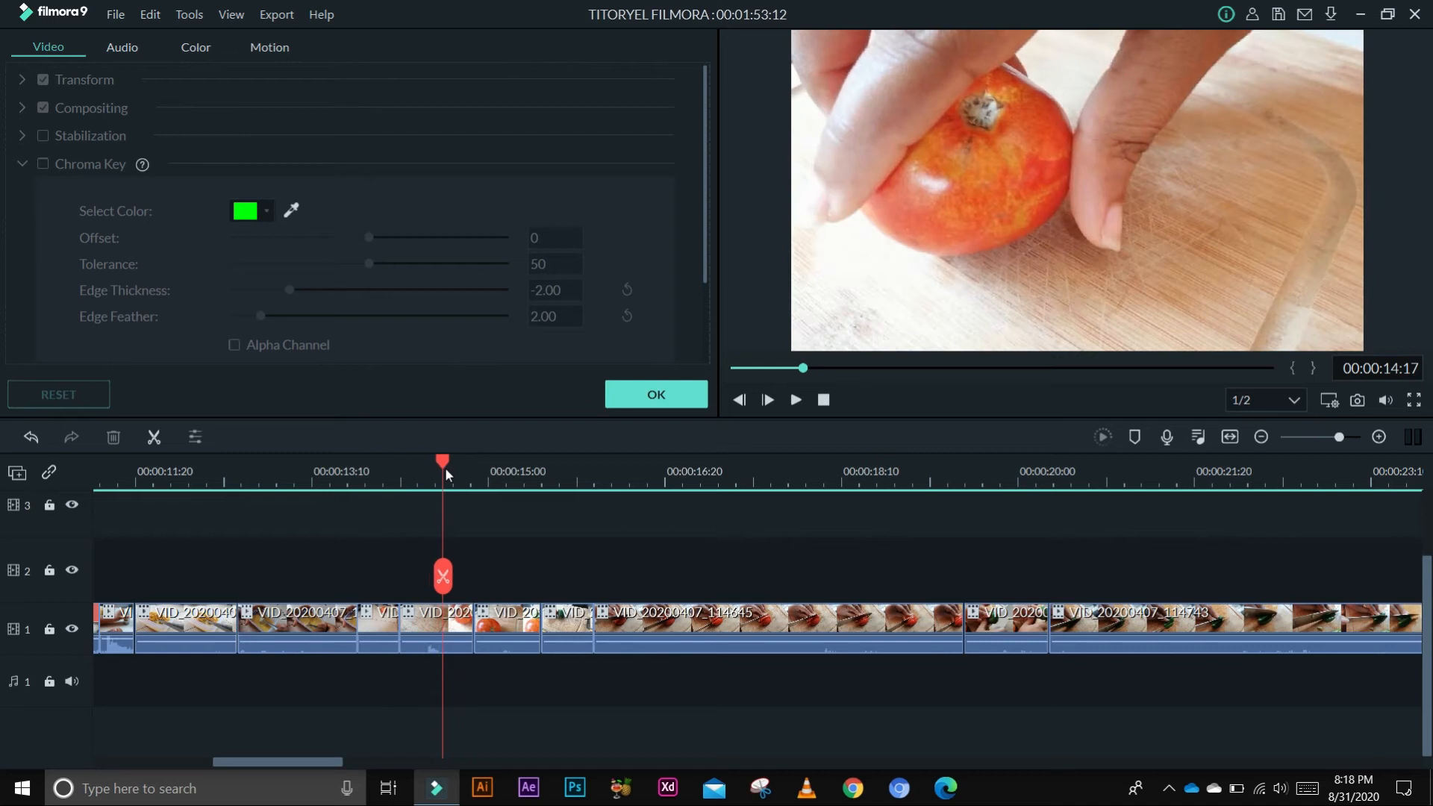
click(457, 623)
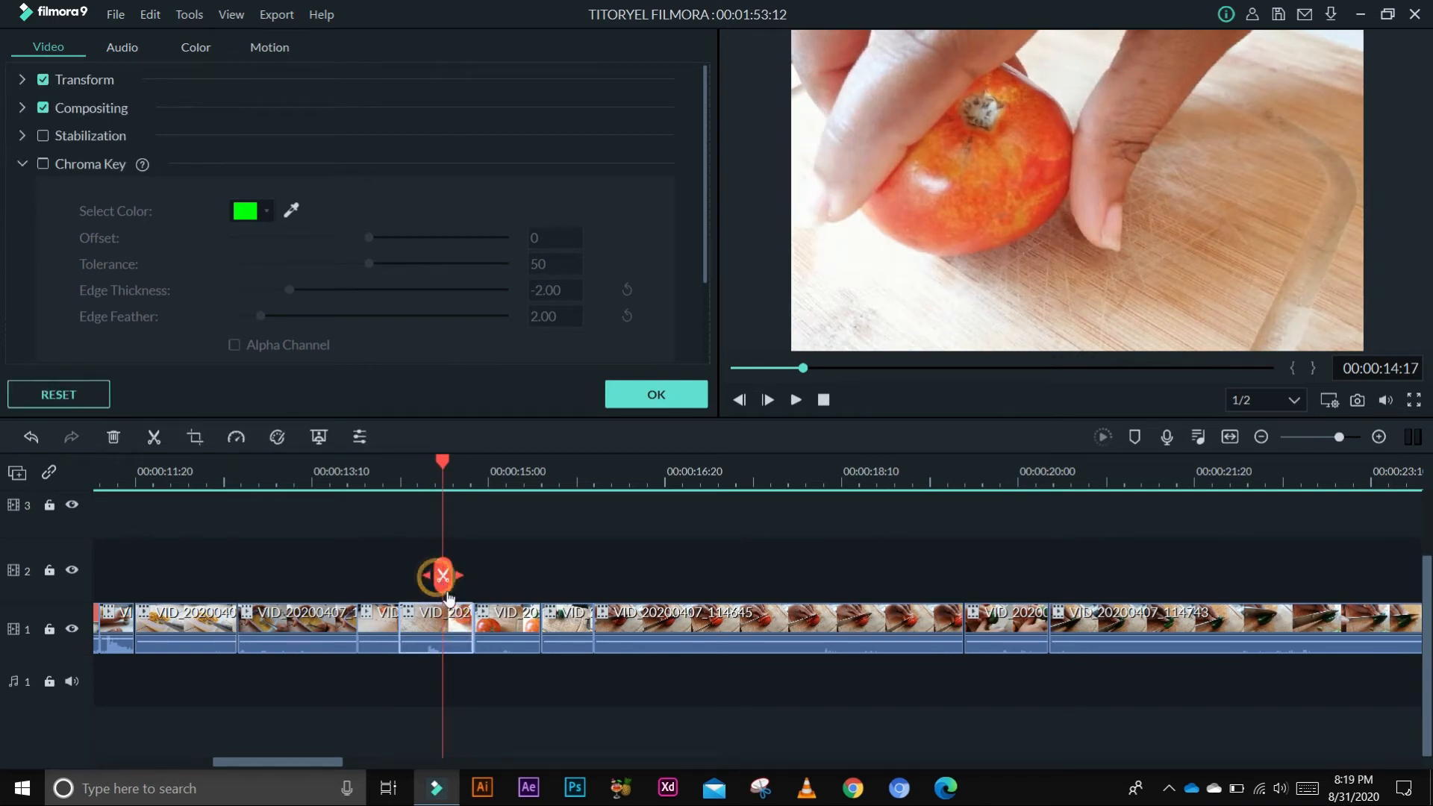
click(443, 576)
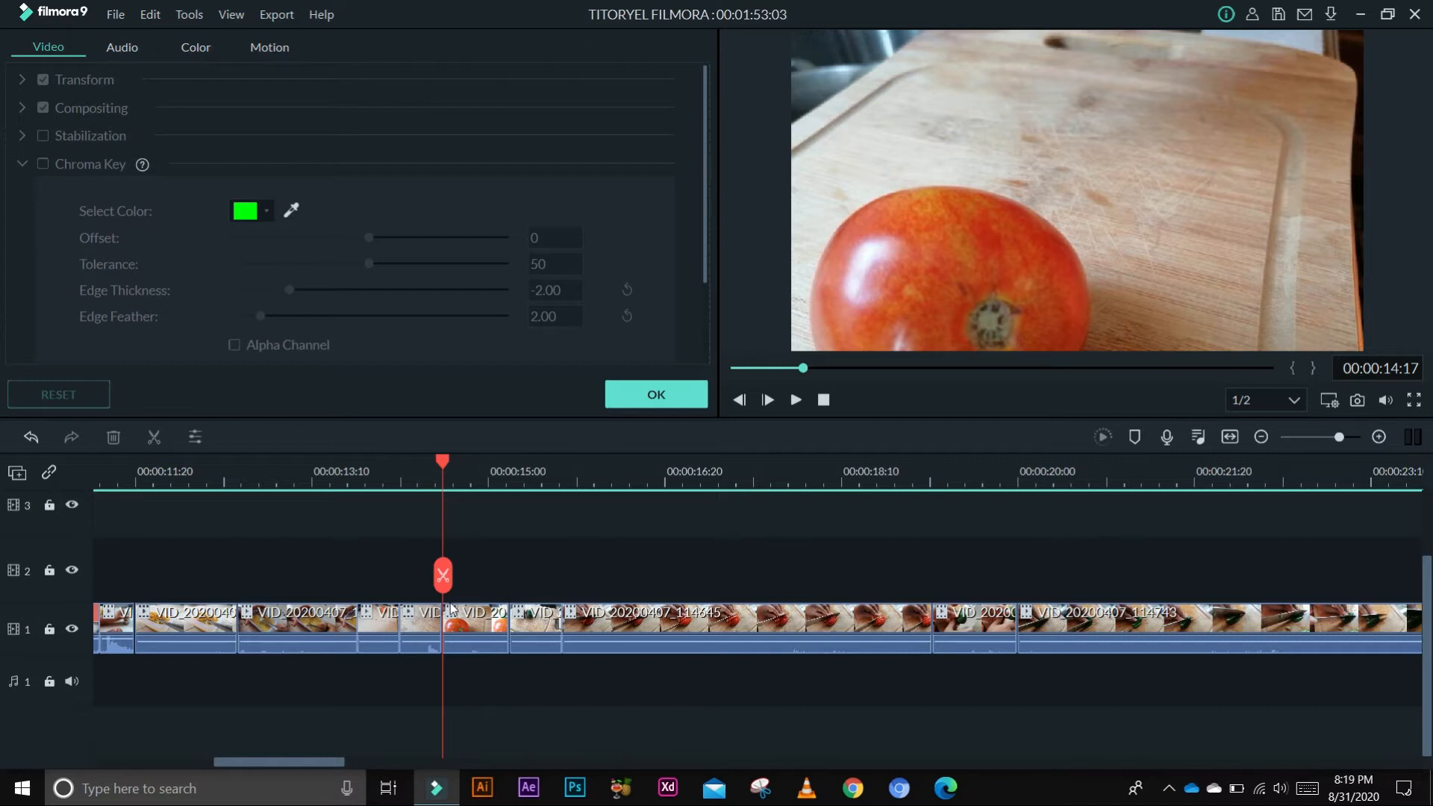
Trim the end of the tomato slicing clip at 00:00:17:09 and play through the following clips
drag(531, 485, 626, 488)
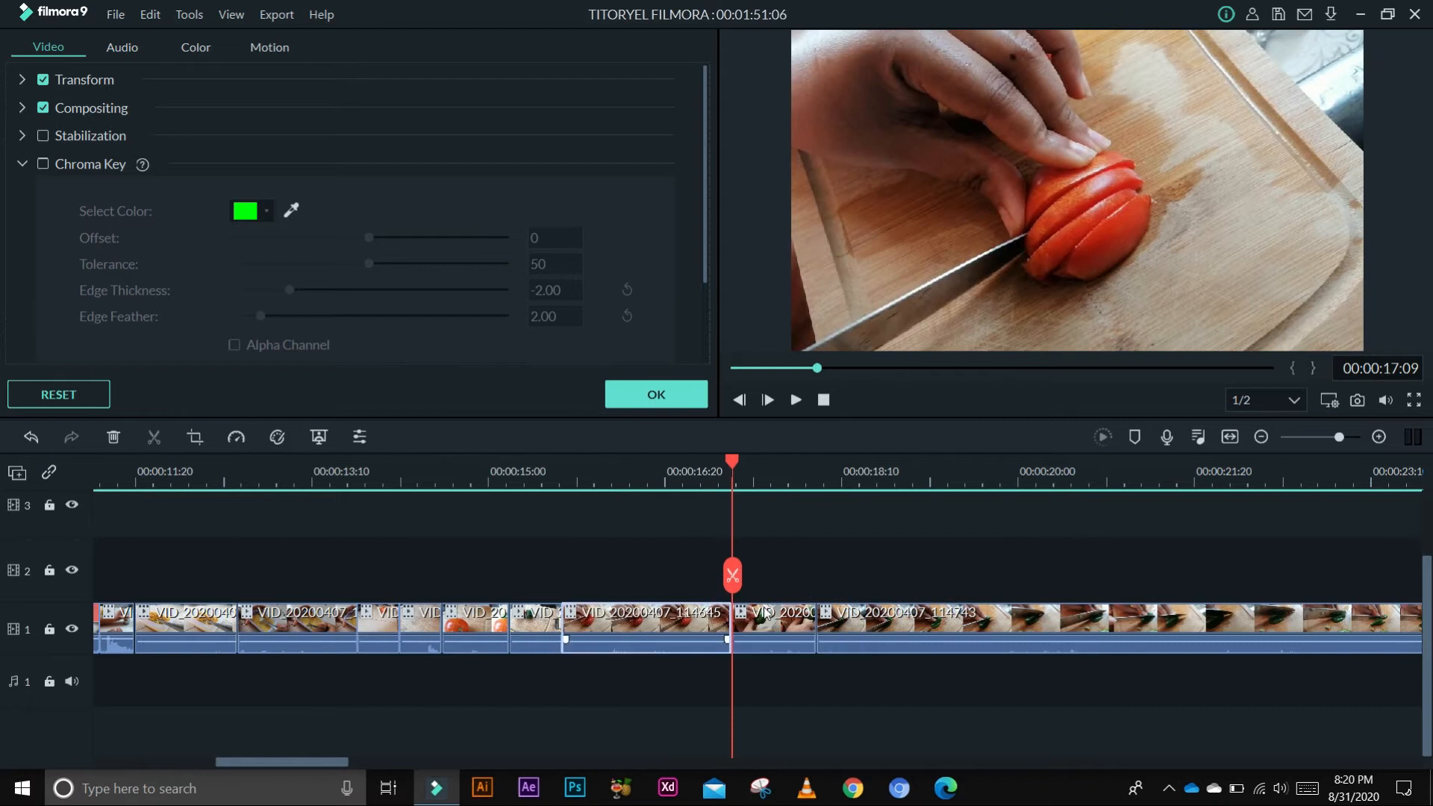
key(space)
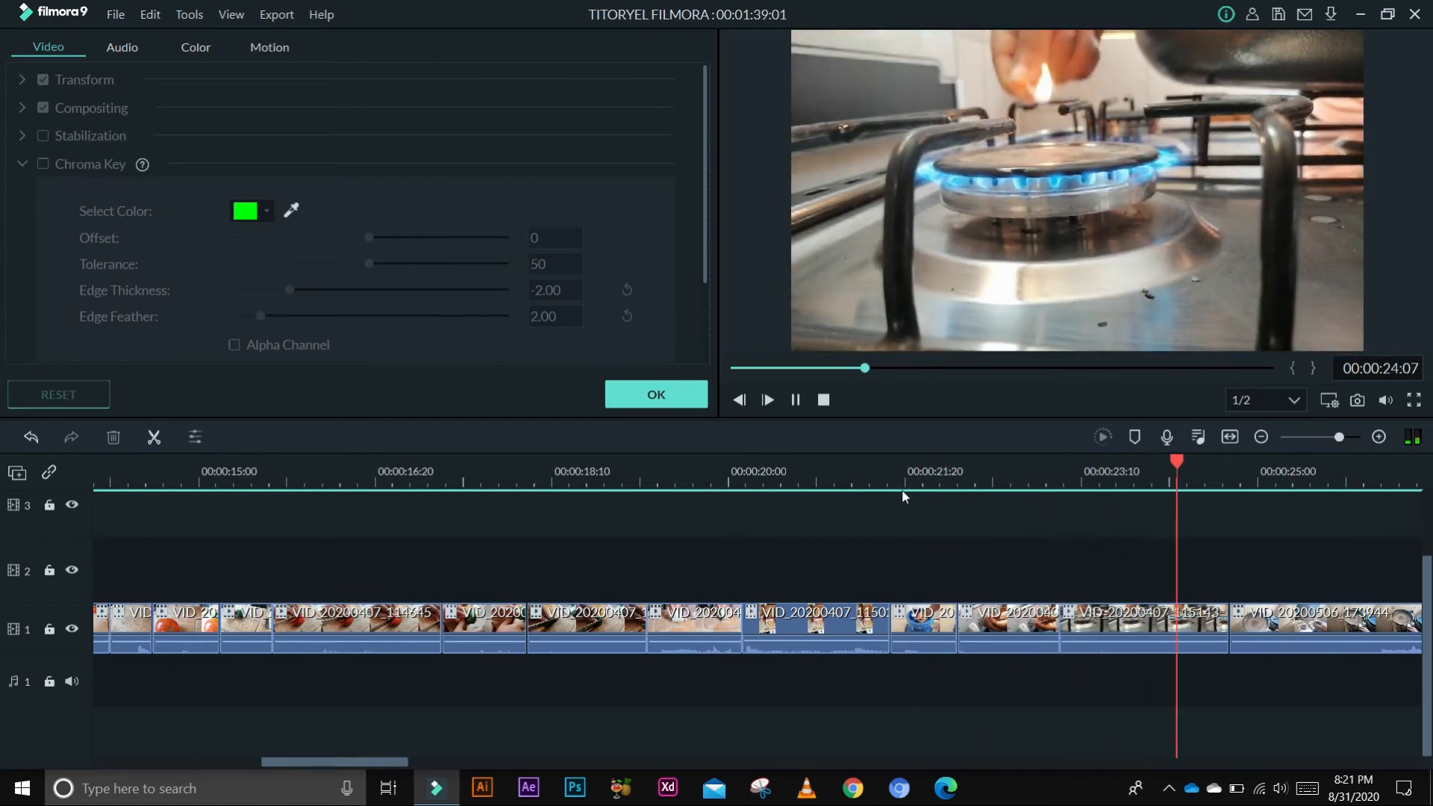
mouse_move(694, 473)
mouse_down()
mouse_move(517, 494)
mouse_move(676, 479)
mouse_move(652, 493)
mouse_up()
Split the frying pan clip at 00:00:25:18 and delete its second part
mouse_move(616, 556)
mouse_down()
mouse_move(857, 569)
mouse_move(646, 580)
mouse_move(638, 564)
mouse_up()
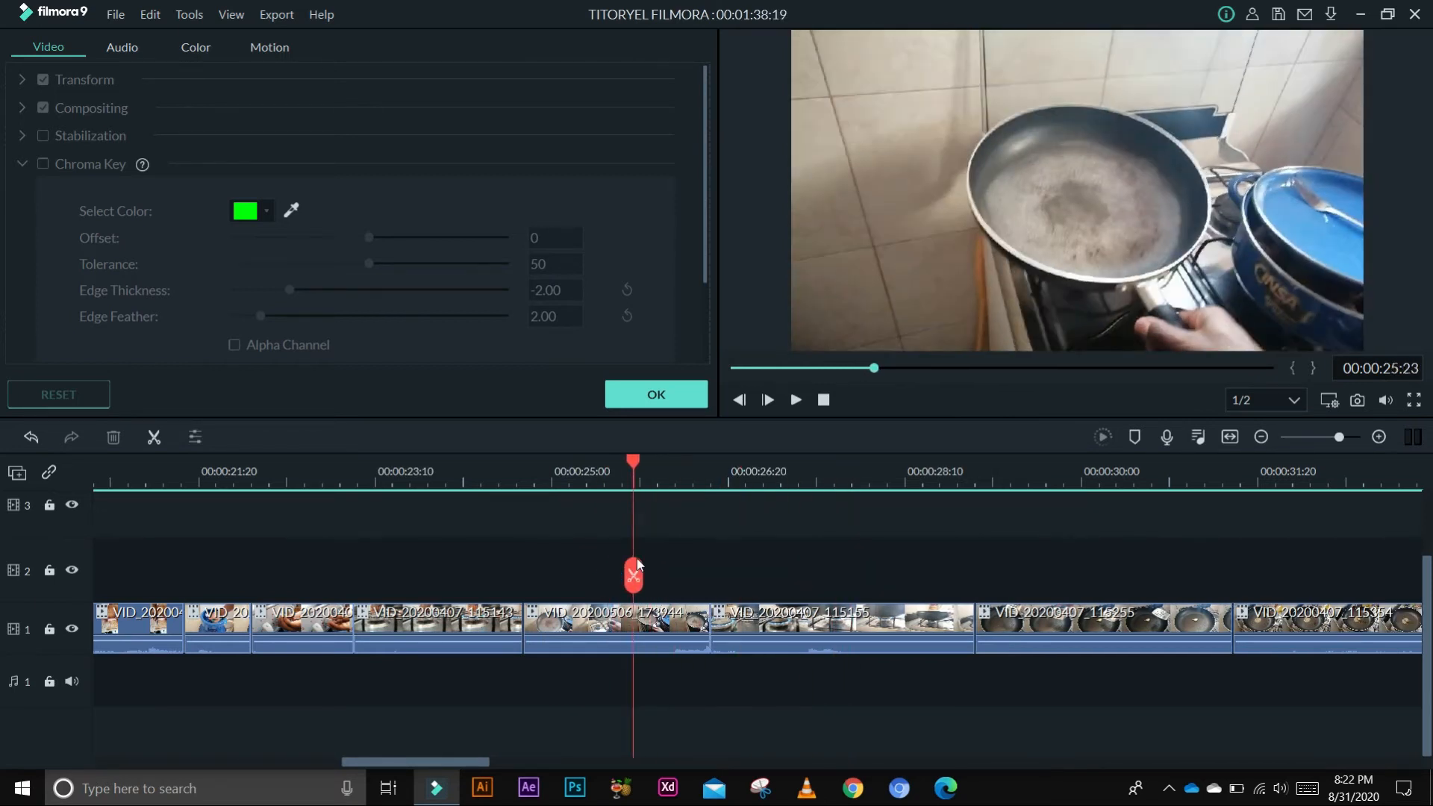
mouse_move(638, 564)
mouse_down()
mouse_move(582, 563)
mouse_move(701, 549)
mouse_move(560, 555)
mouse_move(617, 548)
mouse_up()
click(645, 621)
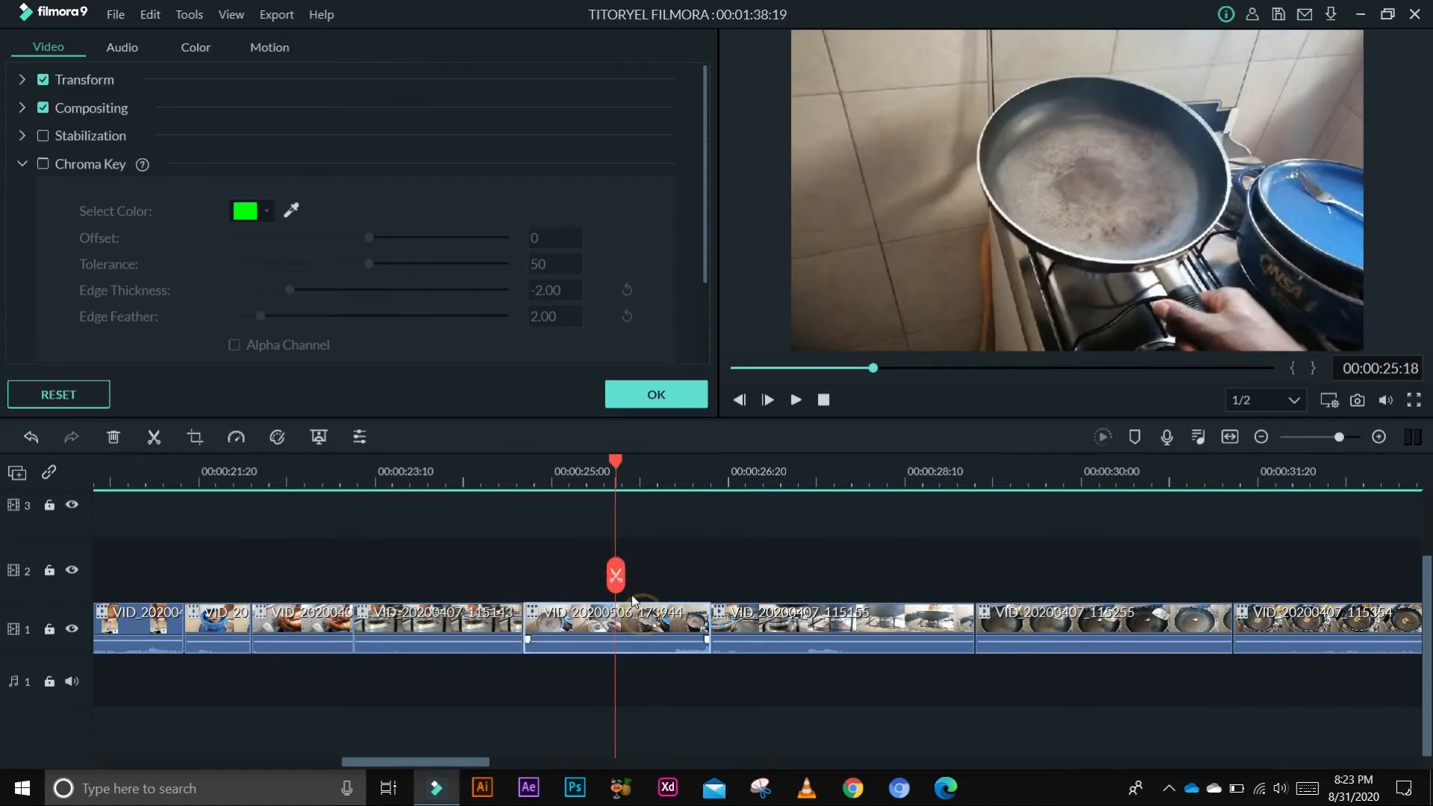
click(622, 575)
key(Delete)
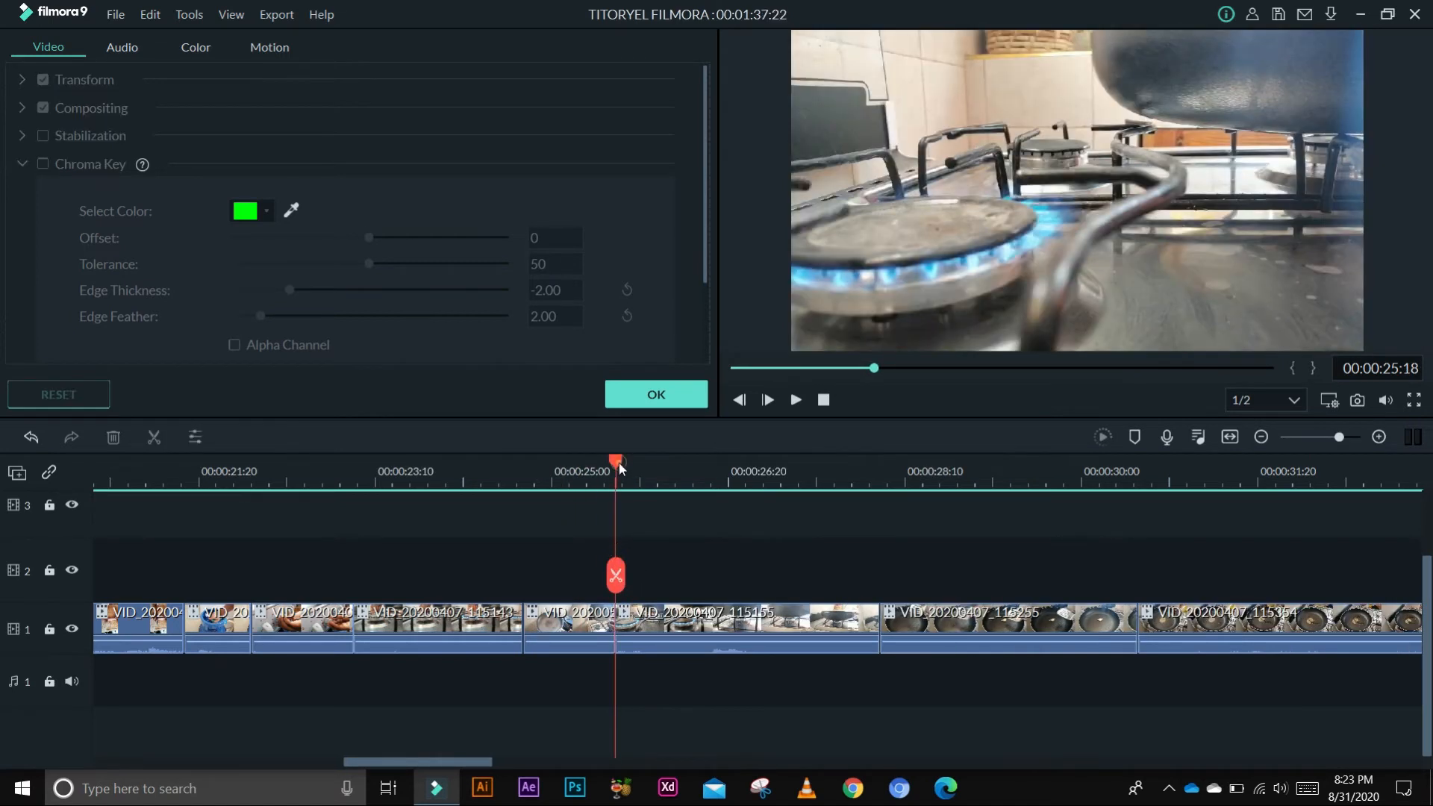
Split the stove burner clip after the frying pan at 00:00:26:06, delete its first part and play back the cut
click(625, 462)
drag(633, 462, 679, 464)
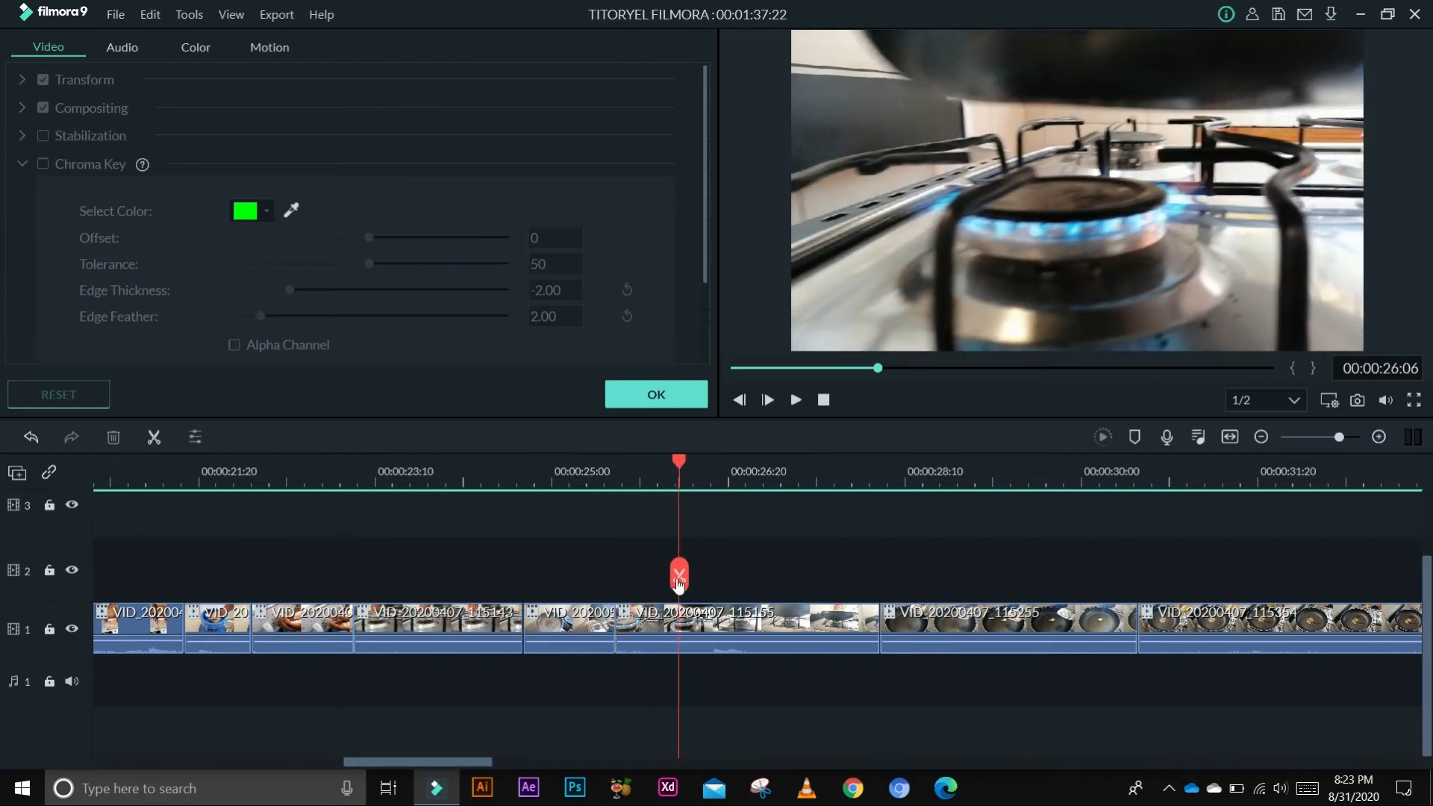
click(676, 612)
click(681, 574)
click(649, 628)
key(Delete)
key(space)
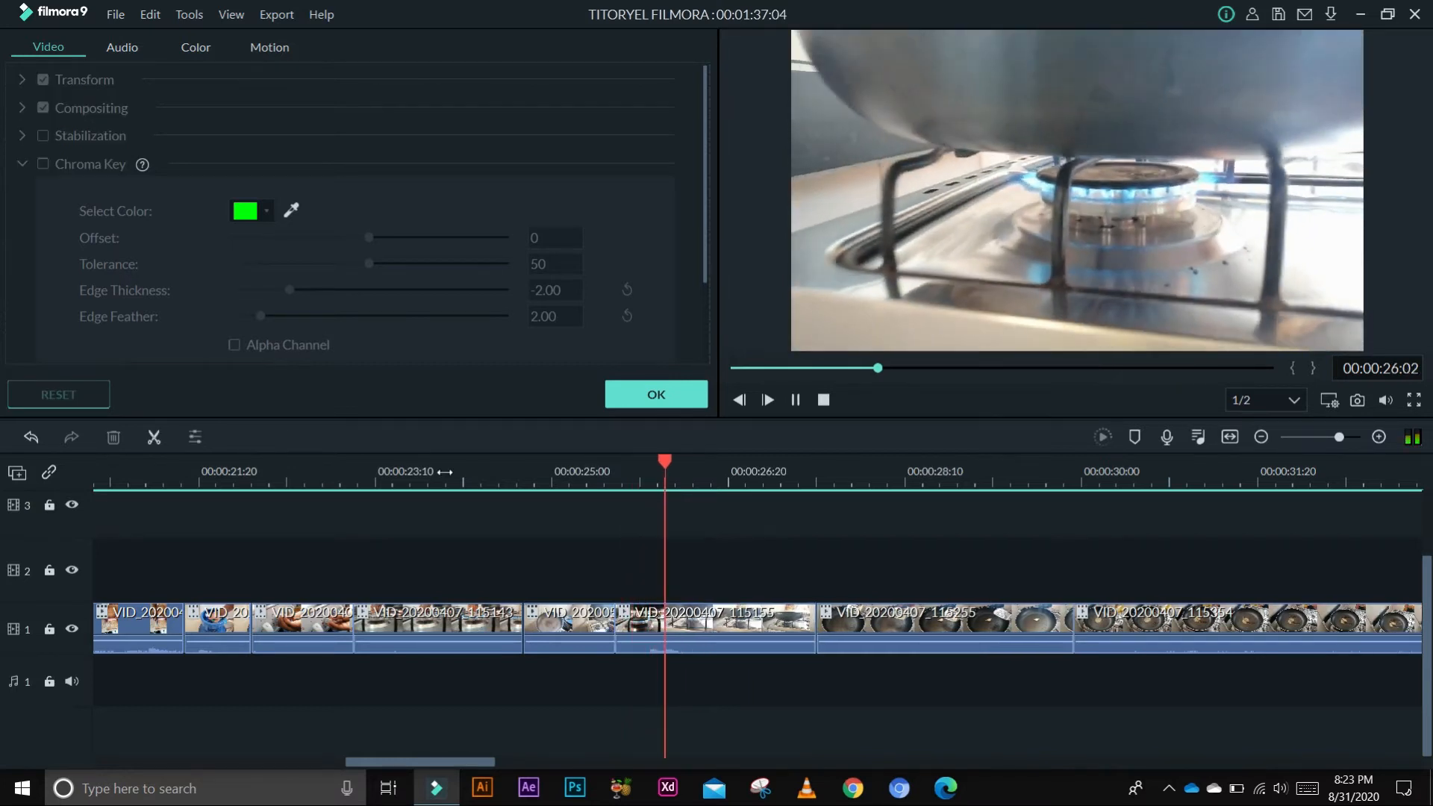
key(space)
click(464, 483)
key(space)
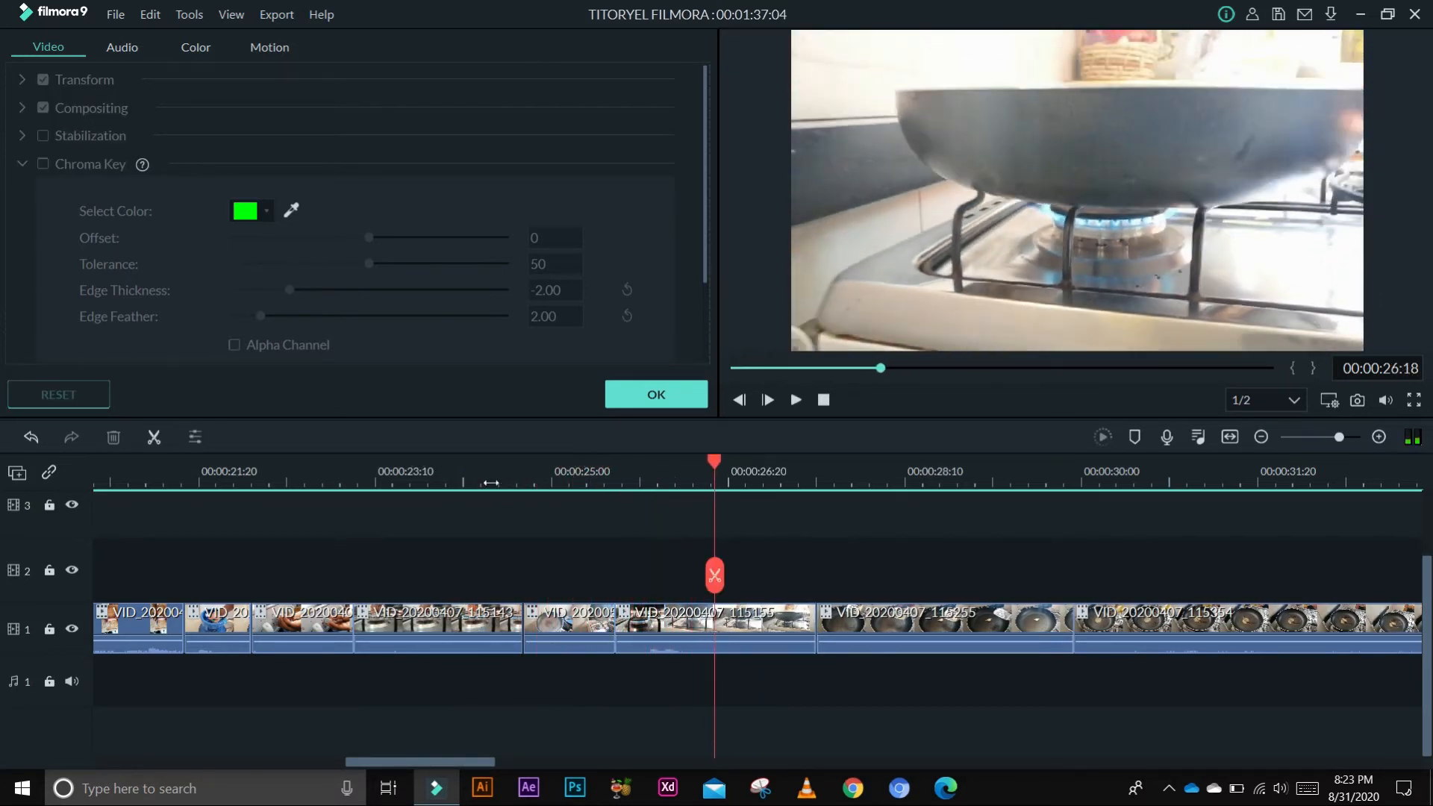
Play back the cut from the frying pan clip to the stove burner clip, trim the frying pan clip's end slightly and replay
click(456, 482)
key(space)
click(602, 473)
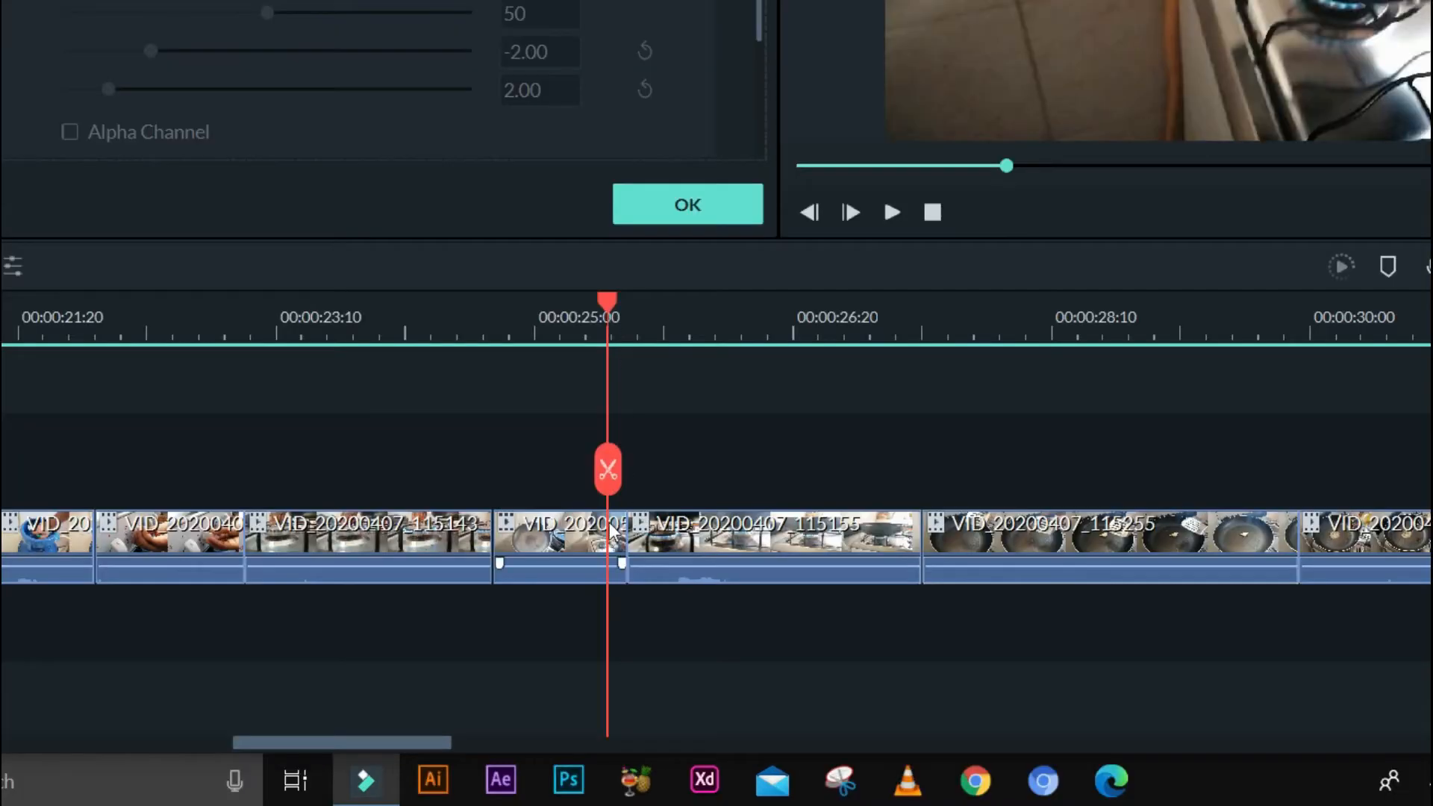
drag(625, 532, 470, 456)
key(space)
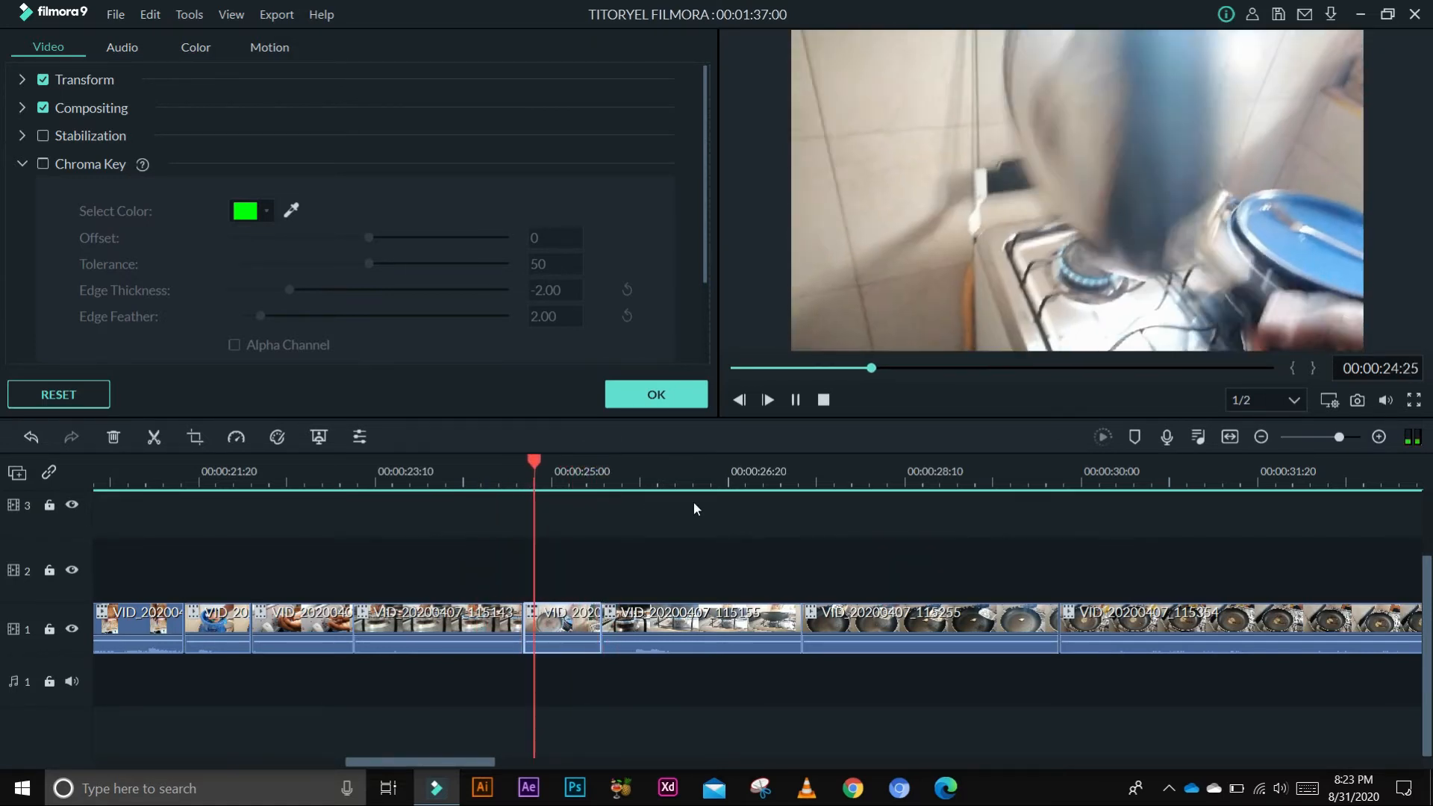
Trim a few frames off the start of stove burner clip VID_20200407_115155 and play back the cut
key(space)
click(620, 632)
drag(602, 618, 610, 618)
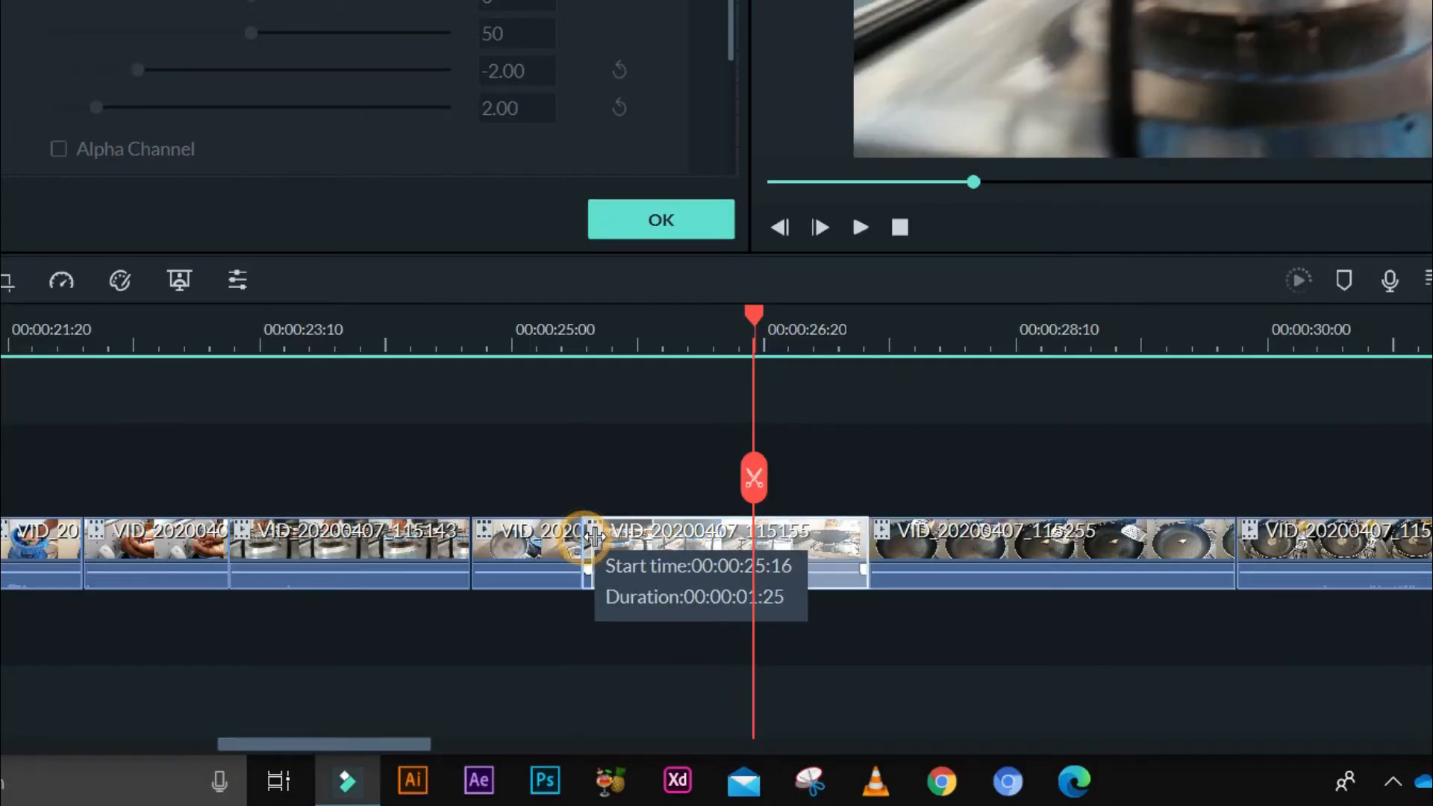
drag(594, 536, 599, 537)
click(365, 334)
key(space)
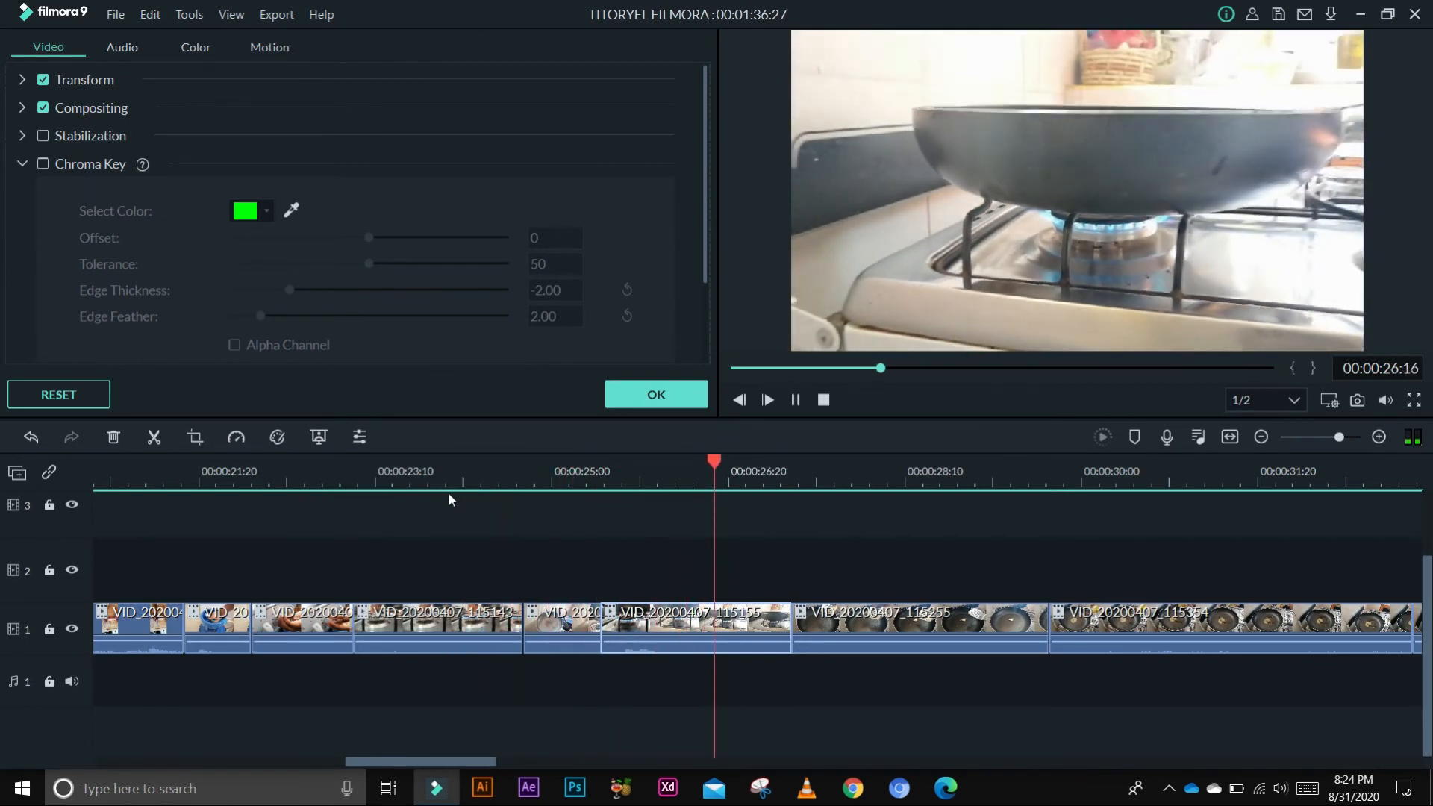
Split stove burner clip VID_20200407_115155 near its end, speed the last part up to 4x and play it back
key(space)
drag(776, 460, 756, 495)
click(770, 627)
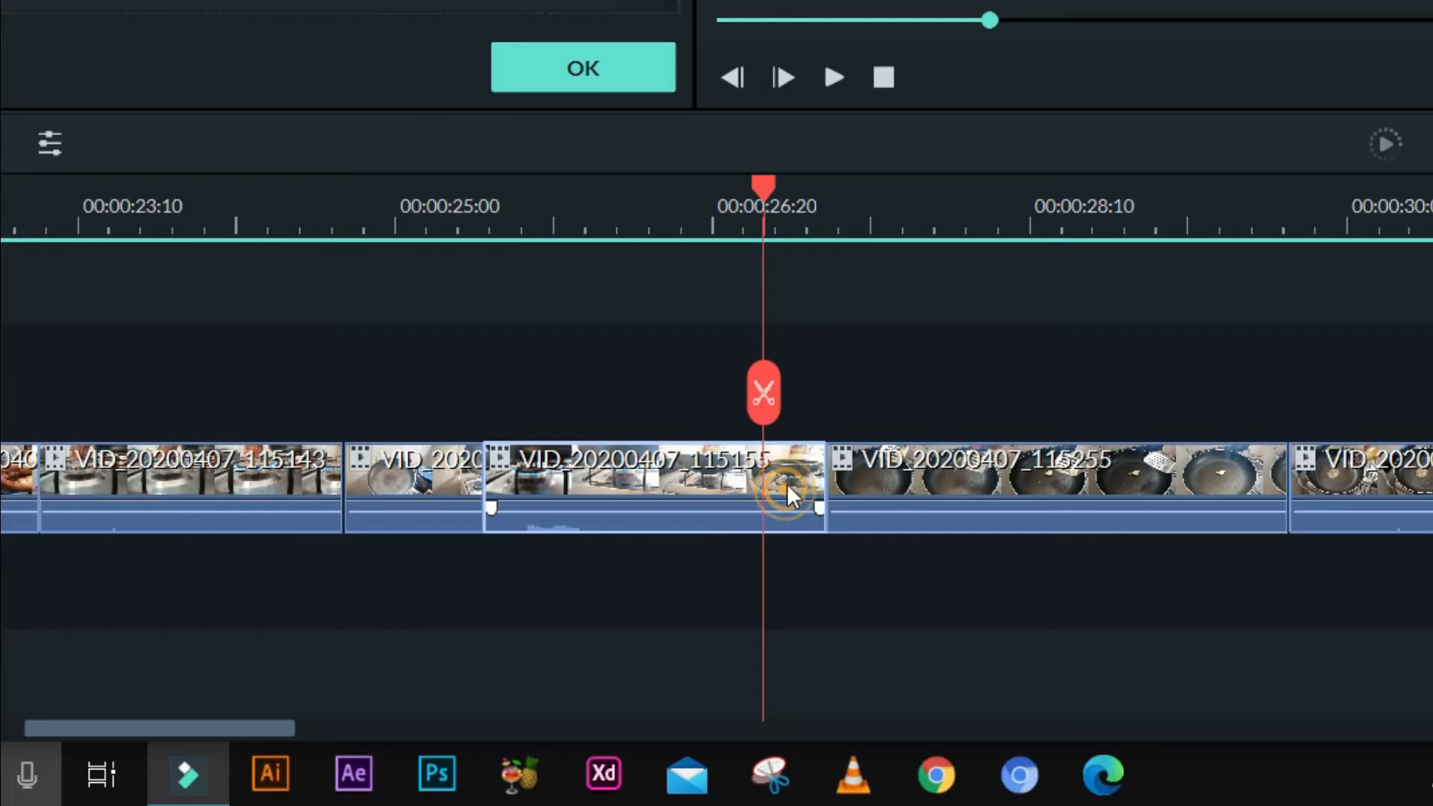
click(763, 392)
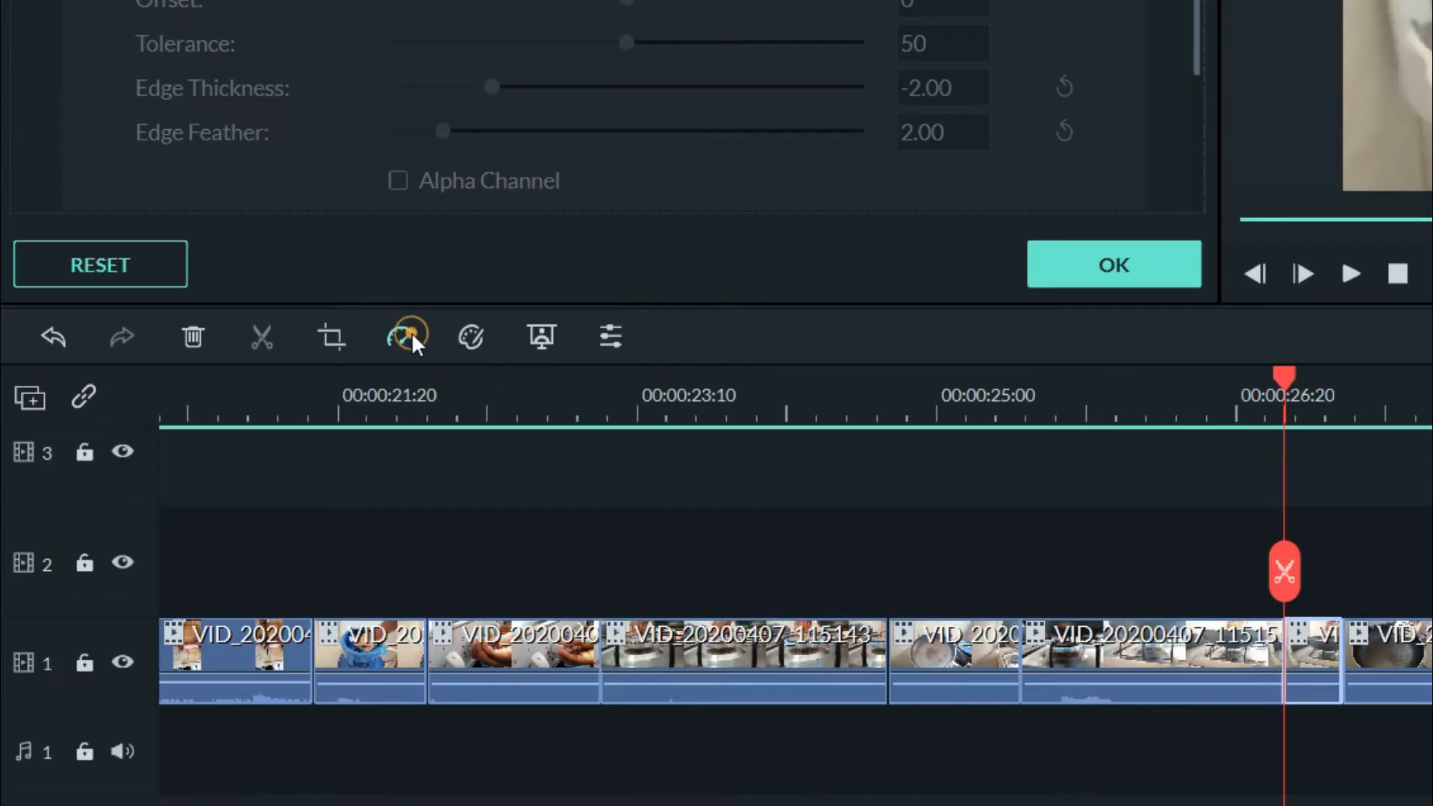
click(410, 336)
mouse_move(445, 461)
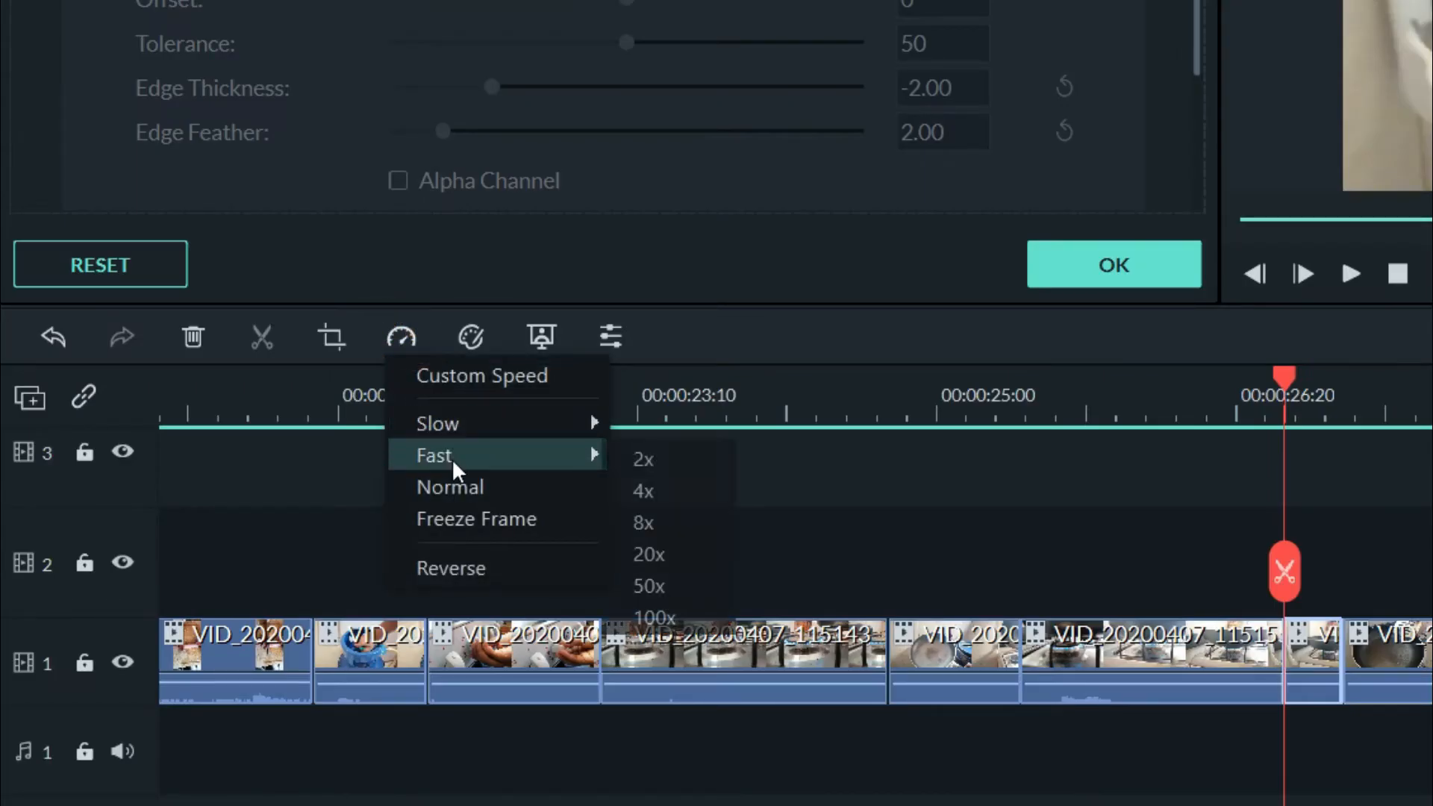
click(654, 490)
click(1035, 409)
key(space)
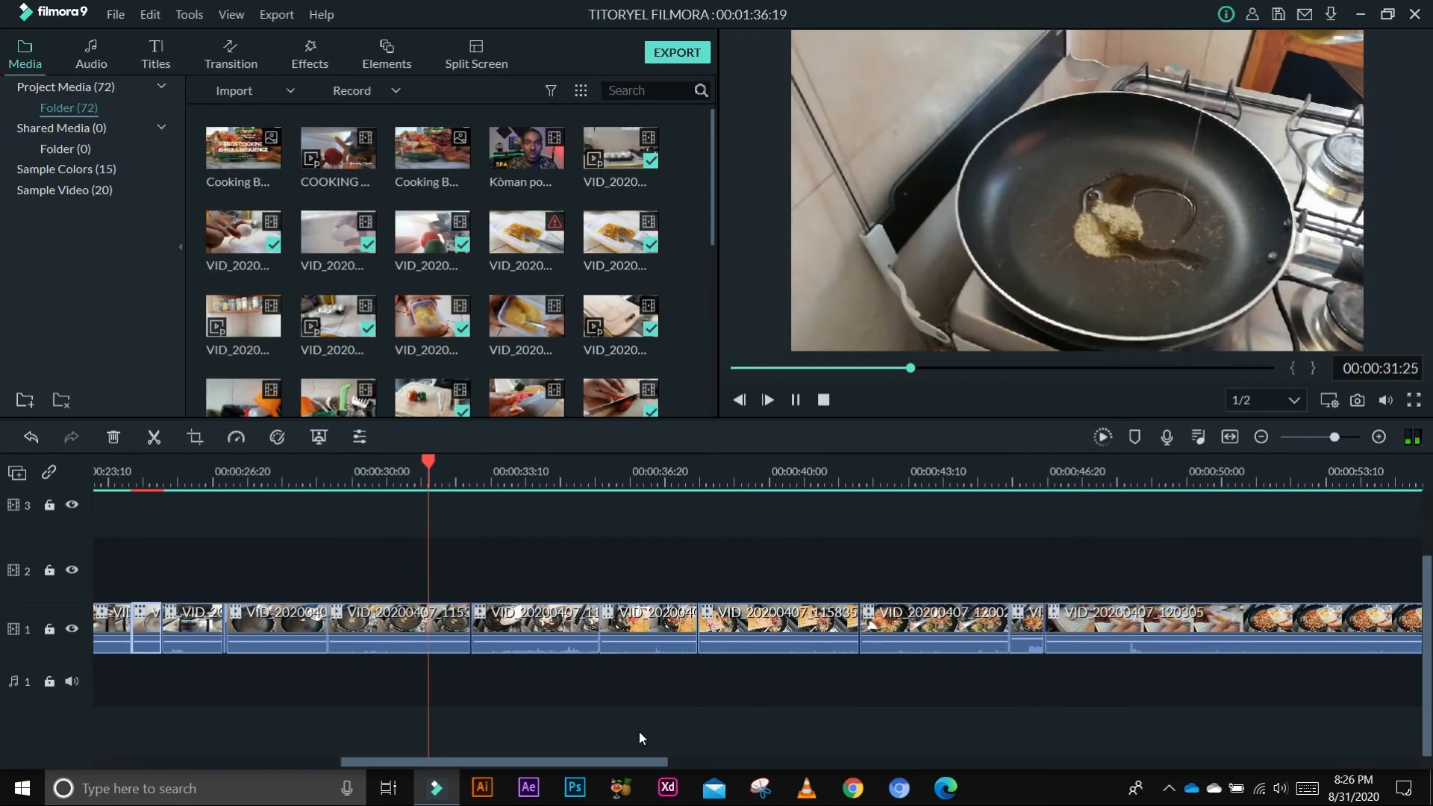
Scrub through the clip of onions being added to the pan, delete it and play back the following clips
click(491, 631)
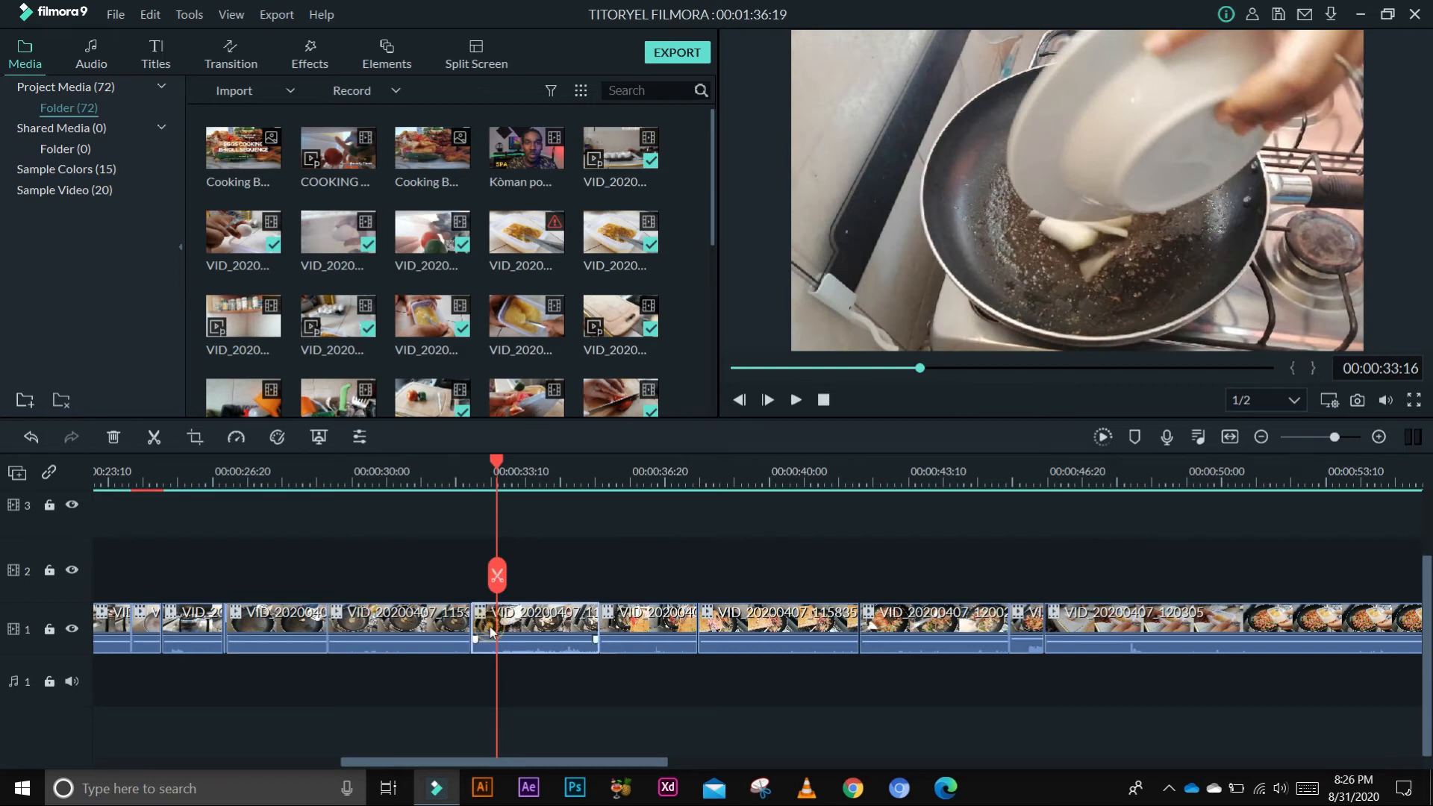
drag(495, 459, 547, 461)
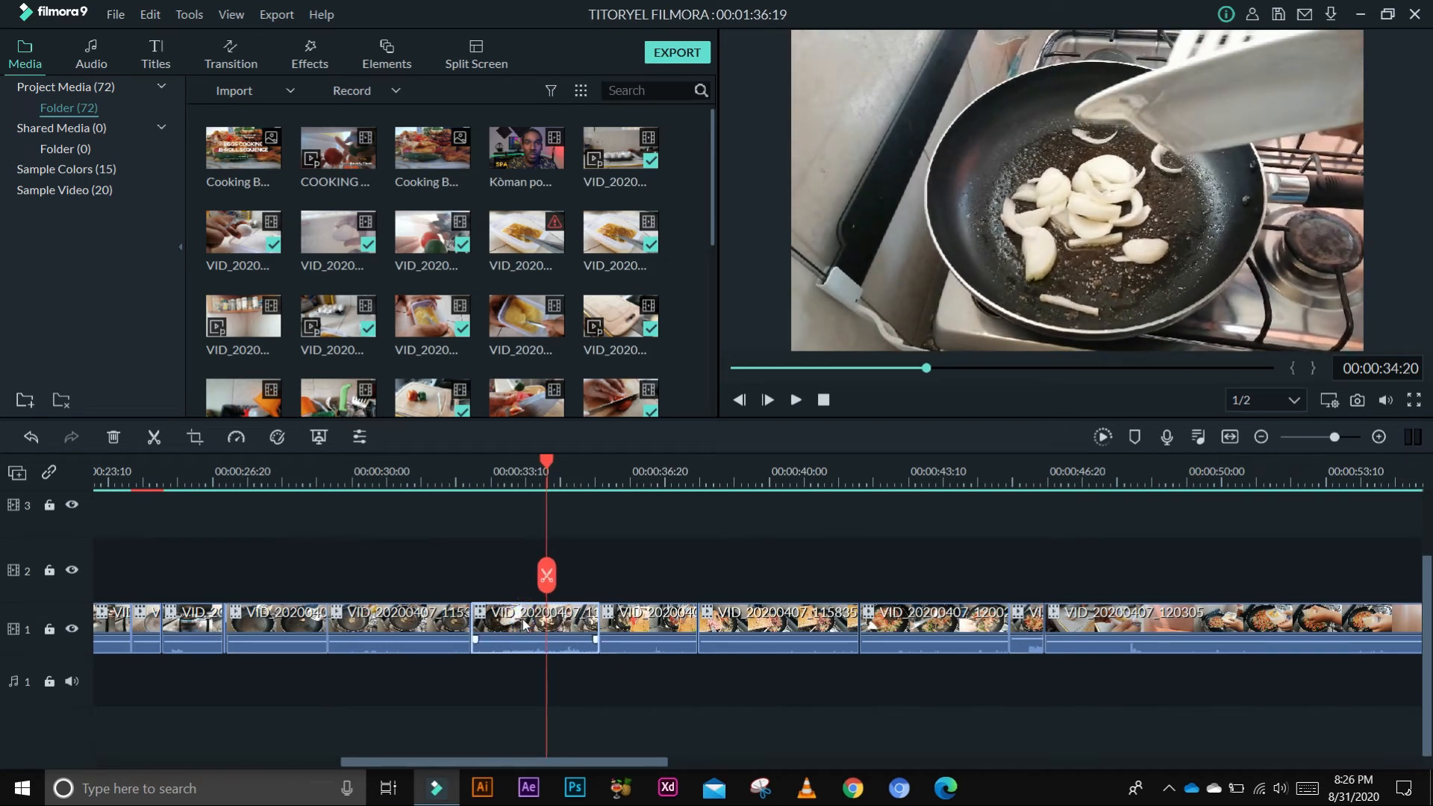
key(Delete)
click(433, 476)
key(space)
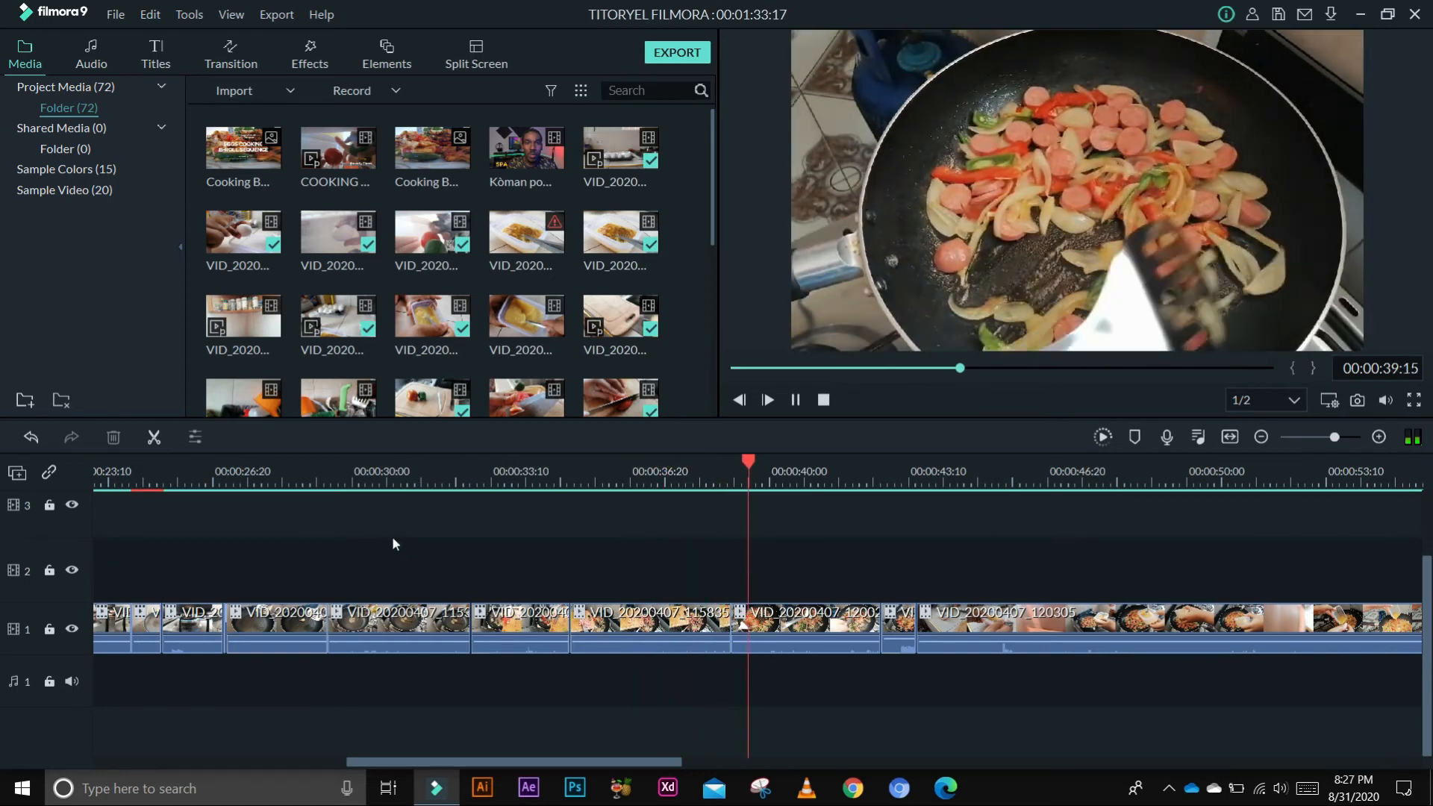
Split clip VID_20200407_120305 at 00:00:44:14 and again at 00:00:45:28
drag(660, 762, 739, 763)
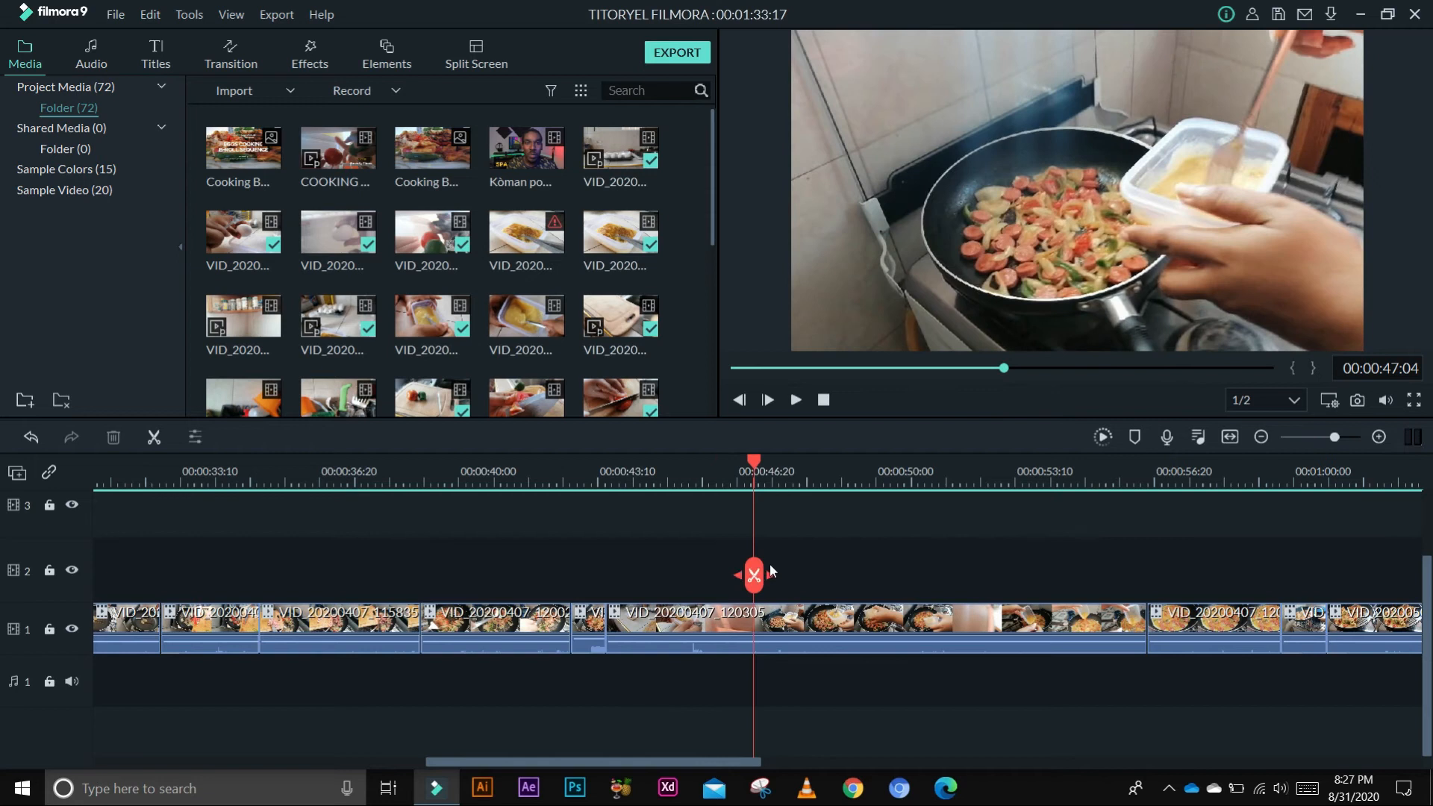
drag(554, 470, 647, 461)
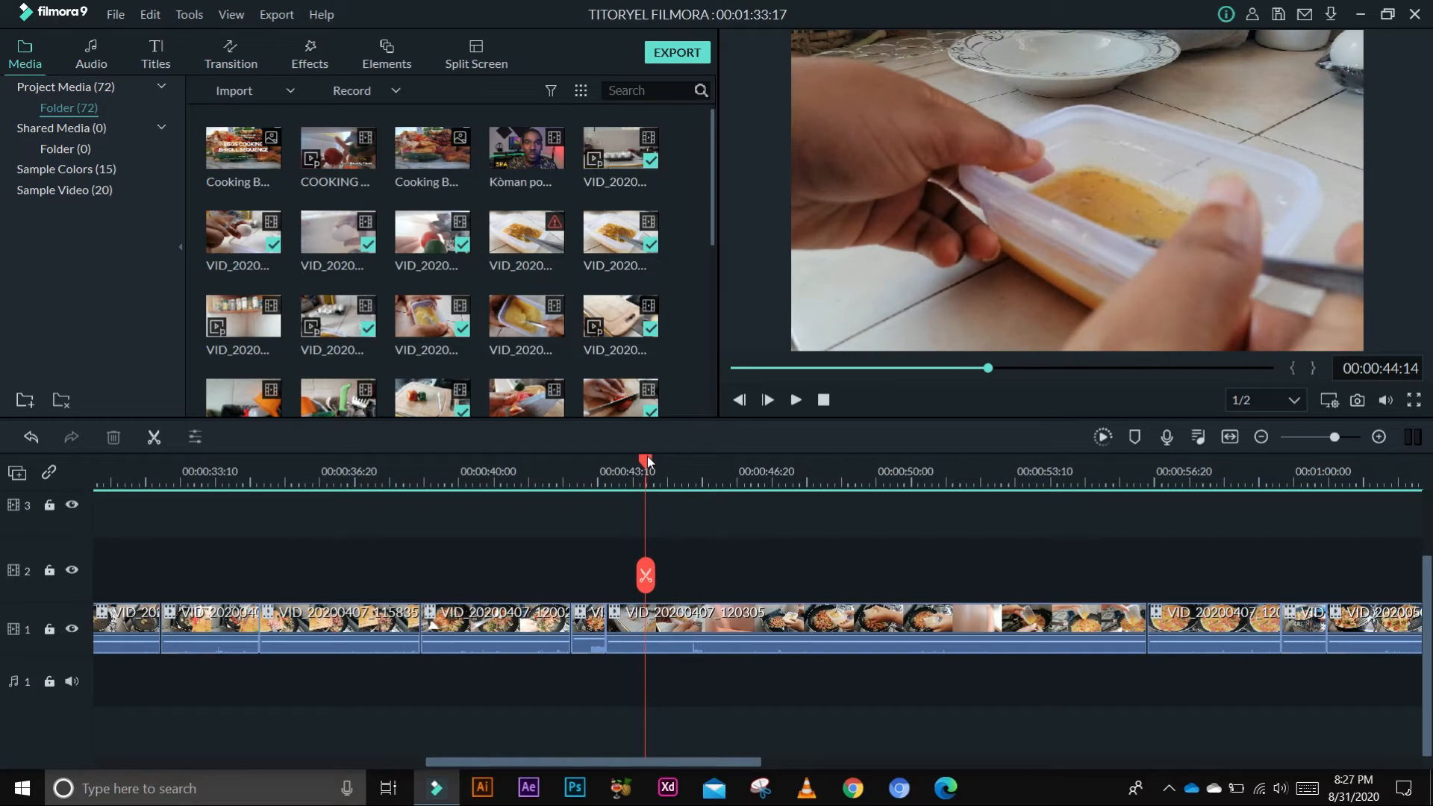
drag(647, 461, 708, 494)
click(653, 580)
click(727, 625)
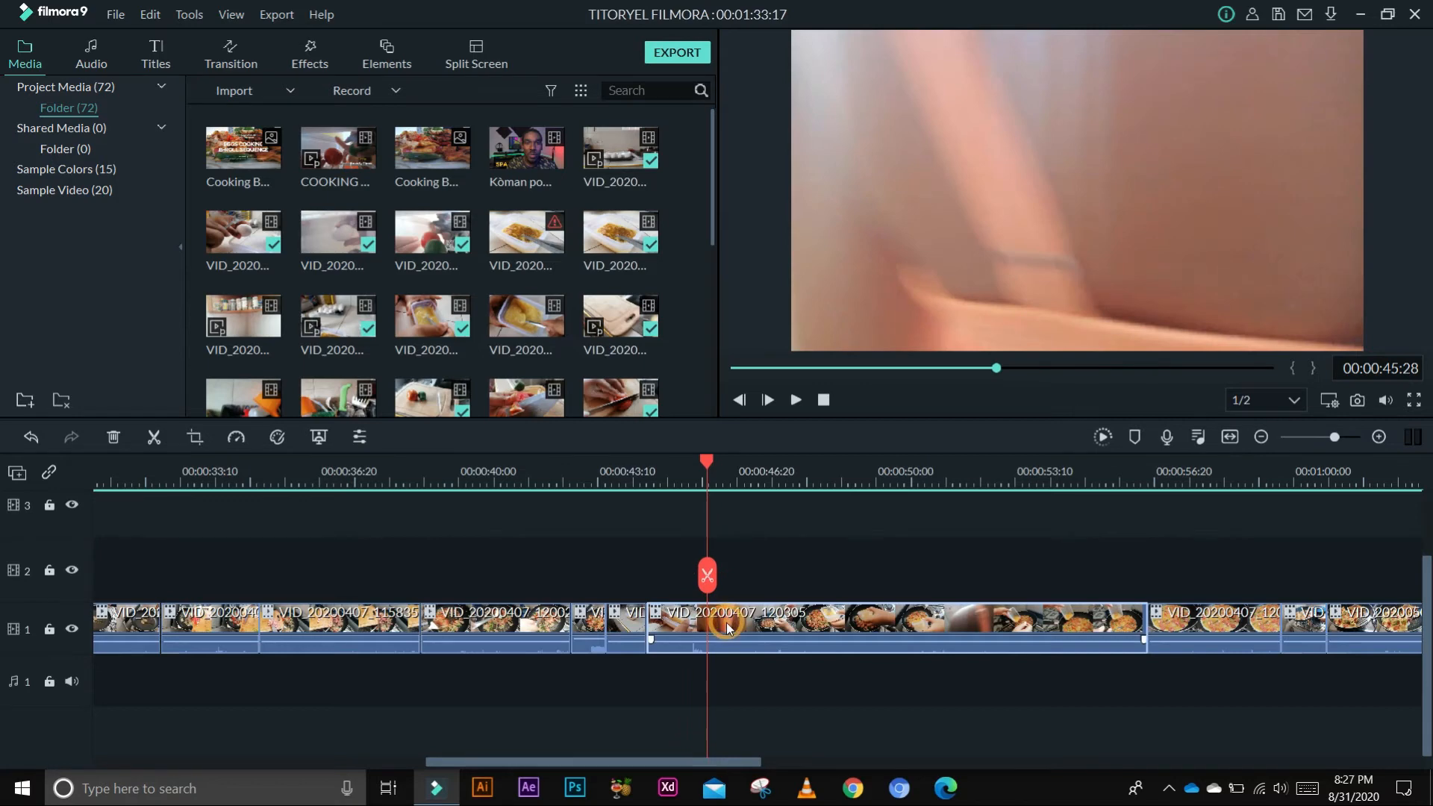
click(708, 576)
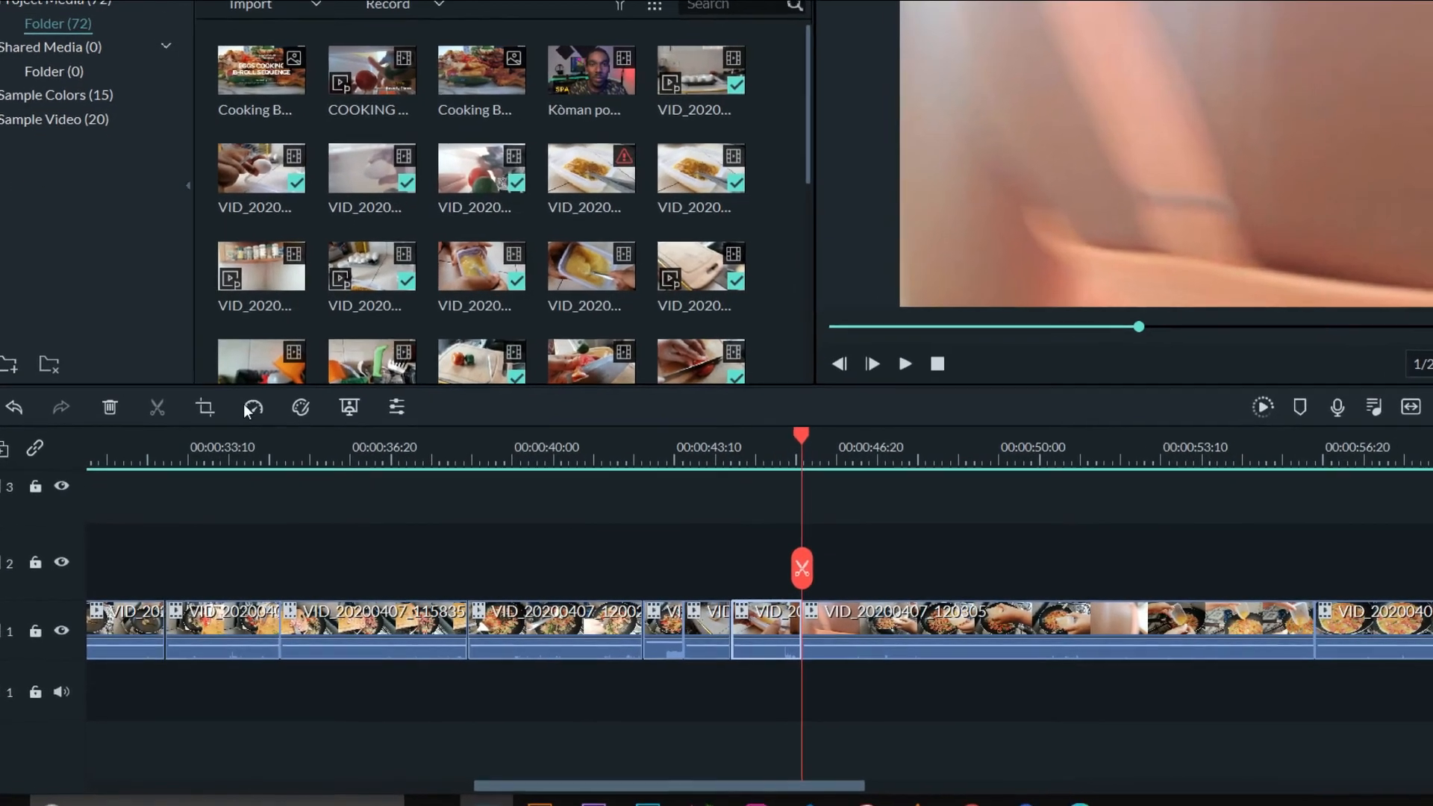
Speed up the section between the two splits to 4x and play back the result
click(236, 437)
mouse_move(294, 479)
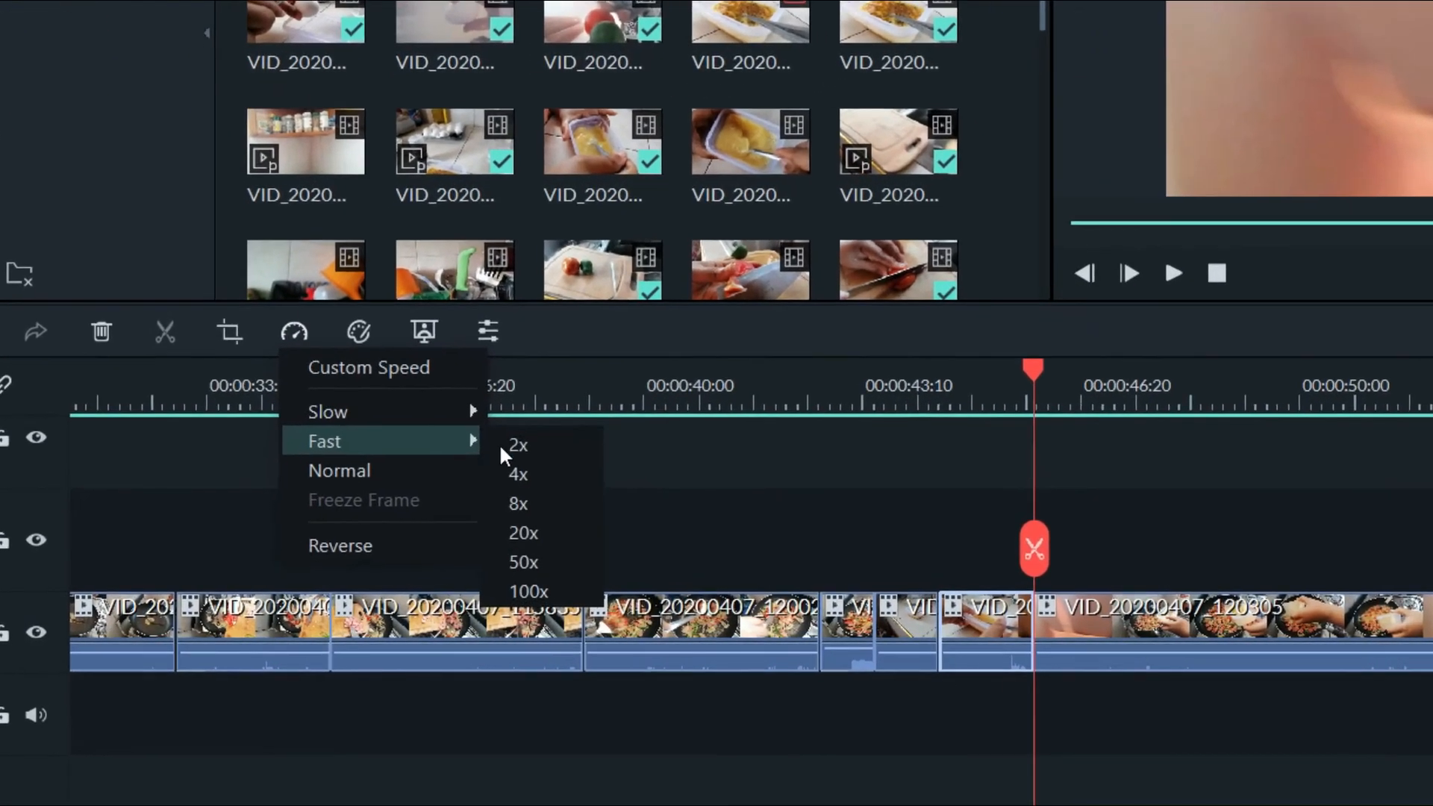
click(459, 500)
click(950, 383)
key(space)
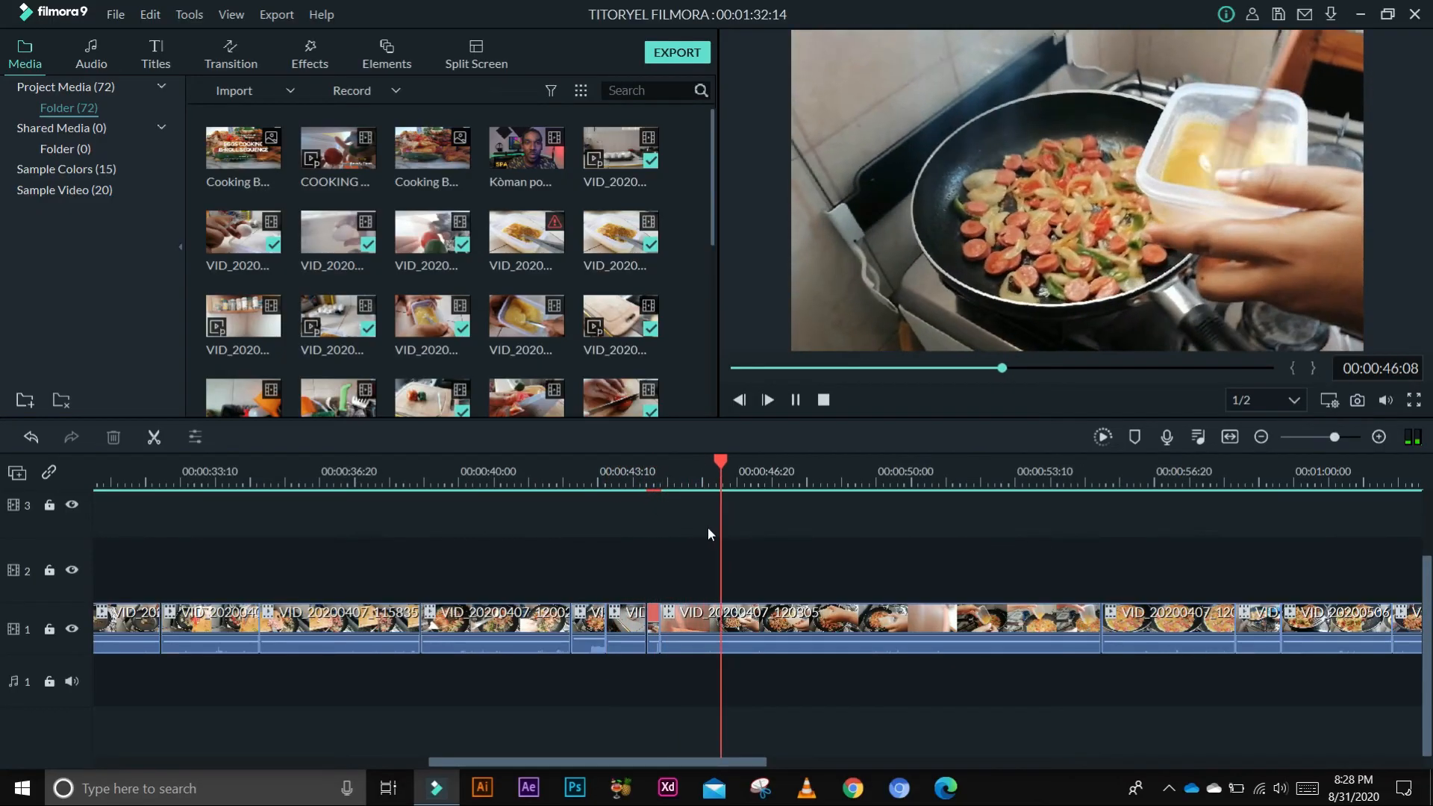
Split the egg pouring clip VID_20200407_120305 at 00:00:47:23 and delete the part before the split
key(space)
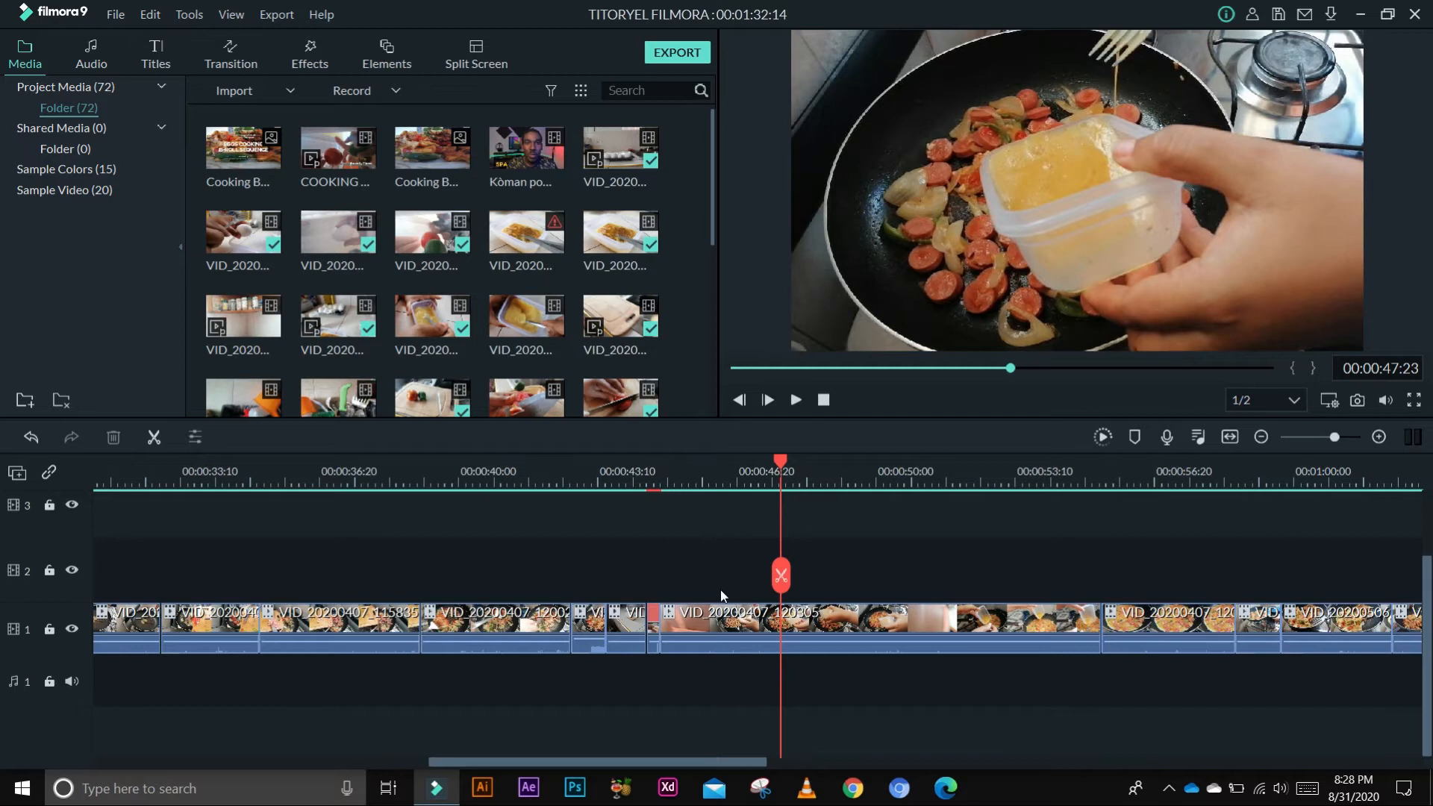
click(728, 637)
click(781, 576)
click(742, 632)
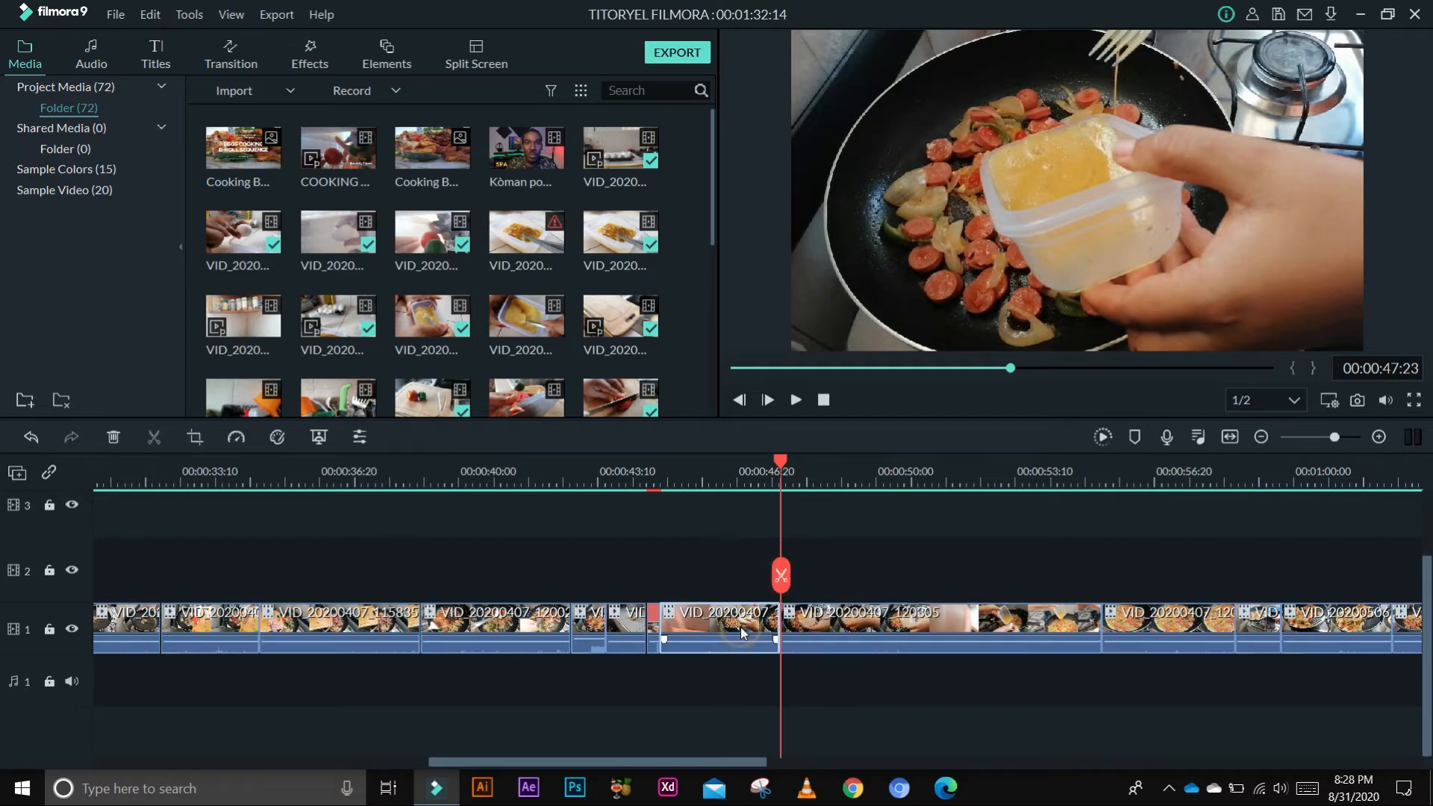
key(Delete)
Trim the start of the remaining egg pouring clip to 00:00:46:13 and play back the cut
mouse_move(737, 464)
mouse_down()
mouse_move(655, 488)
mouse_move(729, 490)
mouse_up()
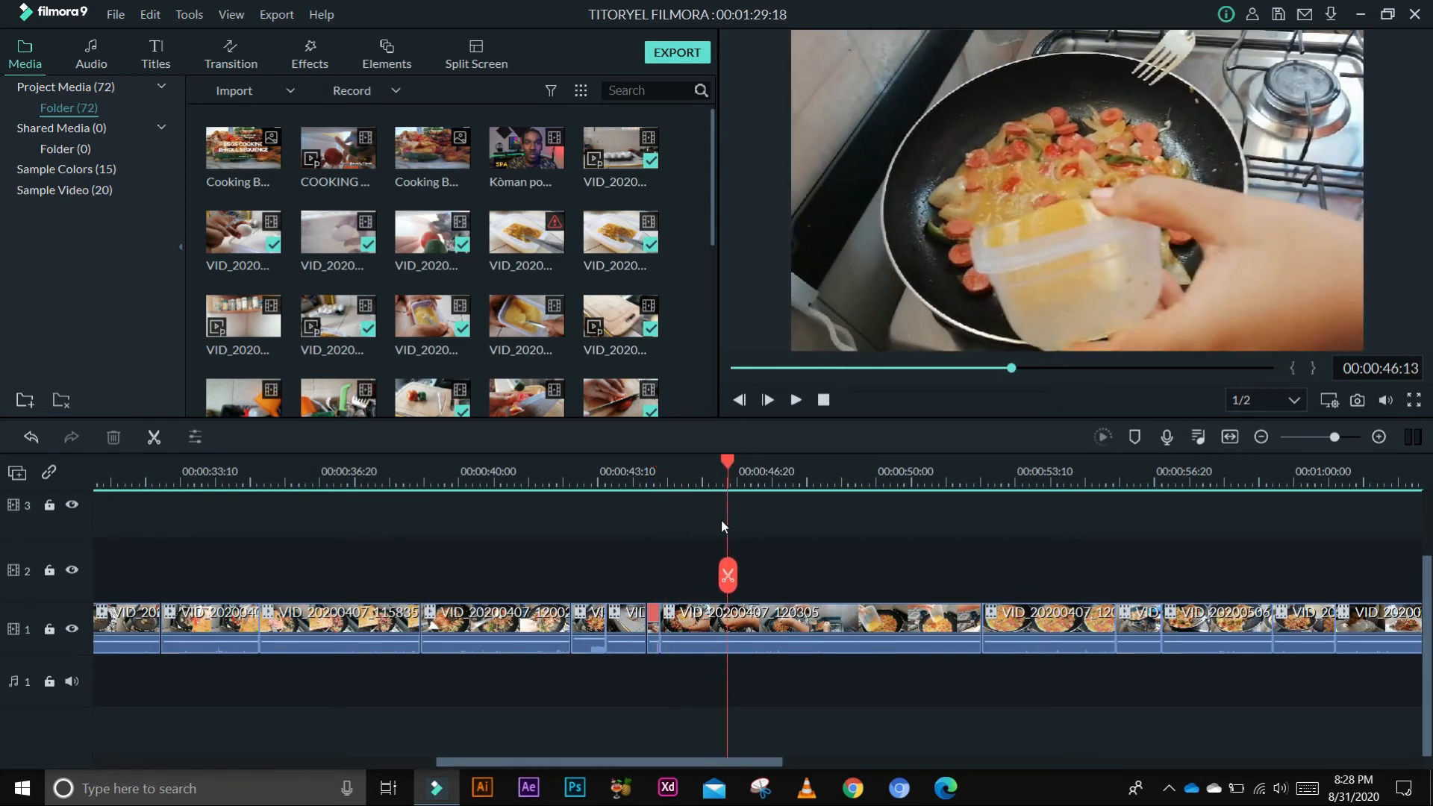
click(701, 627)
drag(660, 627, 728, 631)
click(625, 481)
key(space)
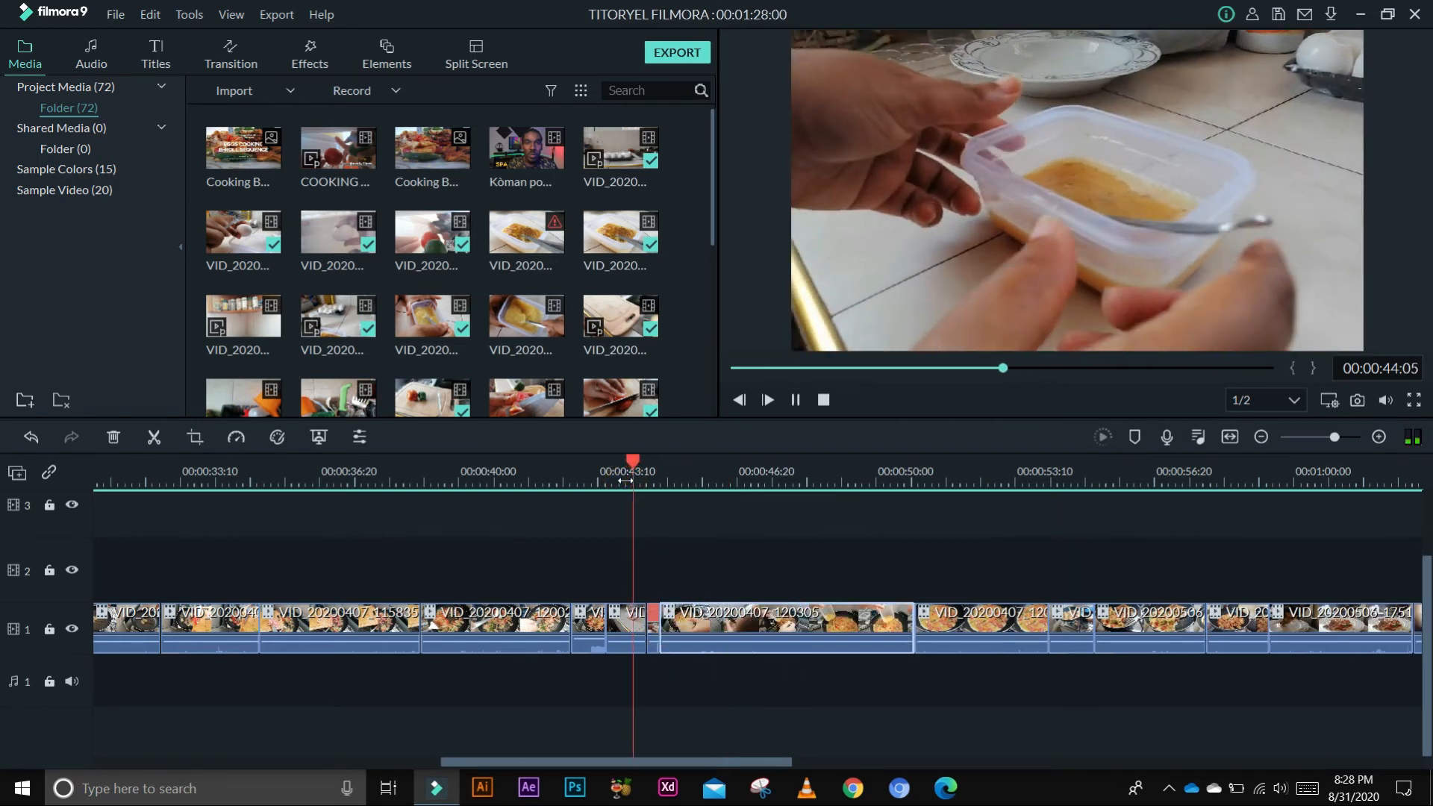
Split the egg pouring clip at 00:00:45:22 and at 00:00:47:24
key(space)
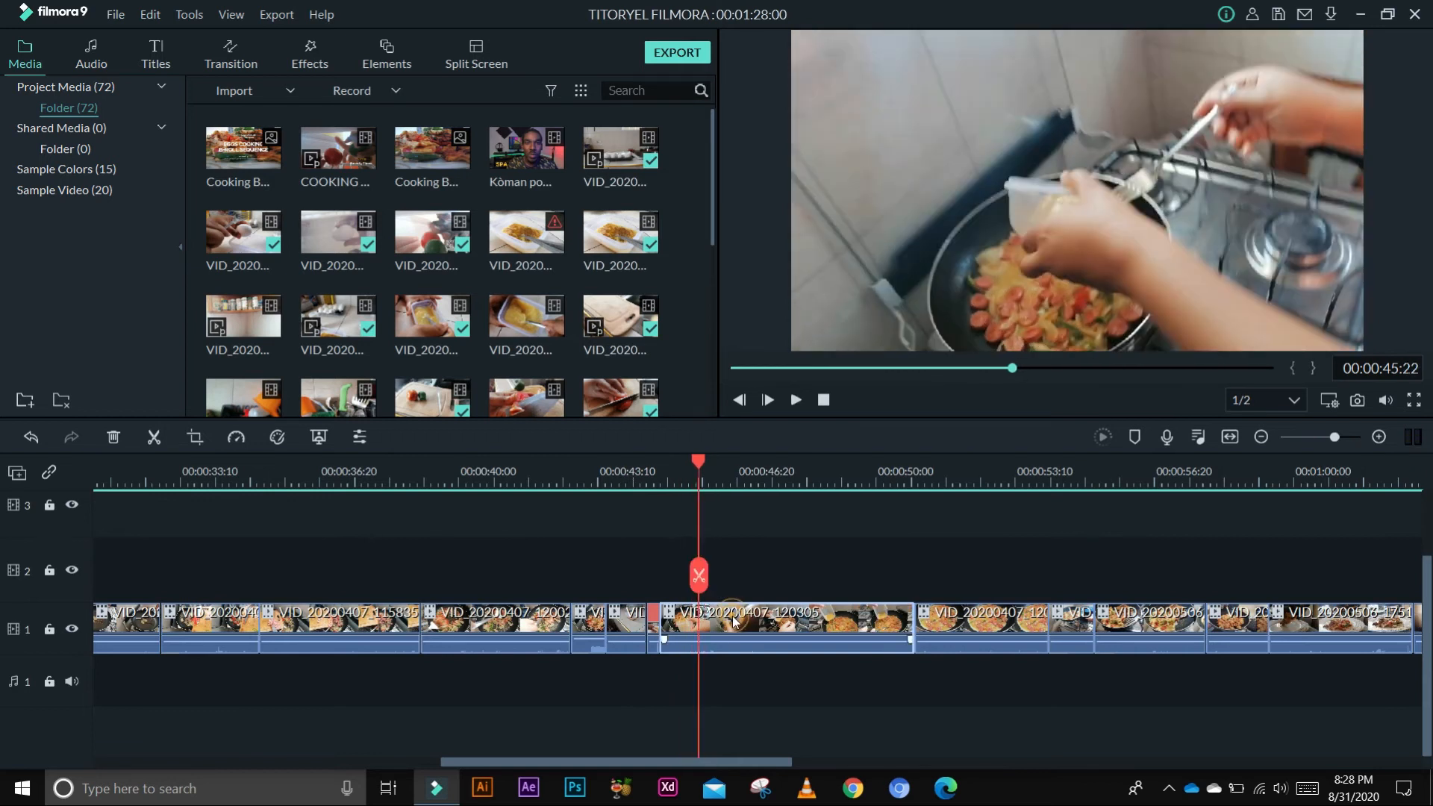
click(699, 573)
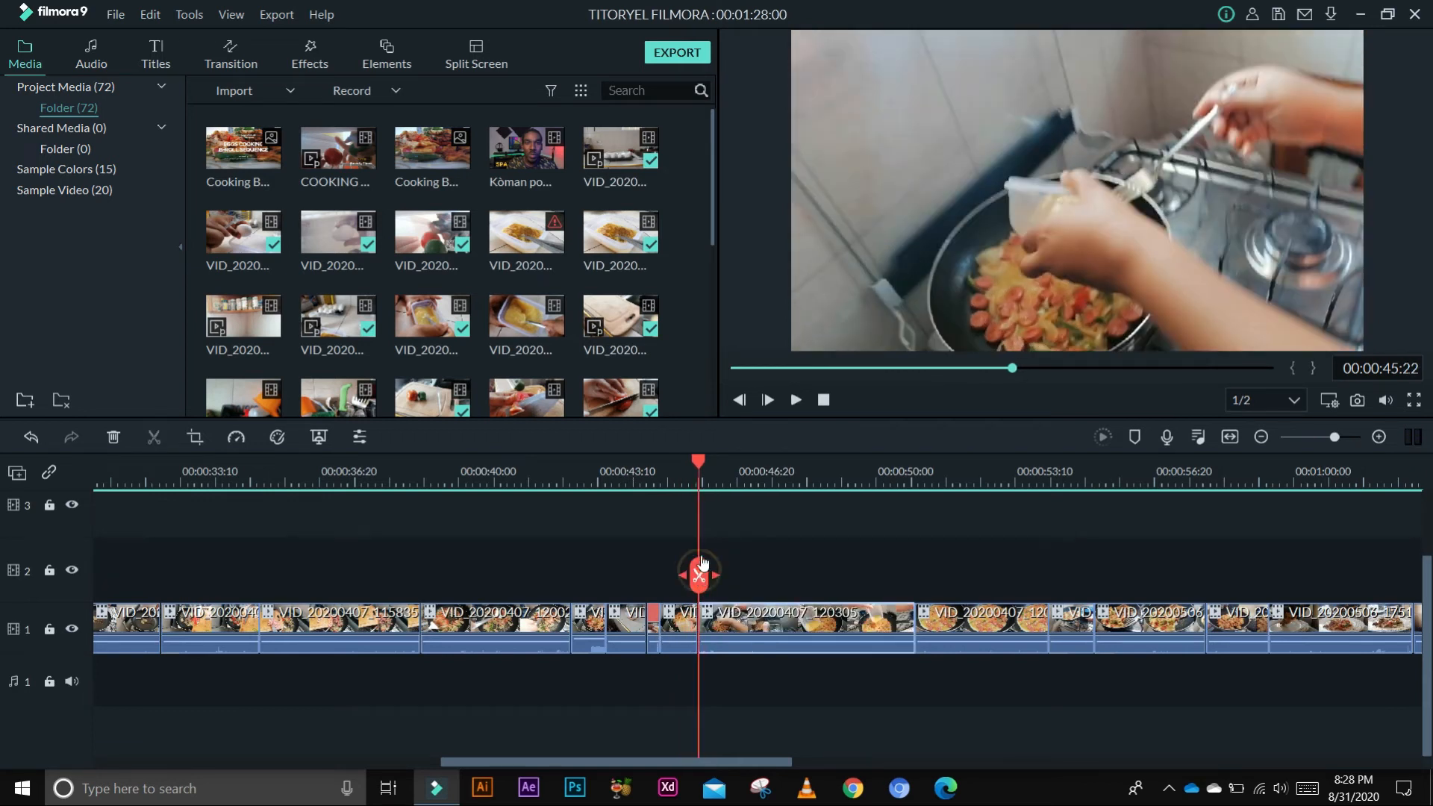
drag(699, 459, 784, 450)
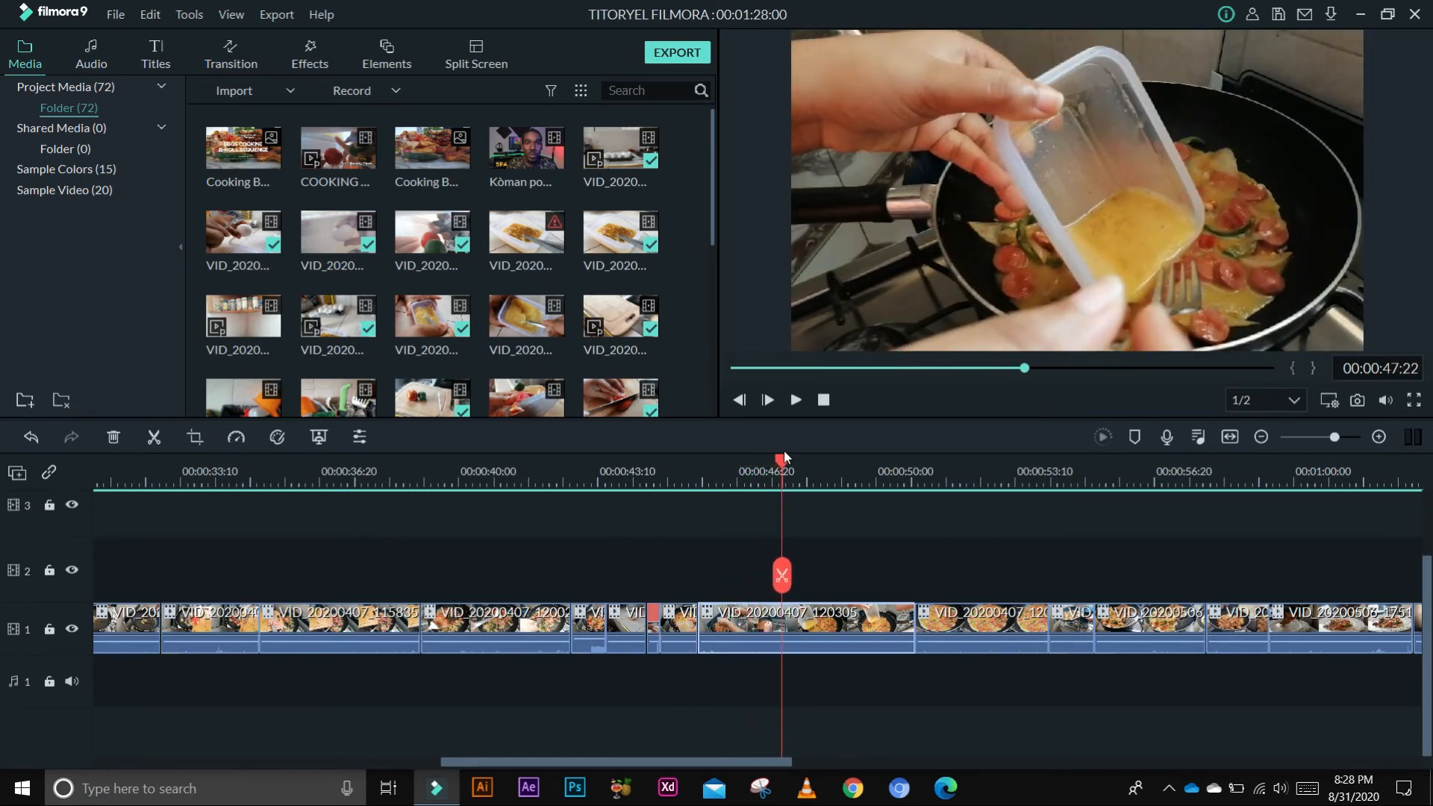
click(784, 576)
Speed up the egg pouring section between the splits to 8x and play back the following clips
click(236, 436)
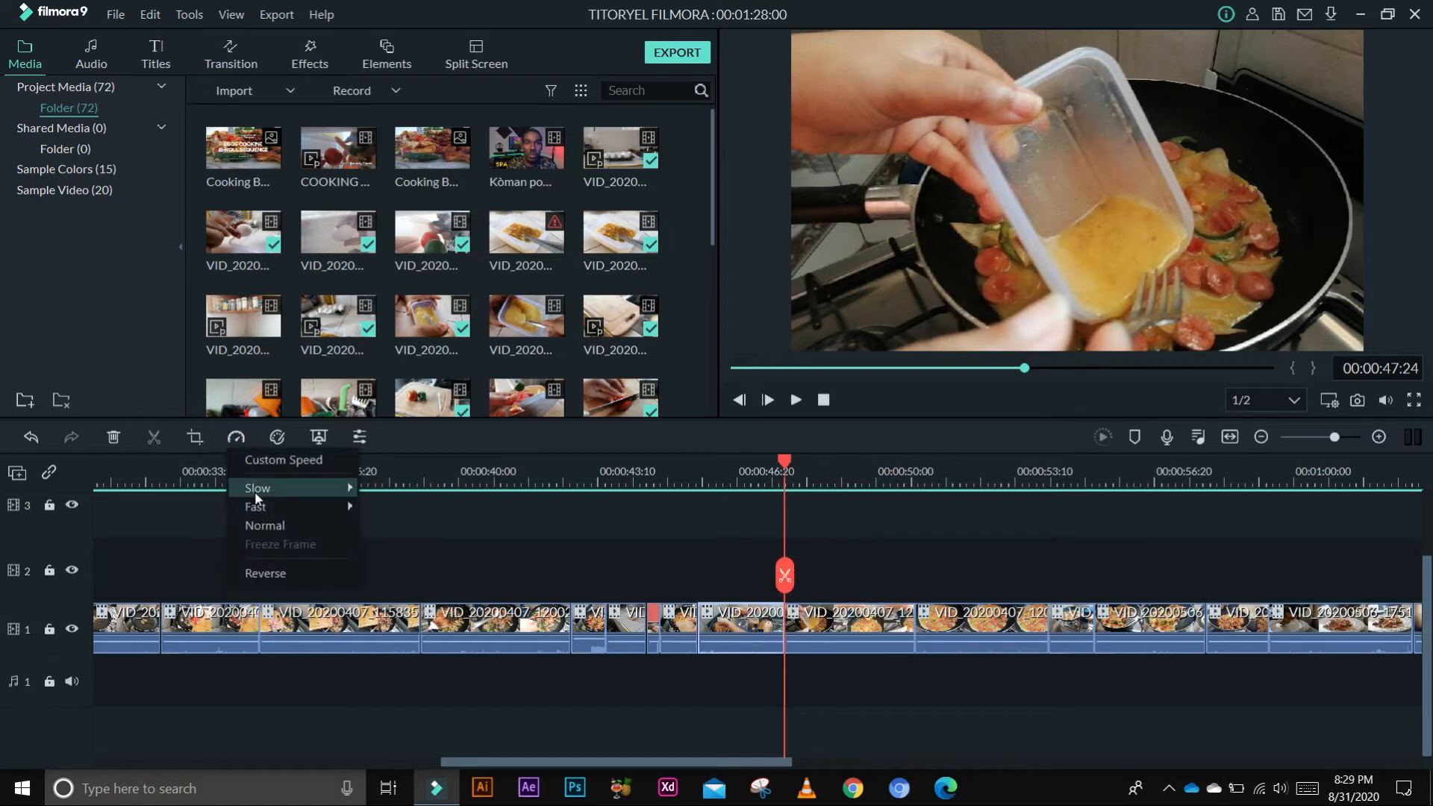
mouse_move(267, 512)
click(374, 549)
click(634, 476)
key(space)
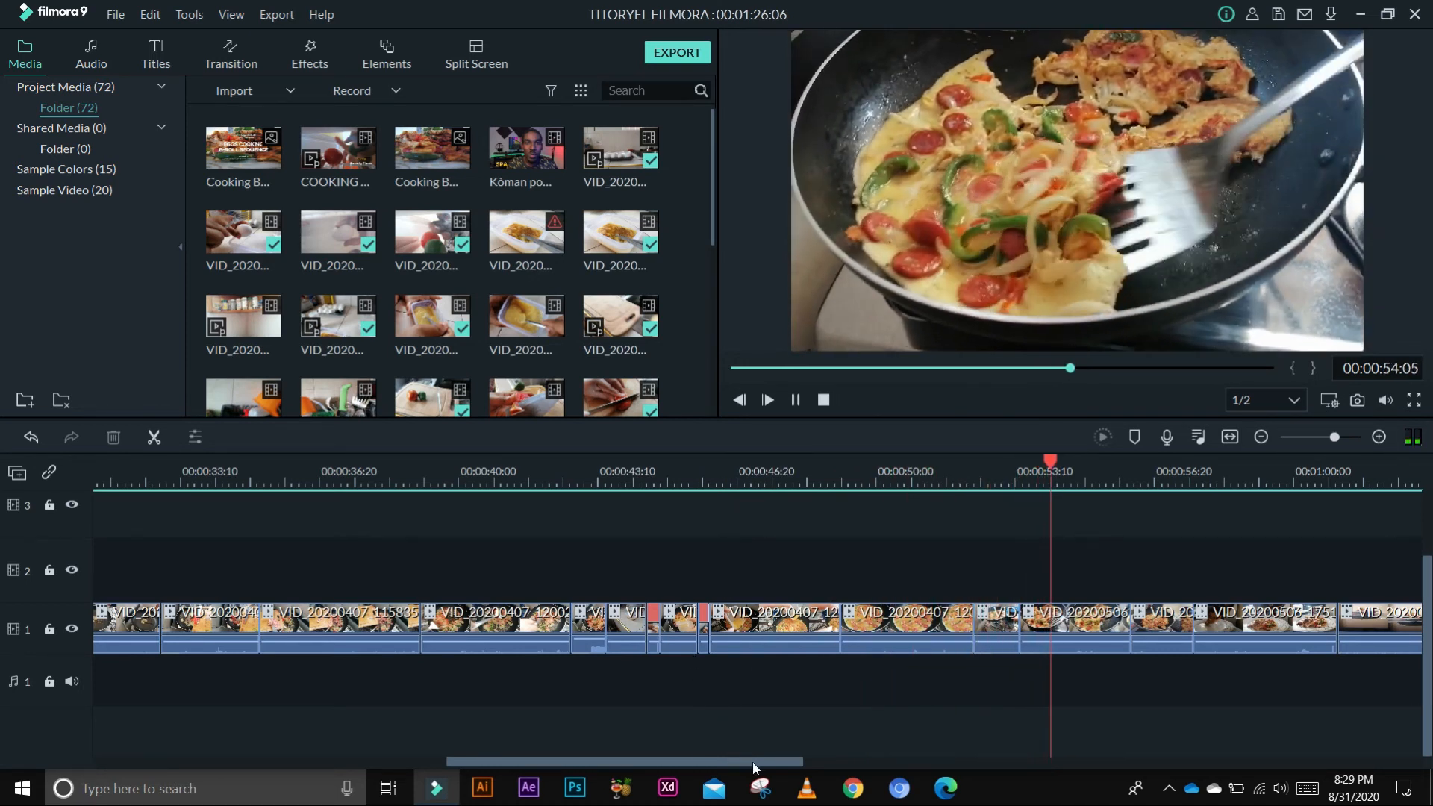
Review the cuts between the remaining clips, from the omelette frying in the pan to the plated dish shots
drag(759, 762, 862, 761)
click(776, 465)
drag(776, 464, 728, 472)
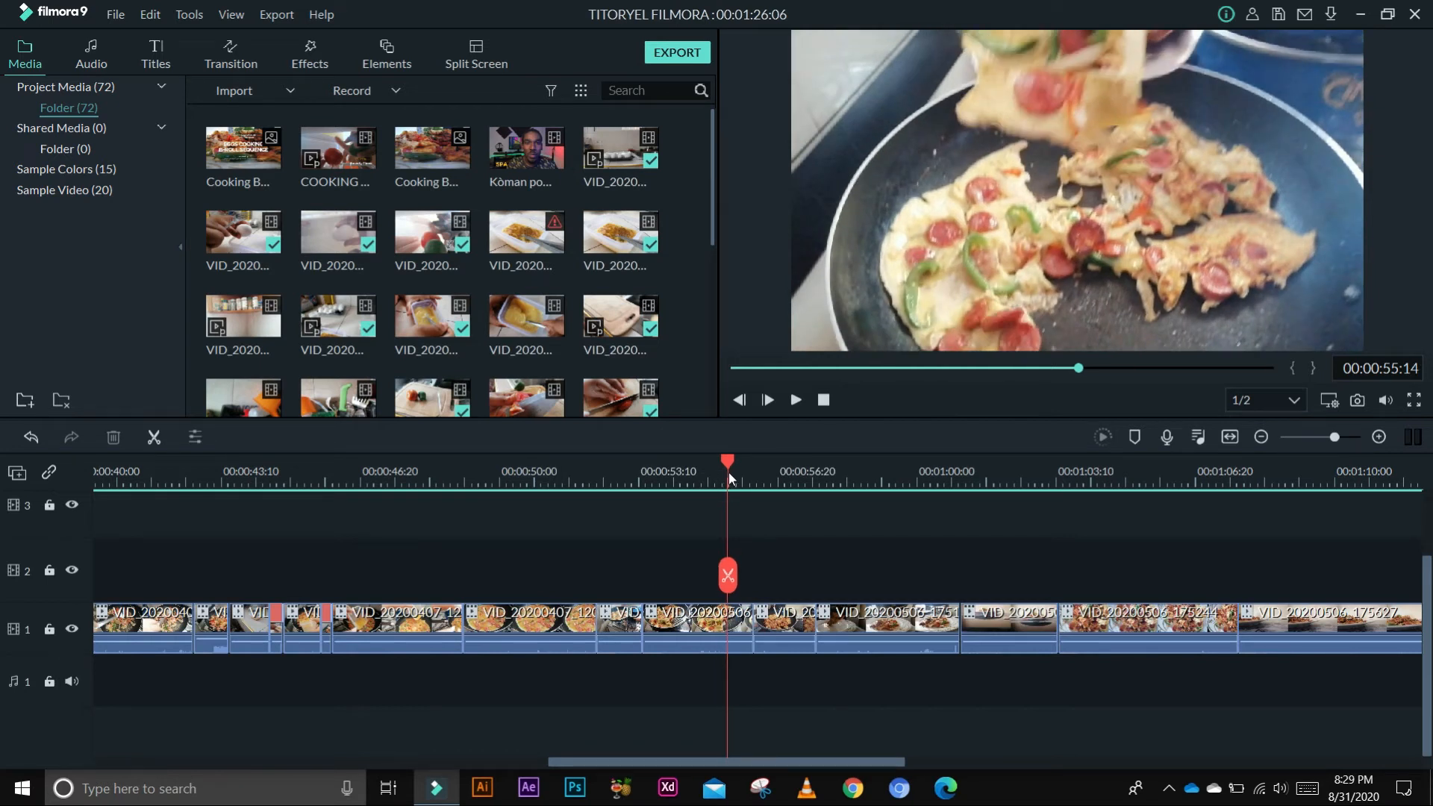
drag(728, 472, 752, 472)
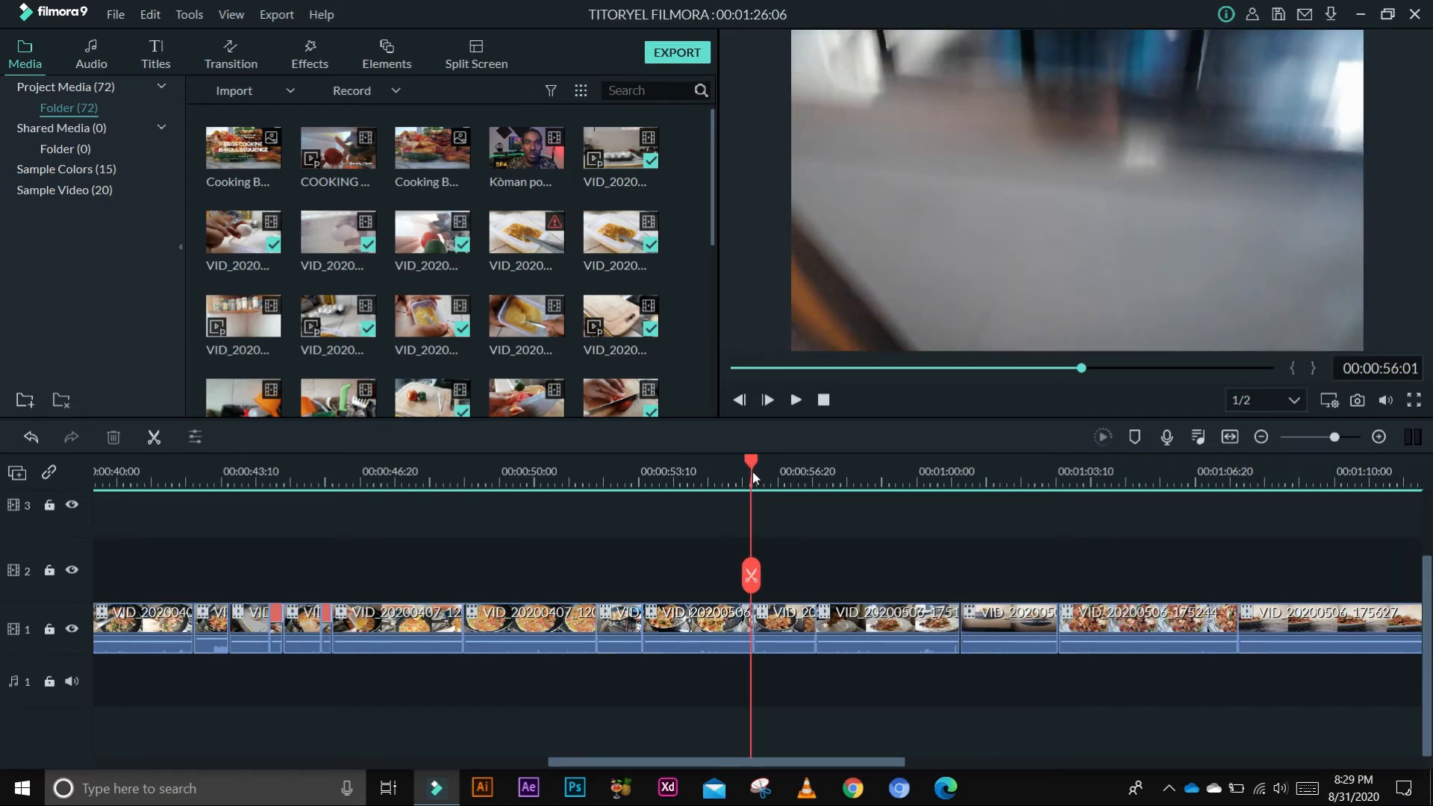
drag(752, 472, 754, 472)
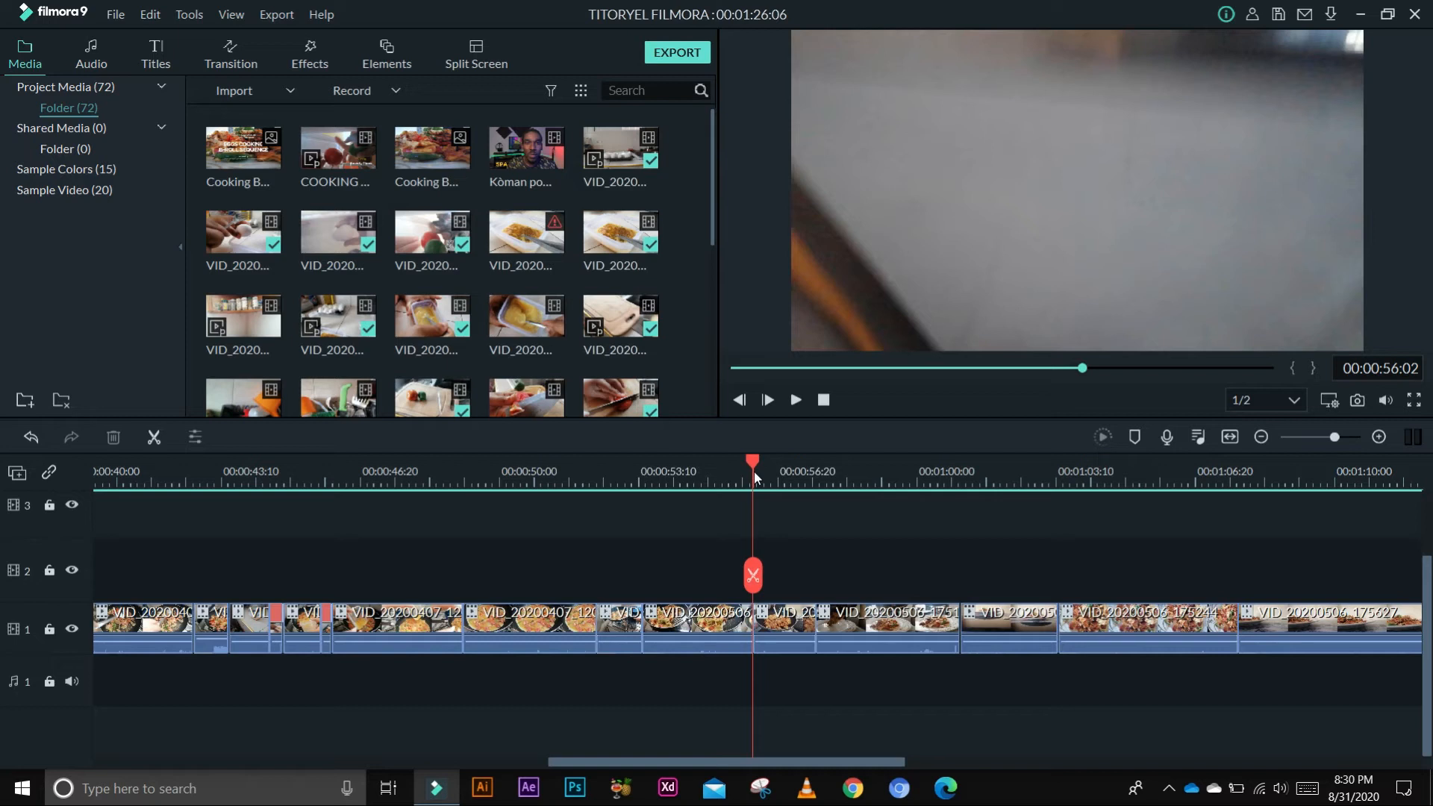
drag(753, 472, 803, 459)
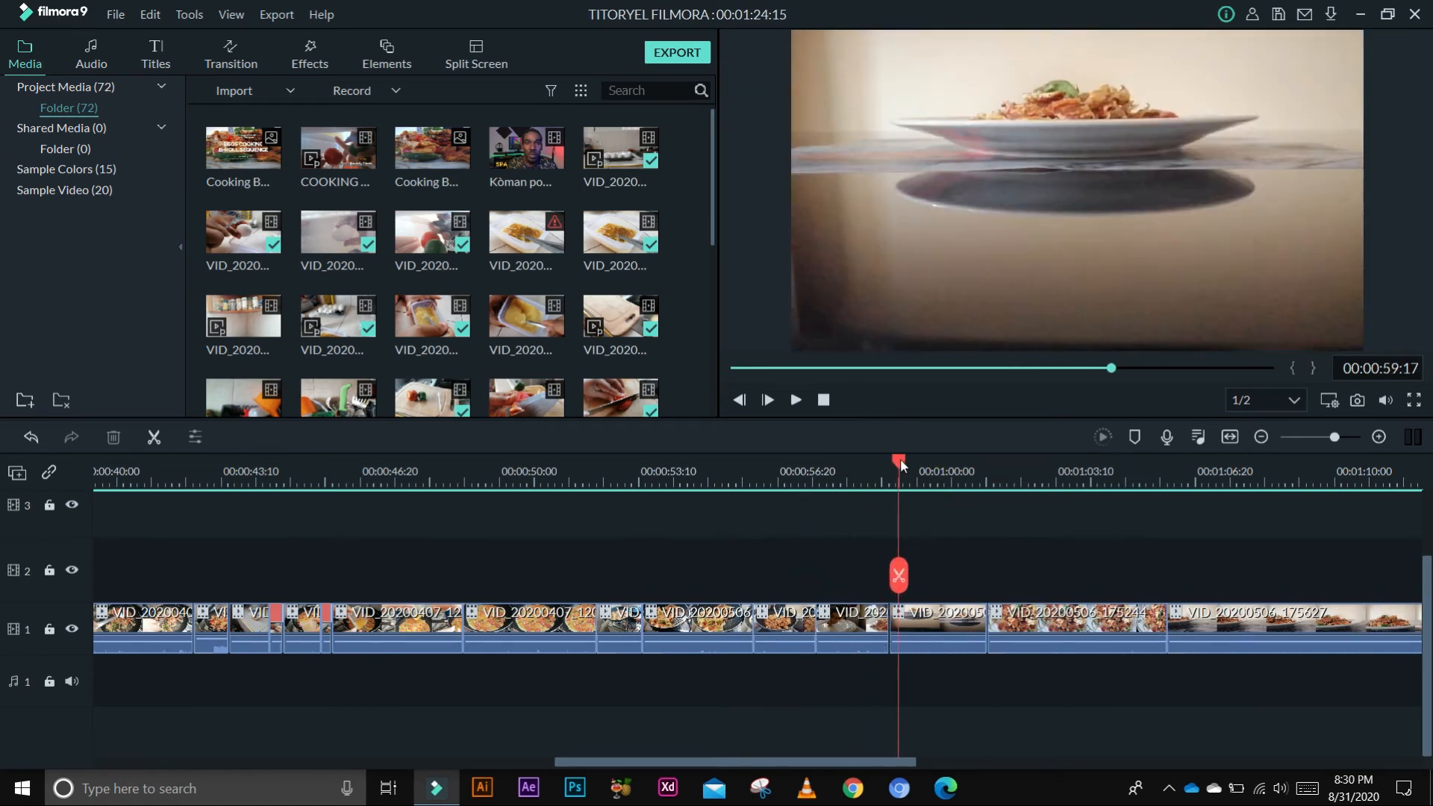
drag(902, 463, 961, 458)
key(space)
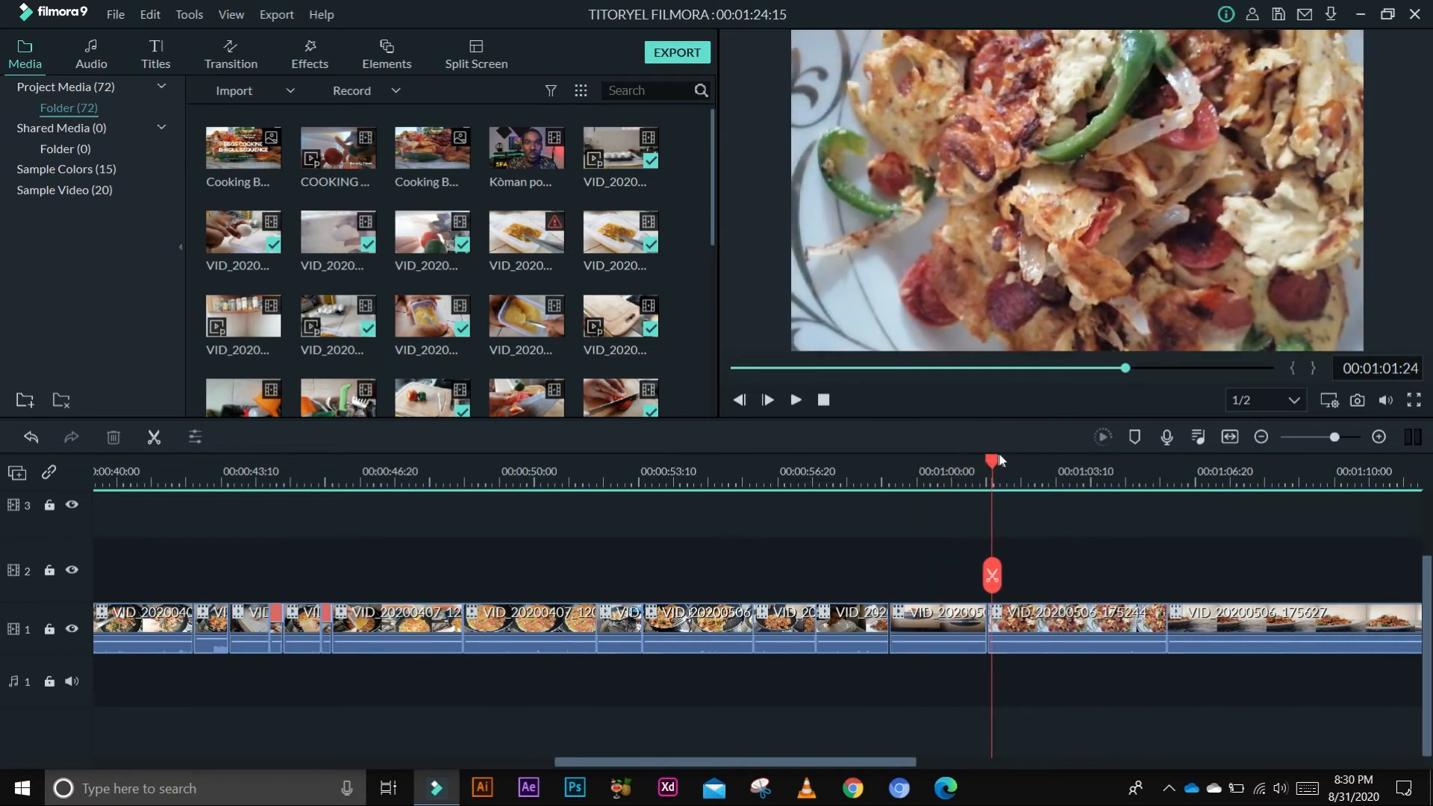
drag(910, 764, 1001, 763)
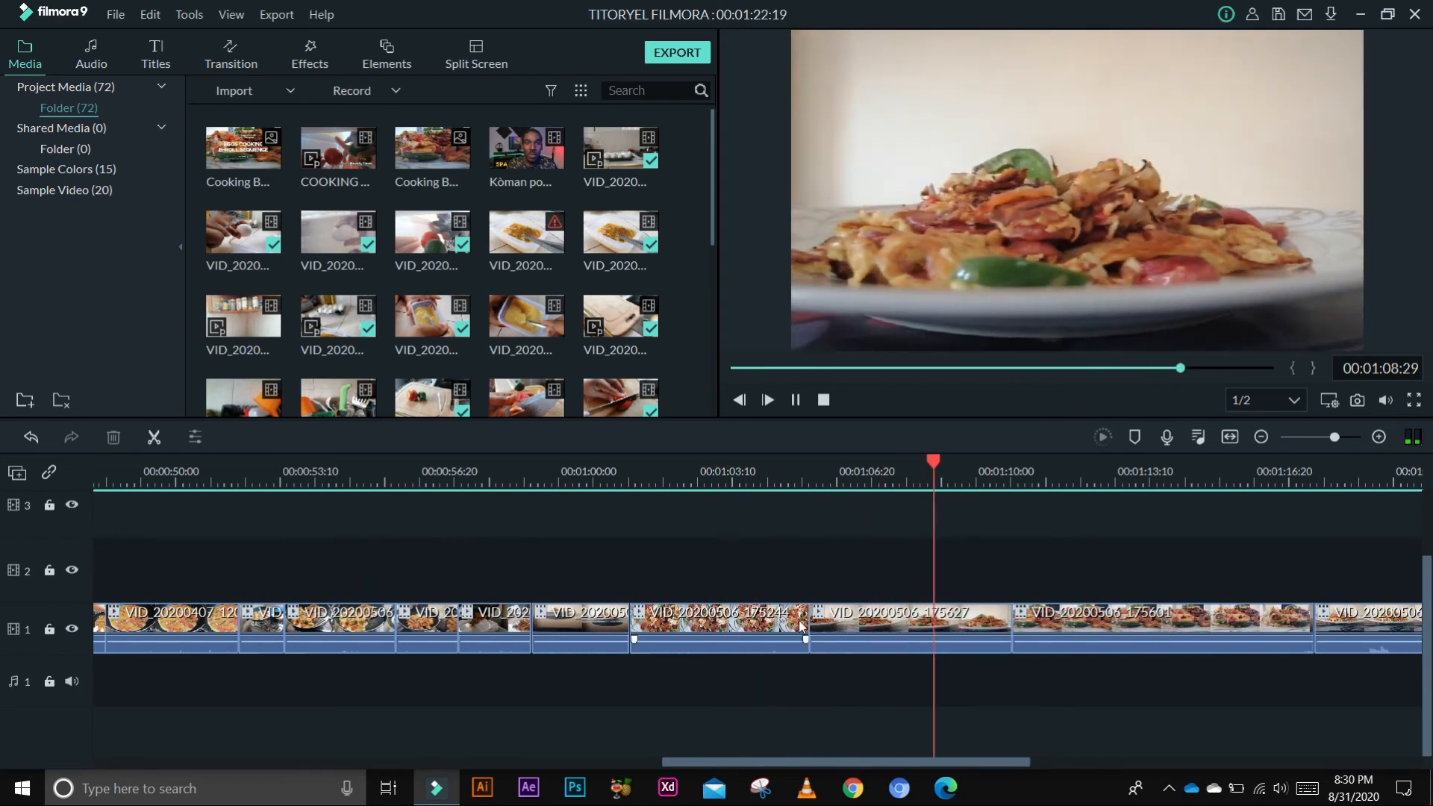
key(space)
Play the cut after plated dish clip VID_20200506_175627, split that clip at 00:01:10:13 and speed its last part up to 2x
drag(1023, 463, 972, 475)
key(space)
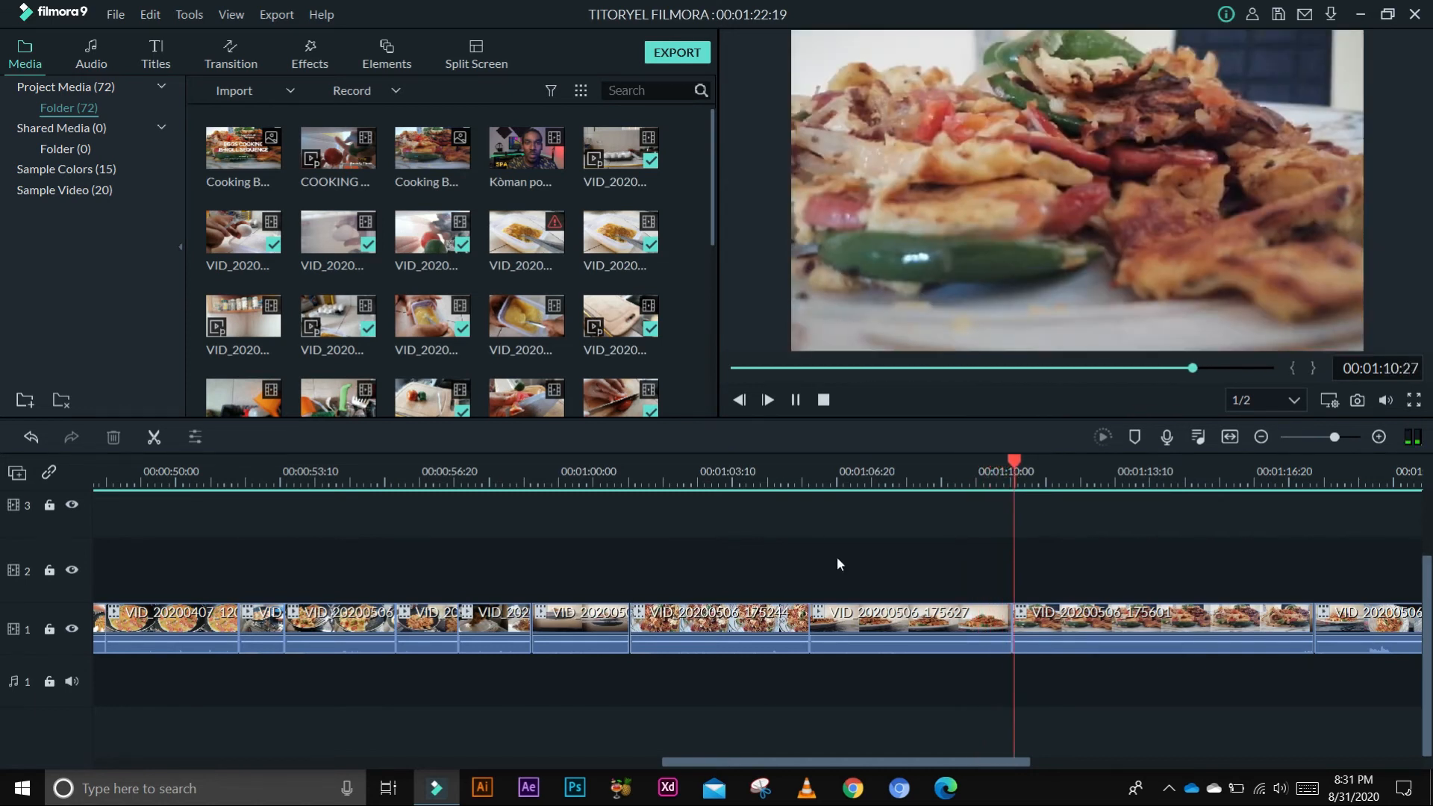
click(888, 464)
drag(890, 460, 885, 460)
click(882, 574)
click(237, 438)
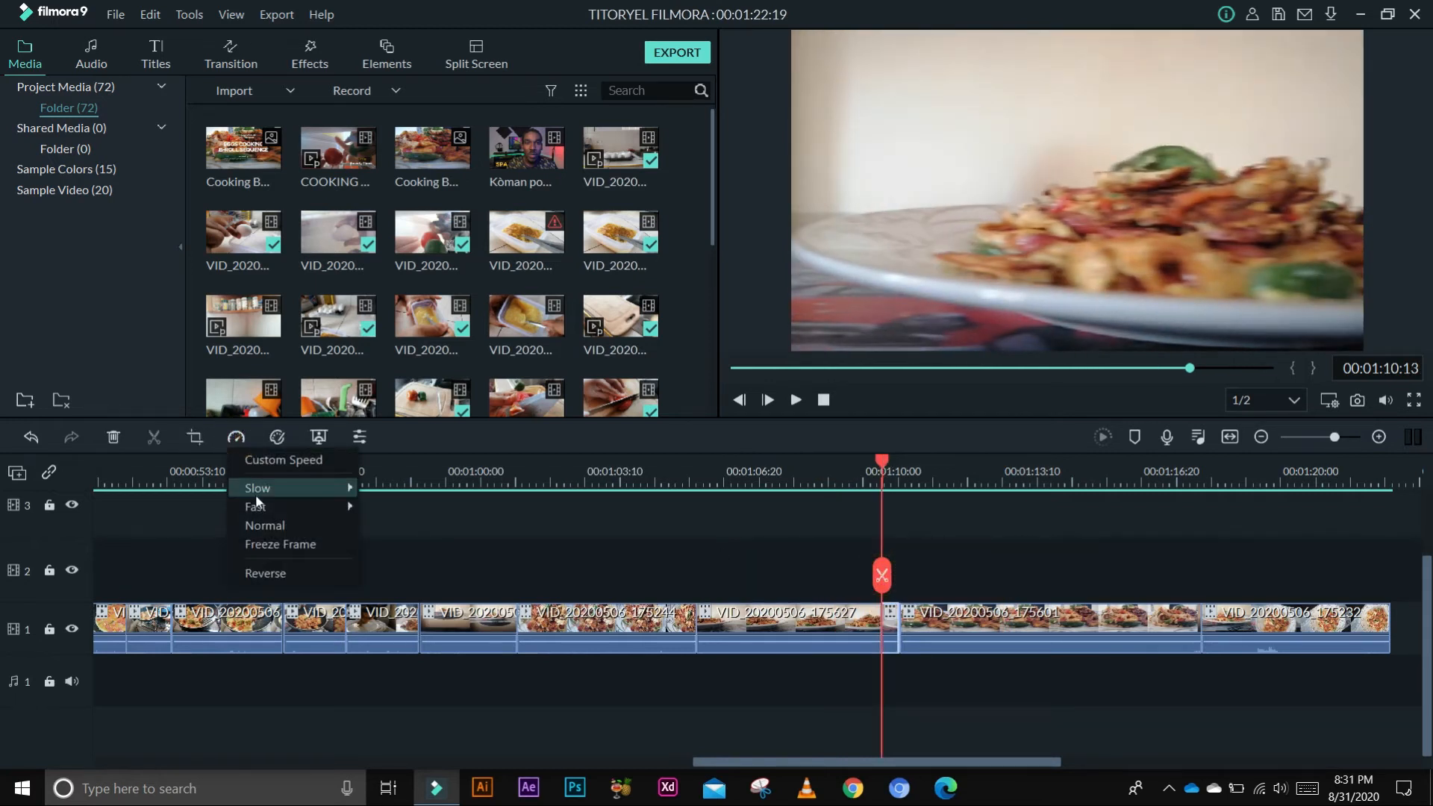
mouse_move(261, 506)
click(388, 509)
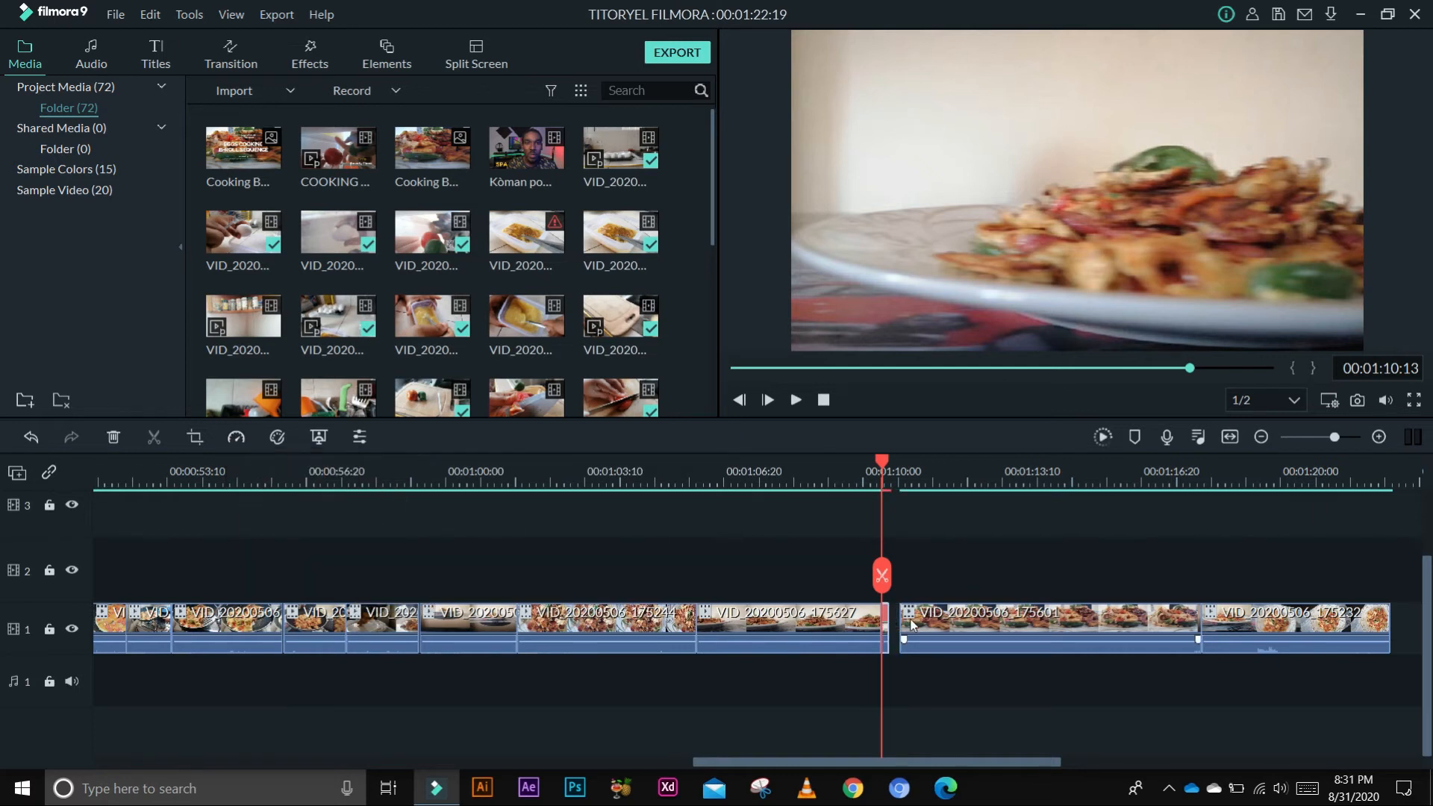
Play back the sped-up cut into clip VID_20200506_175601 and on towards that clip's end
click(831, 482)
key(space)
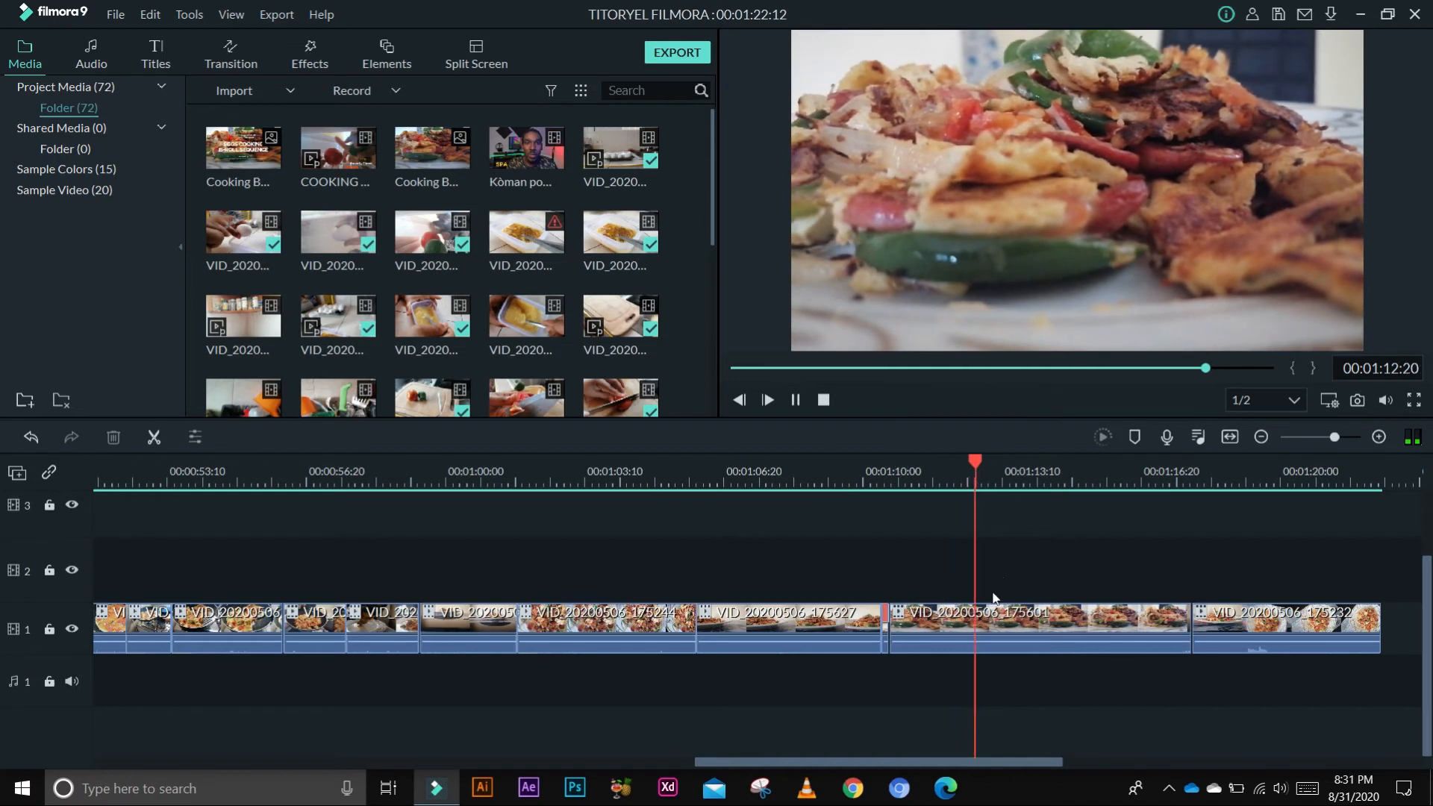
drag(1027, 761, 1116, 761)
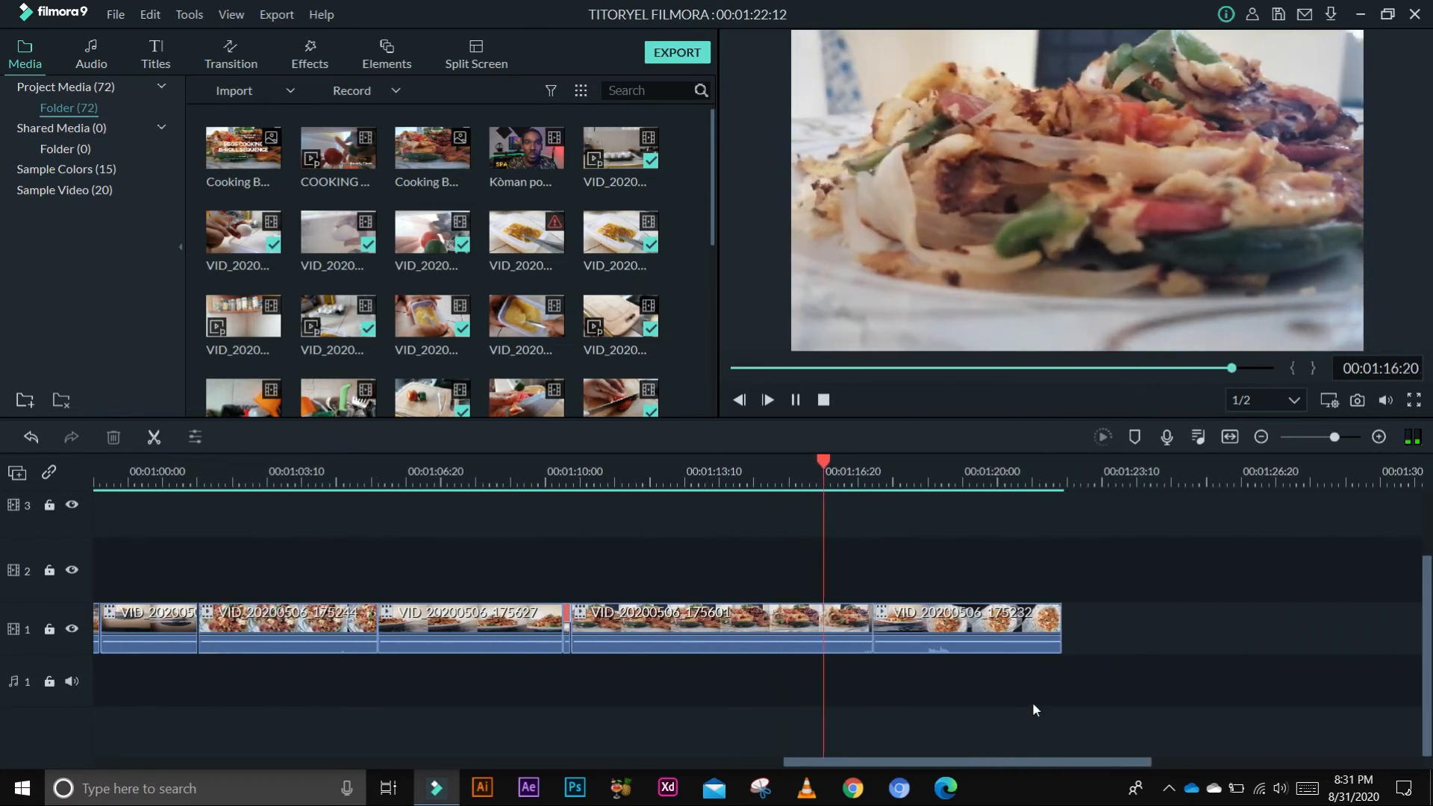
key(space)
Split plated dish clip VID_20200506_175601 at 00:01:17:09, where the camera starts its fast move near the clip's end
drag(873, 467, 773, 468)
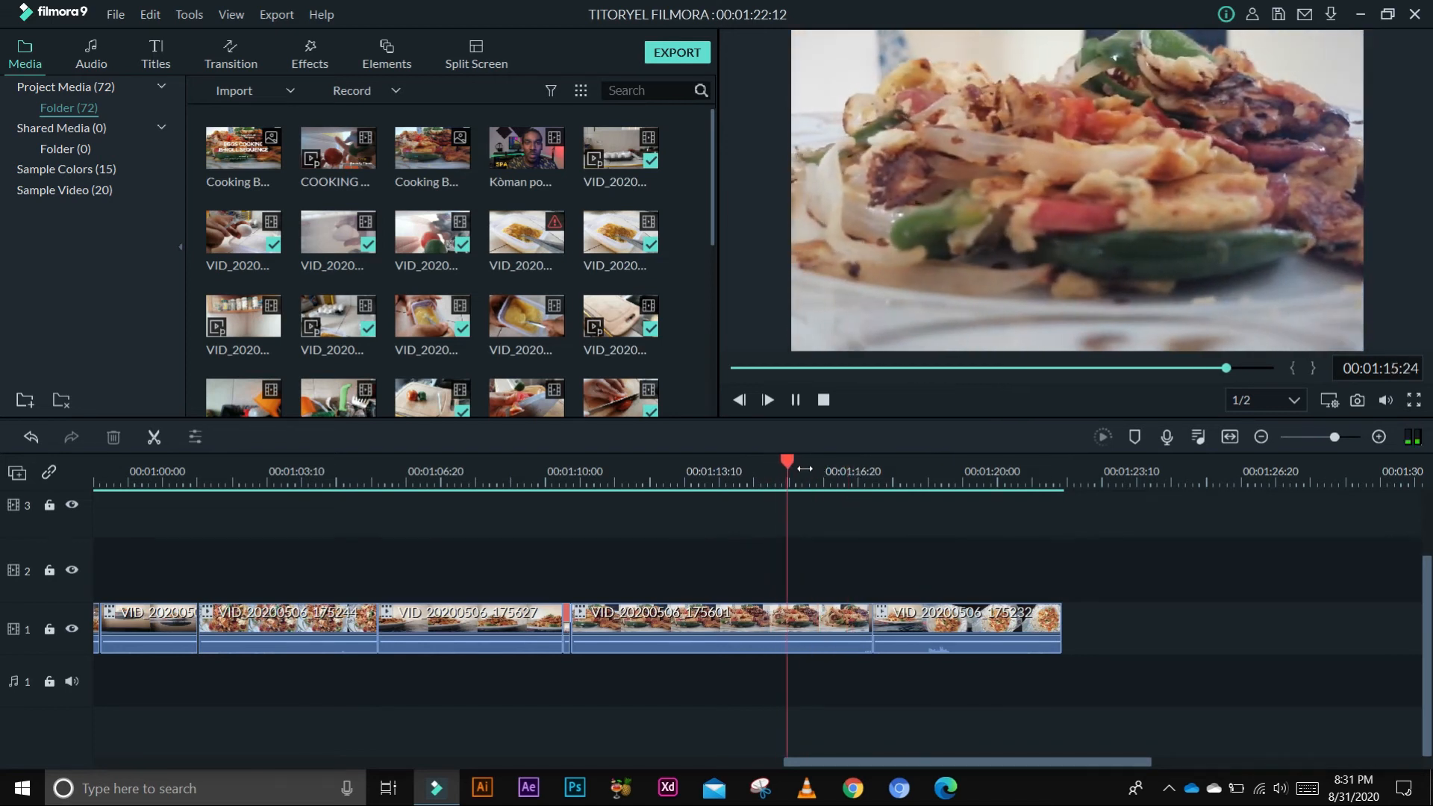
key(space)
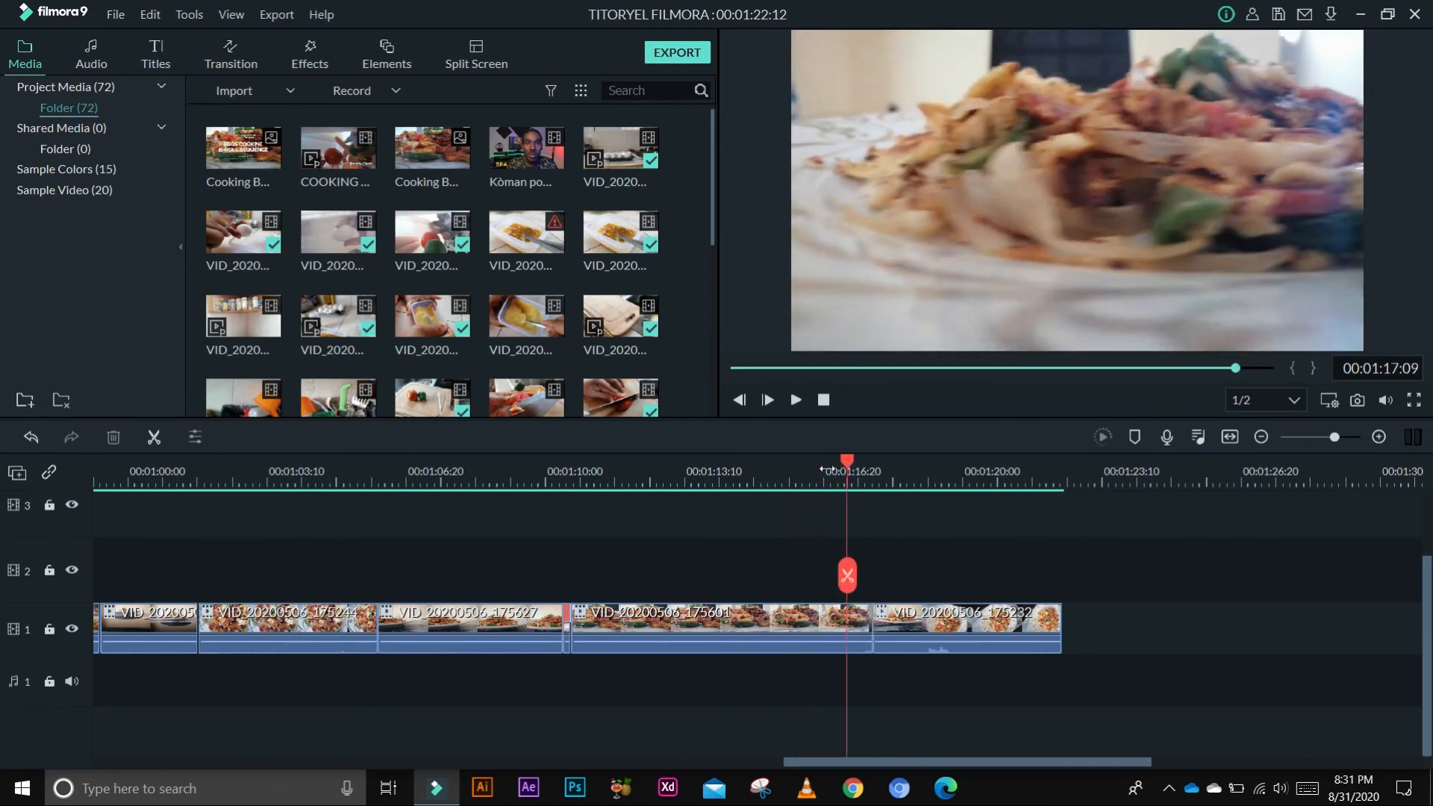
click(851, 467)
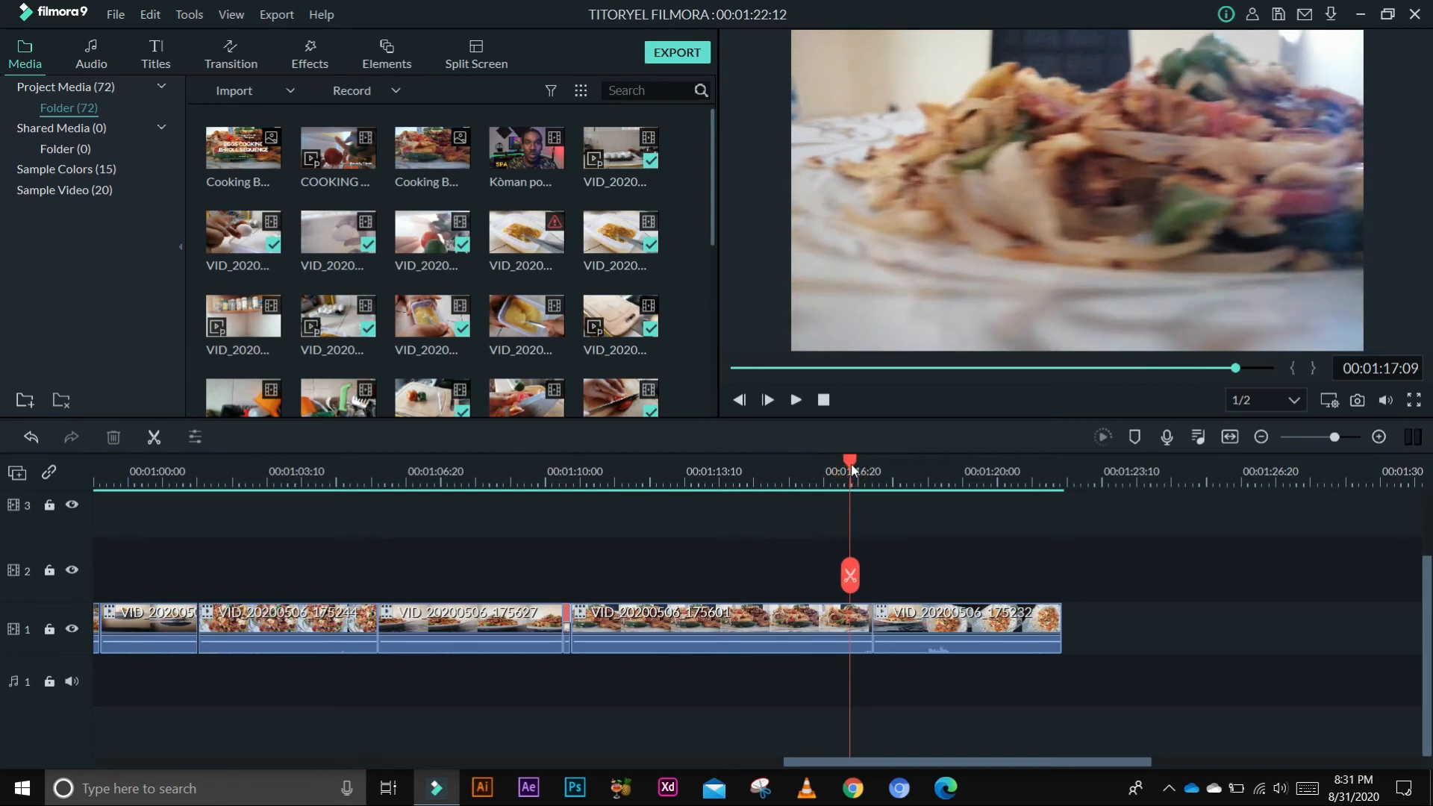
click(852, 463)
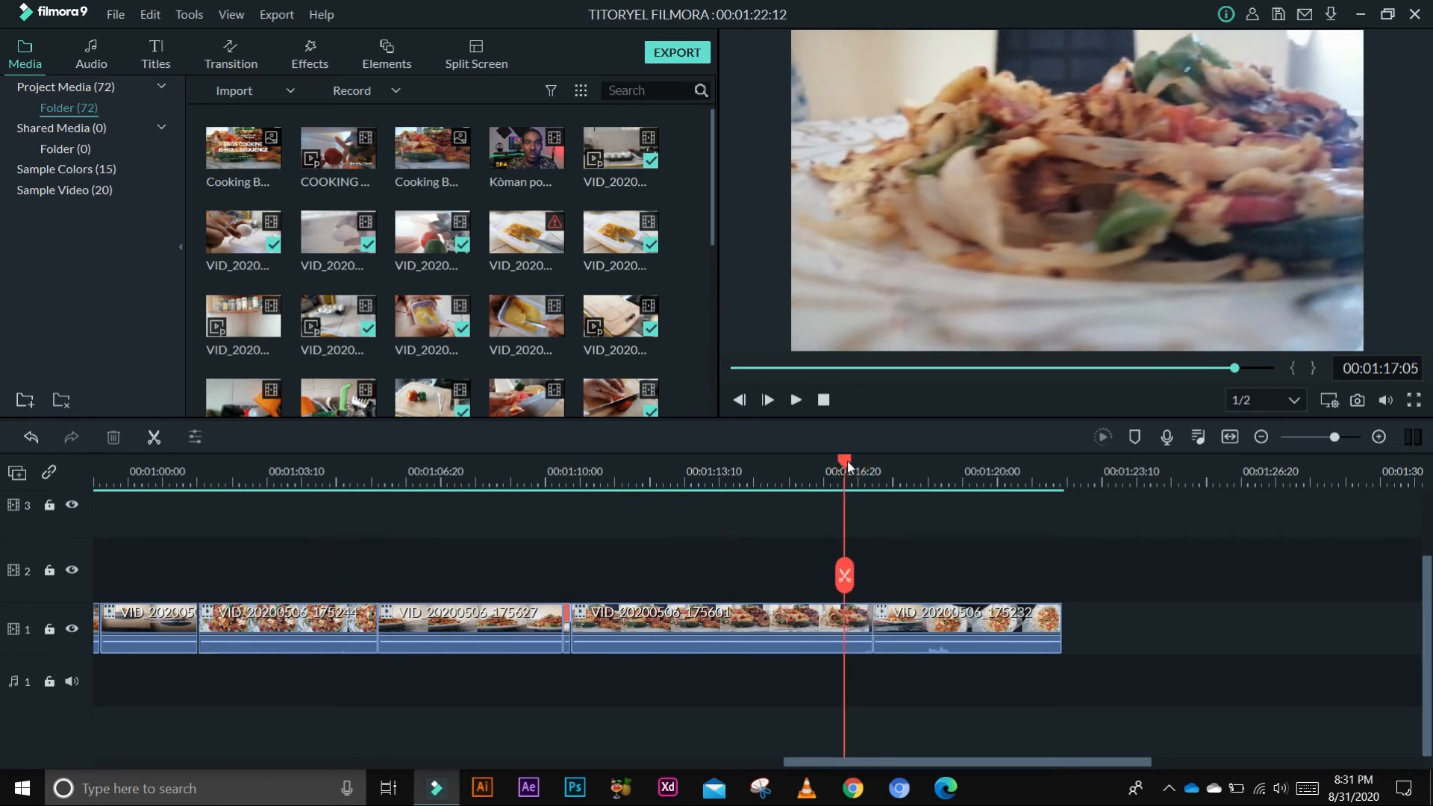
click(852, 573)
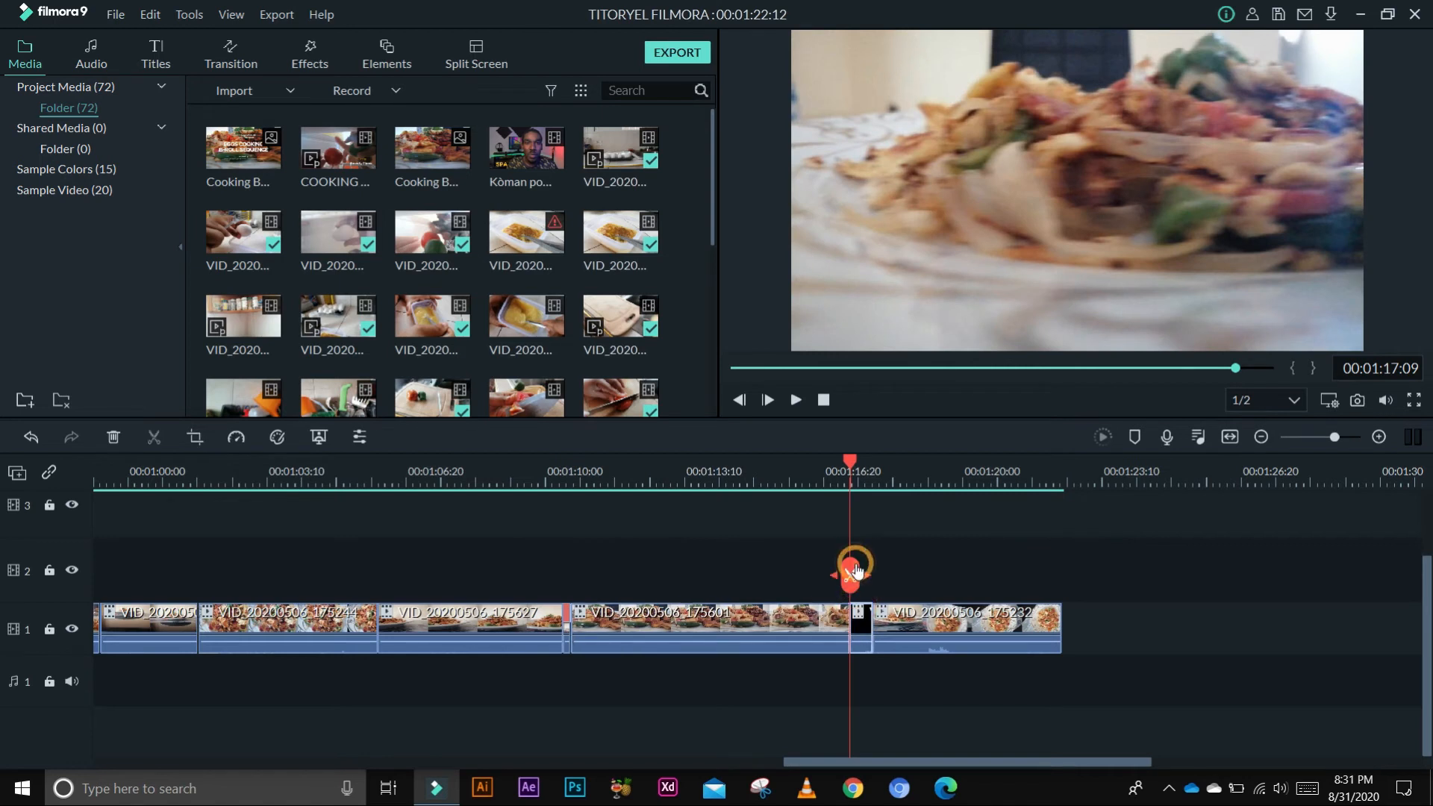
Speed the split-off last part of clip VID_20200506_175601 up to 2x and play back the cut into VID_20200506_175232
click(233, 438)
mouse_move(271, 503)
click(374, 507)
key(space)
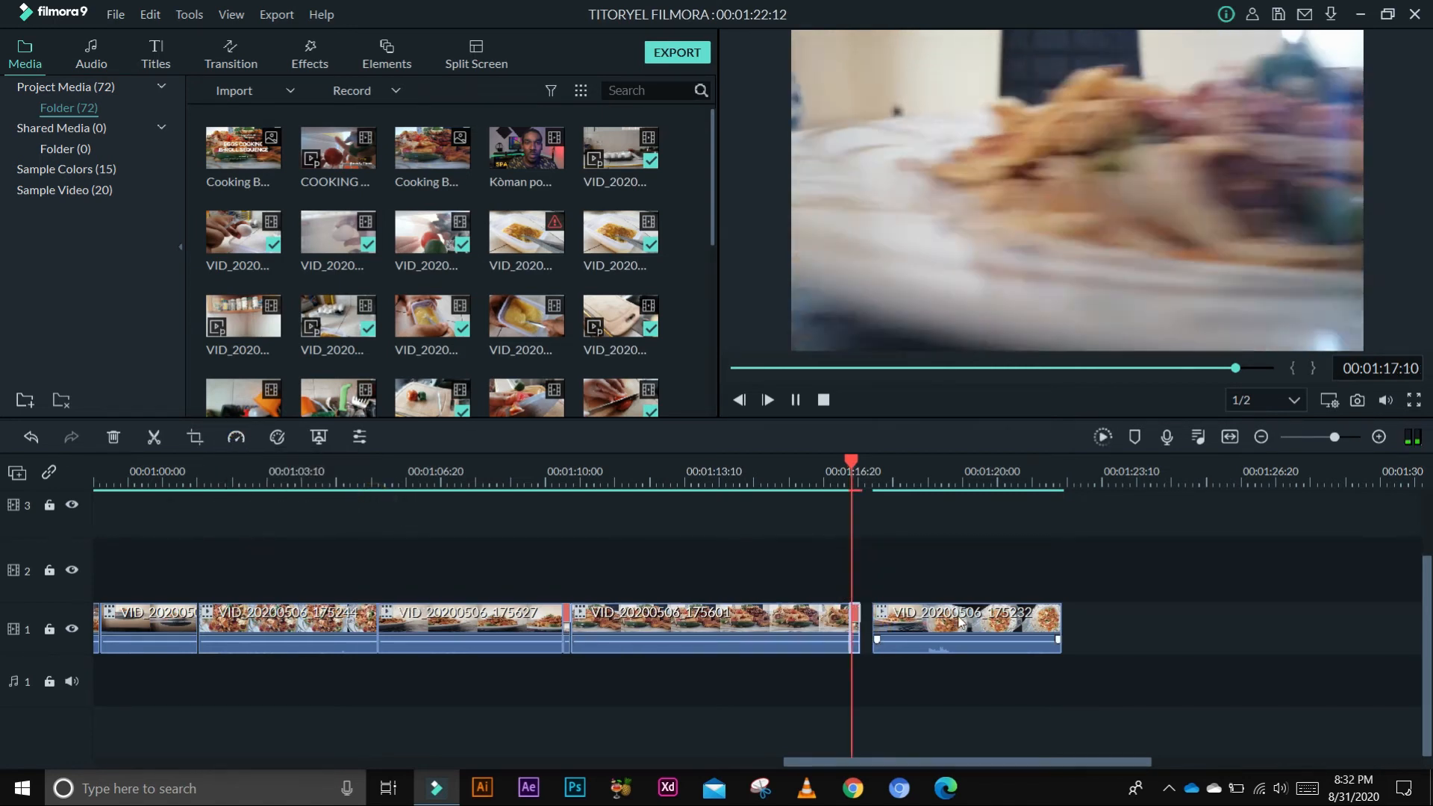
click(319, 479)
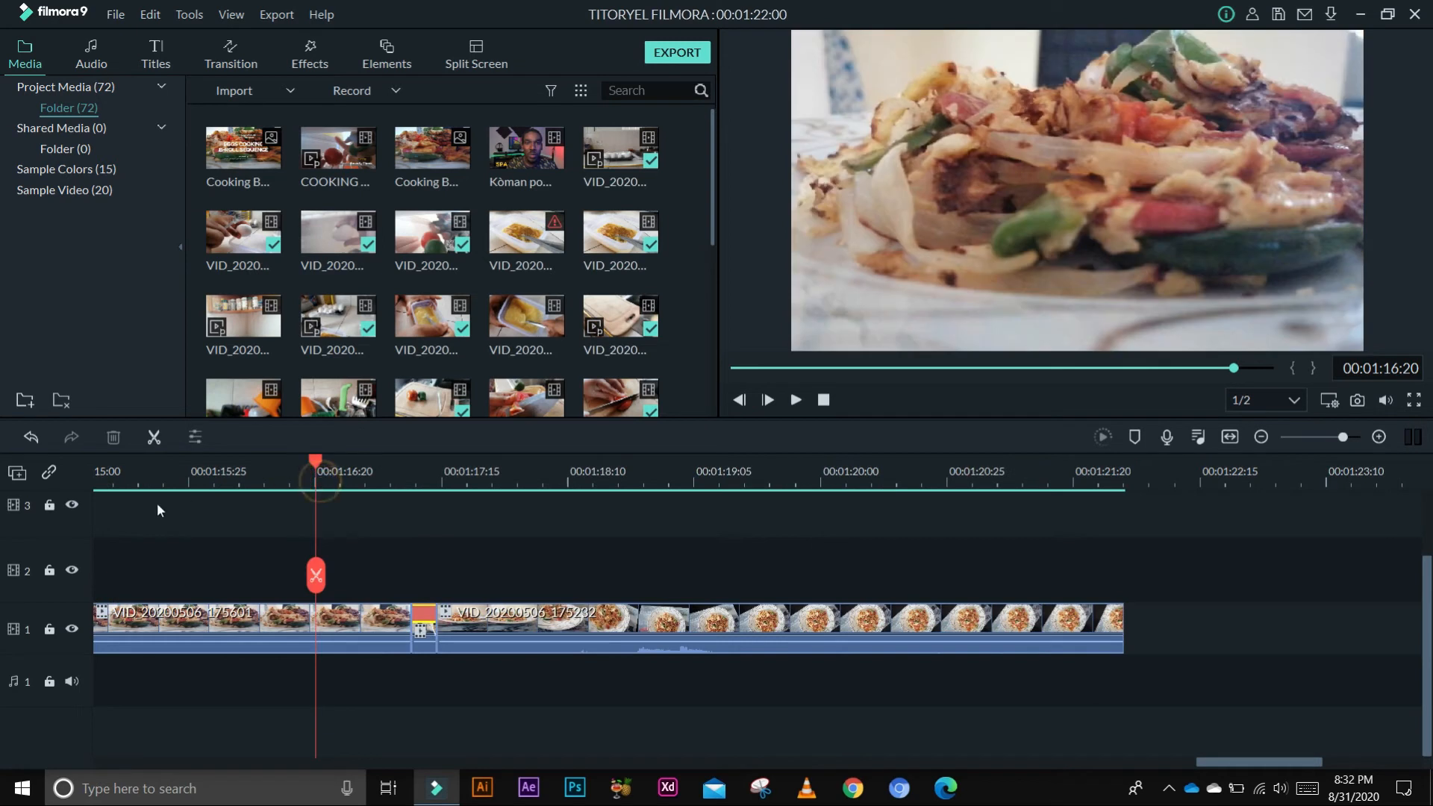
key(space)
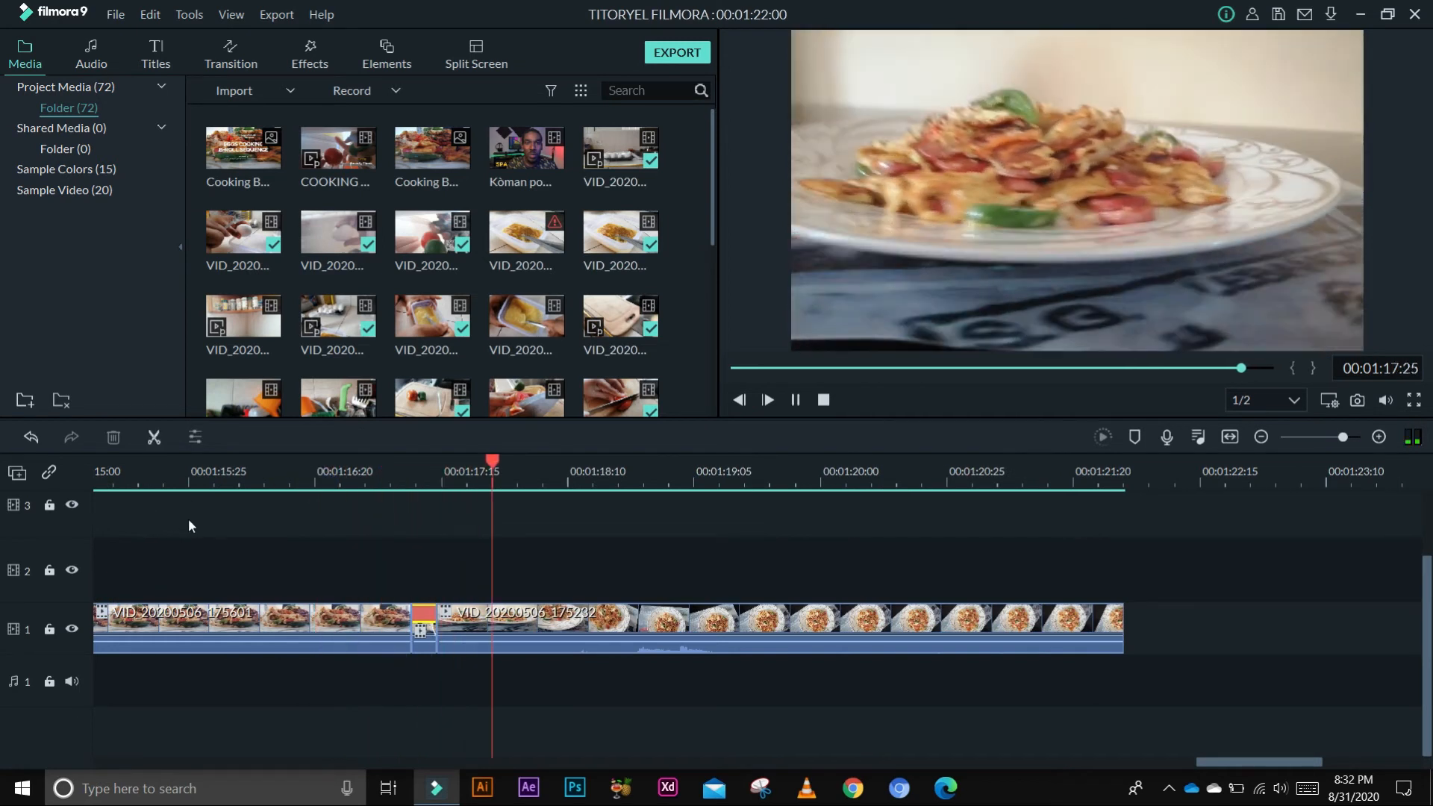
key(space)
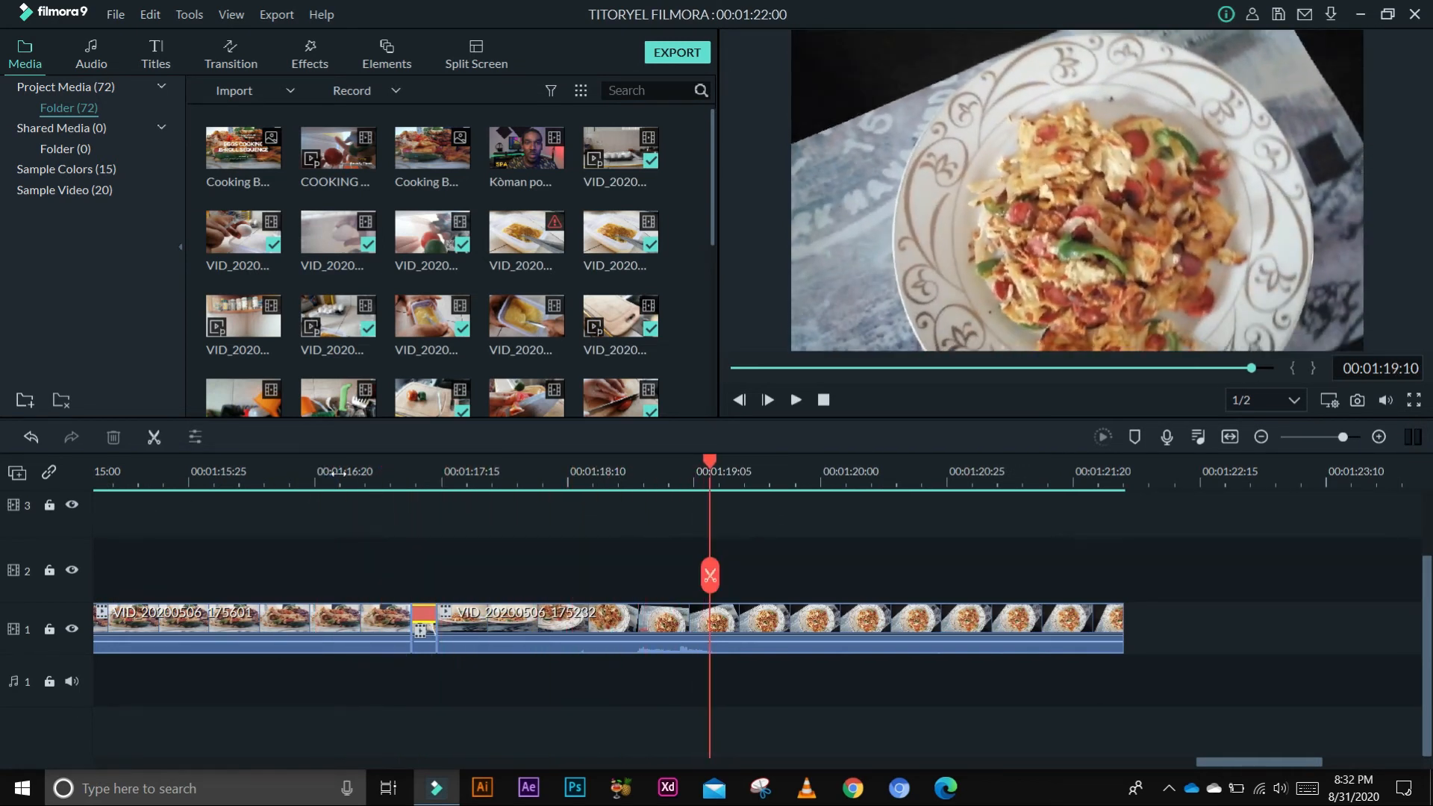
click(293, 482)
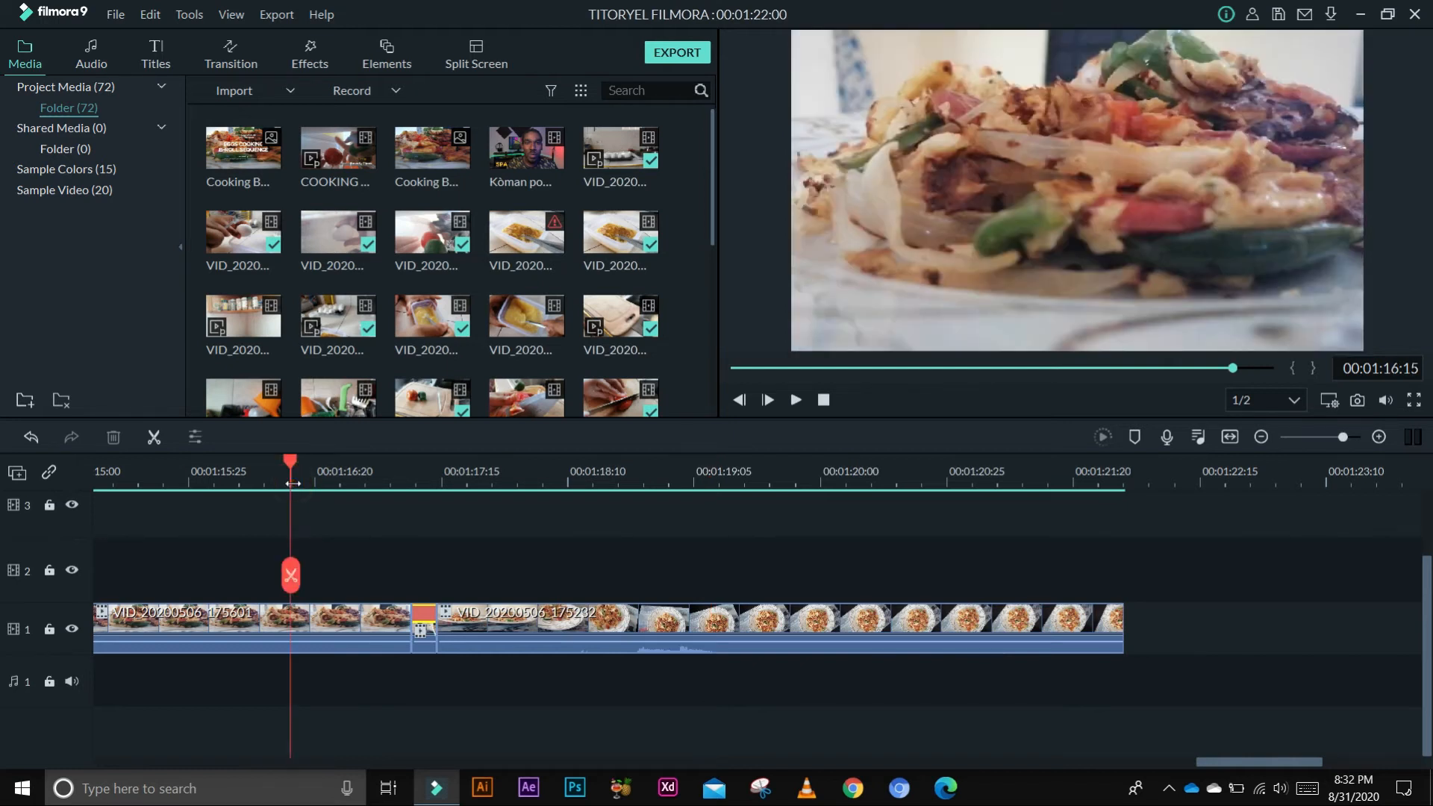
Trim about 7 frames off the start of the final clip, VID_20200506_175232
double_click(364, 621)
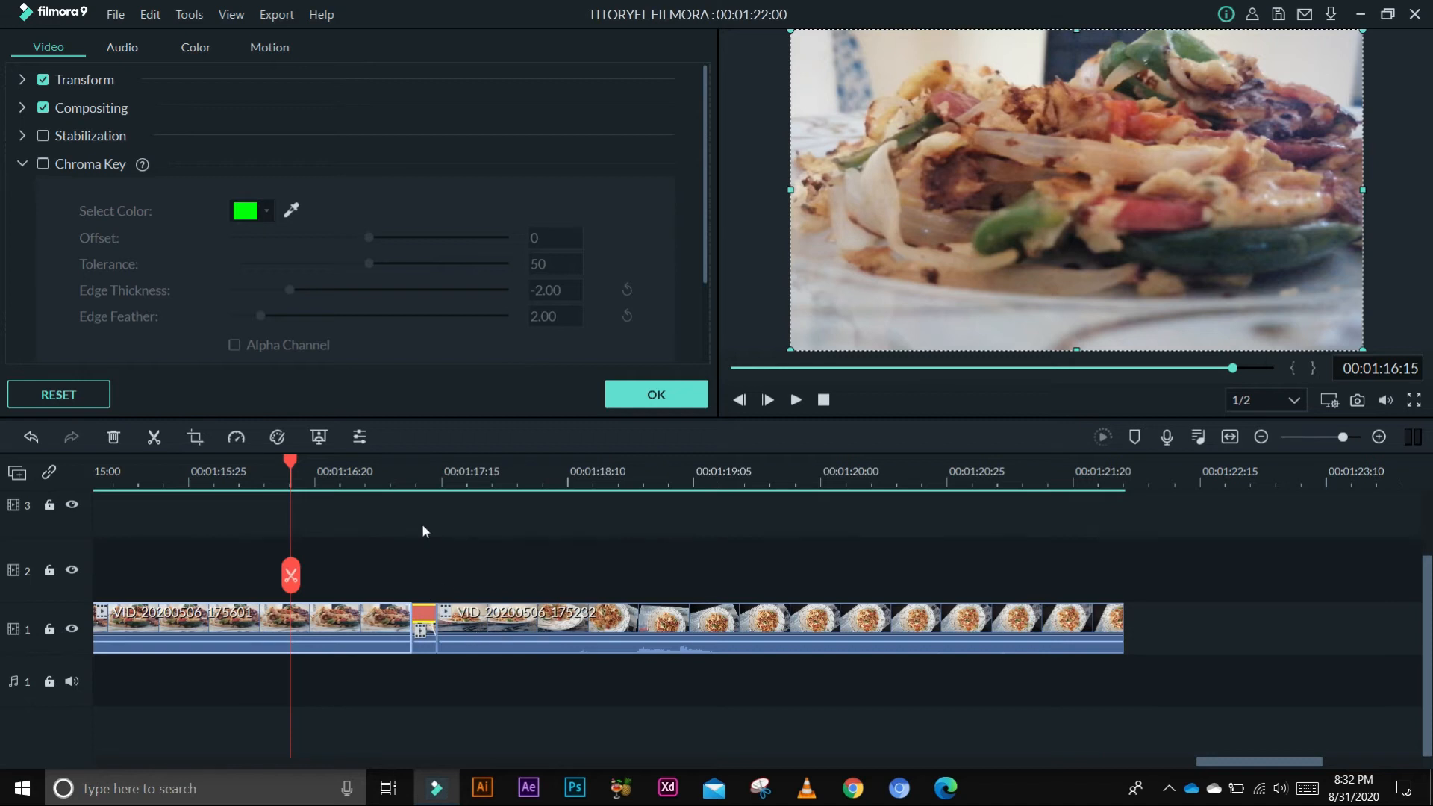
drag(541, 550, 561, 691)
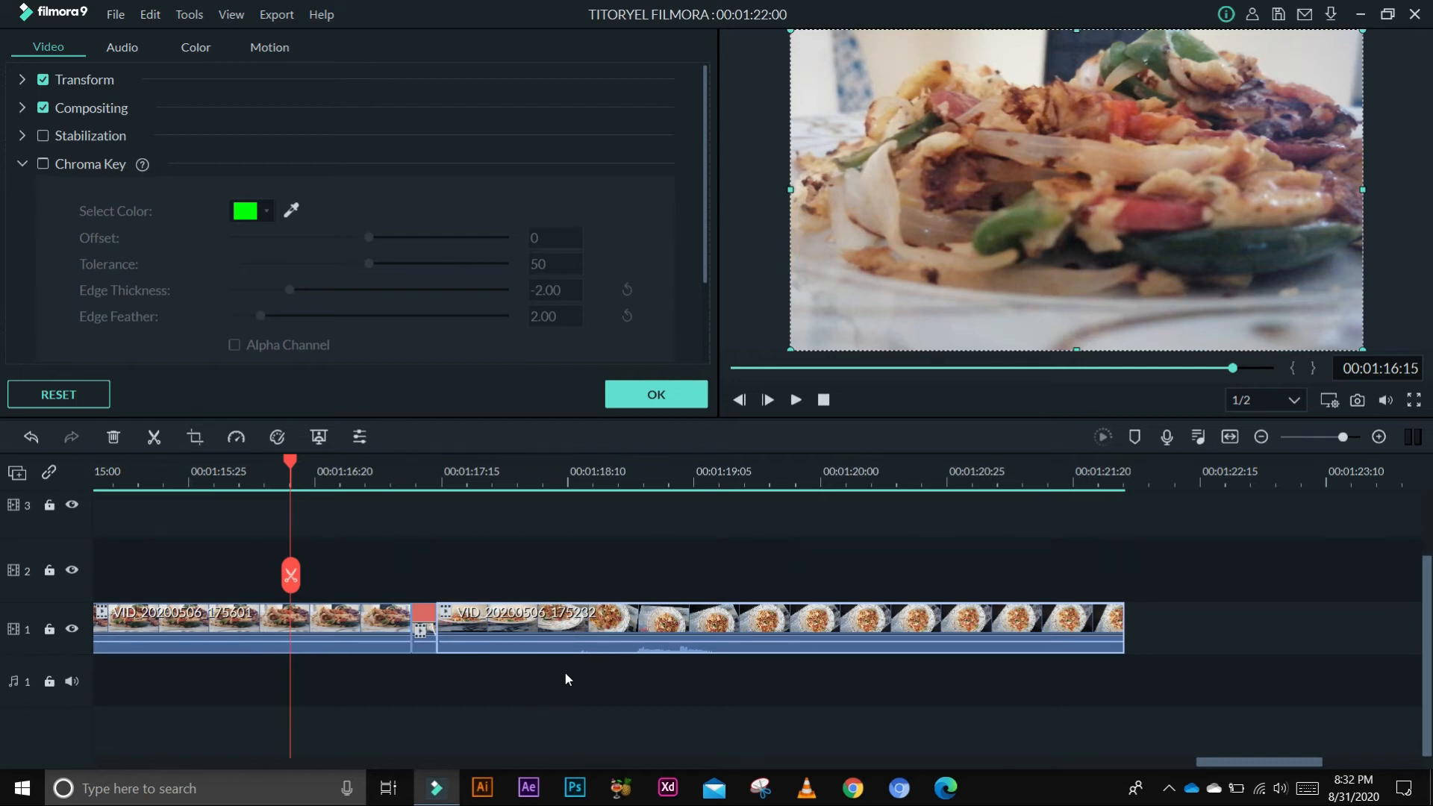
drag(487, 468, 475, 469)
drag(435, 620, 473, 621)
Try splitting clip VID_20200506_175232 at 00:01:18:08 and speeding its first part up to 4x, and play back the cut
drag(466, 462, 561, 476)
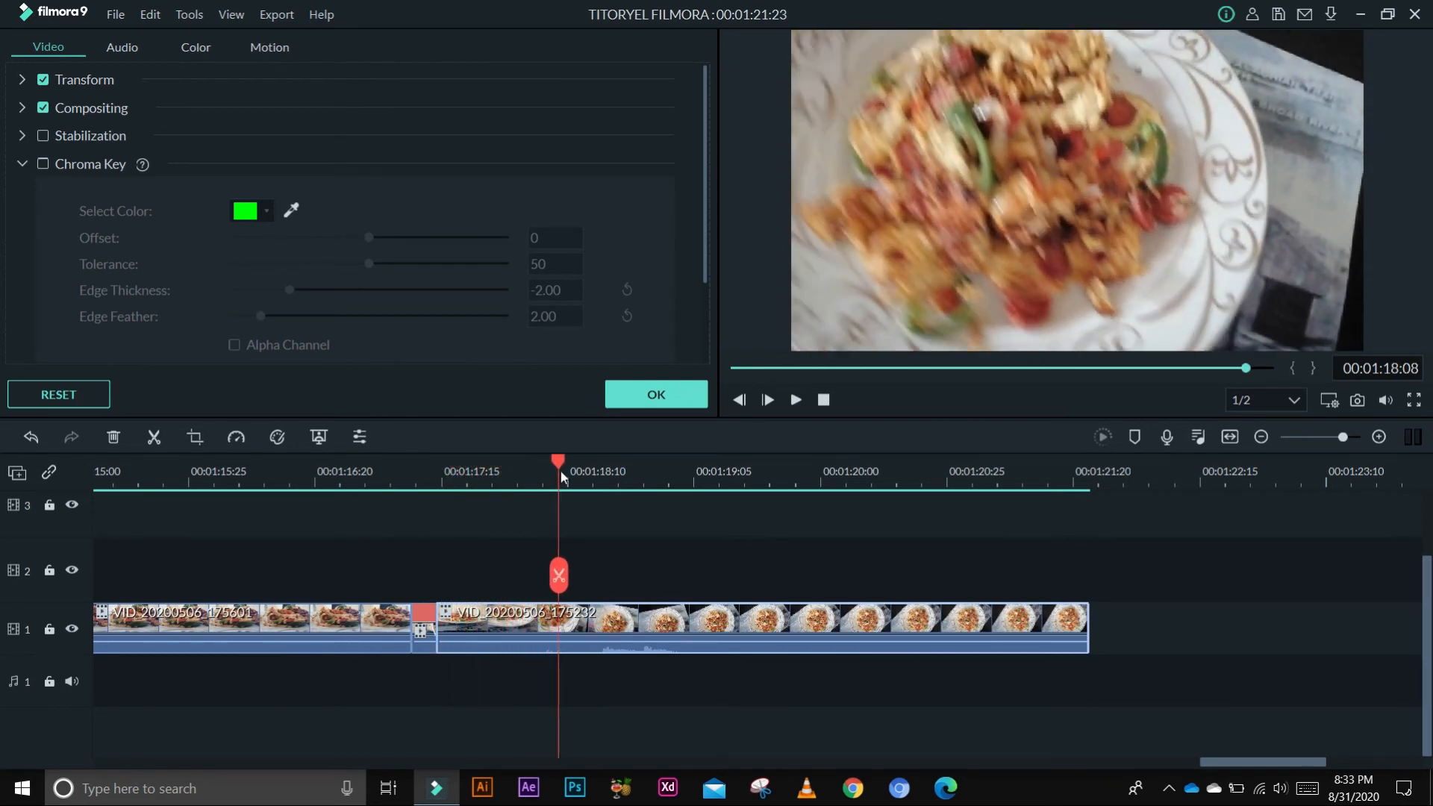
click(569, 576)
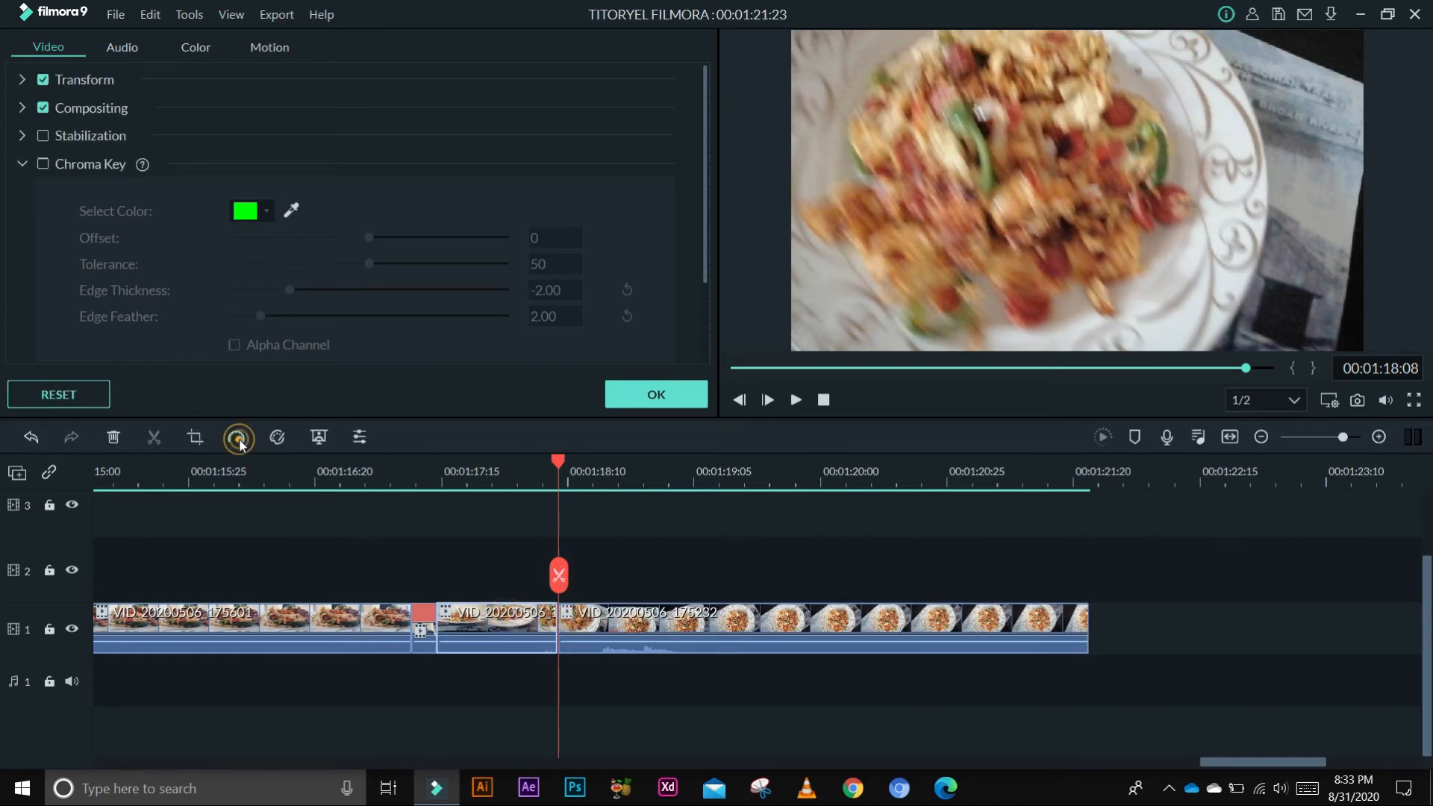
click(239, 441)
mouse_move(254, 504)
click(380, 524)
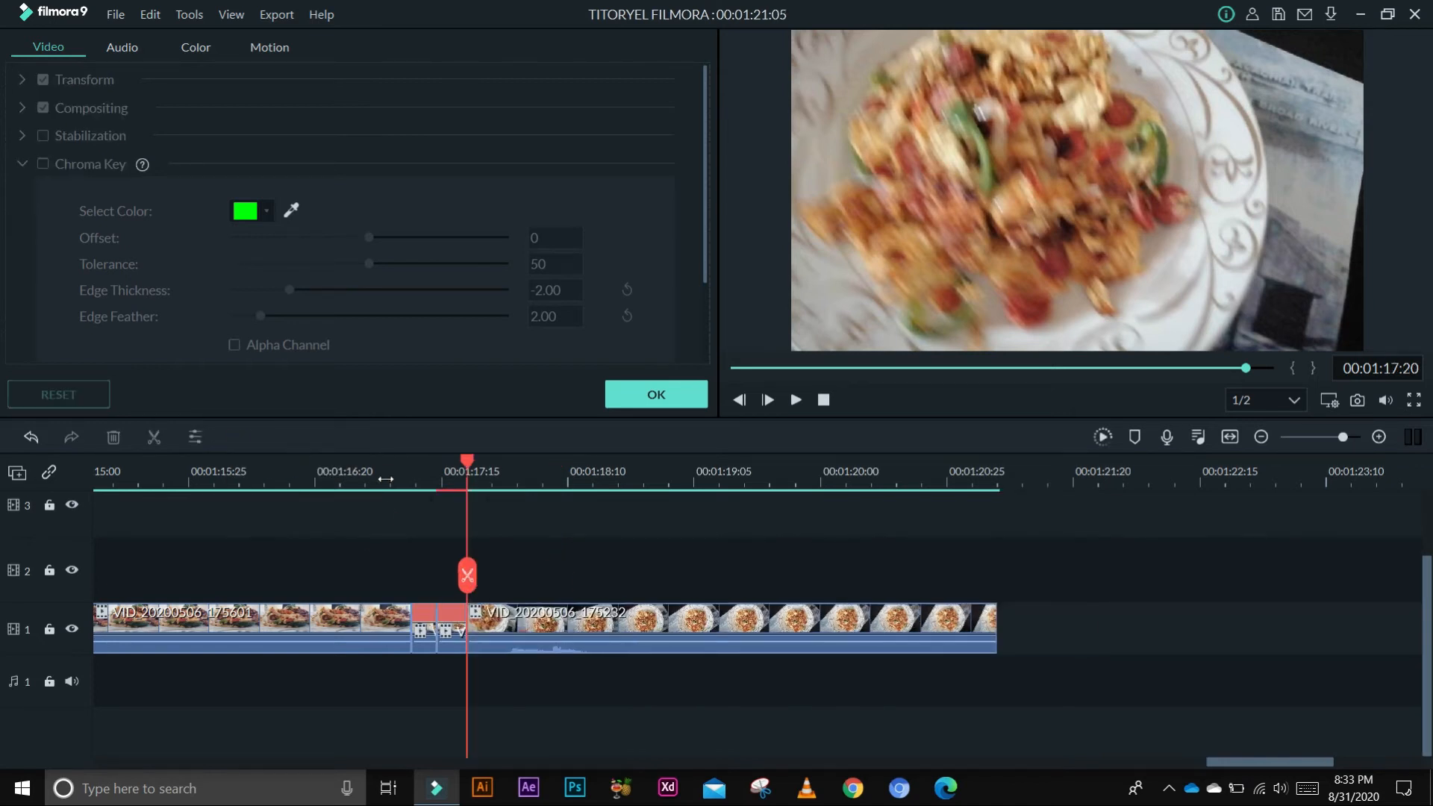
click(385, 478)
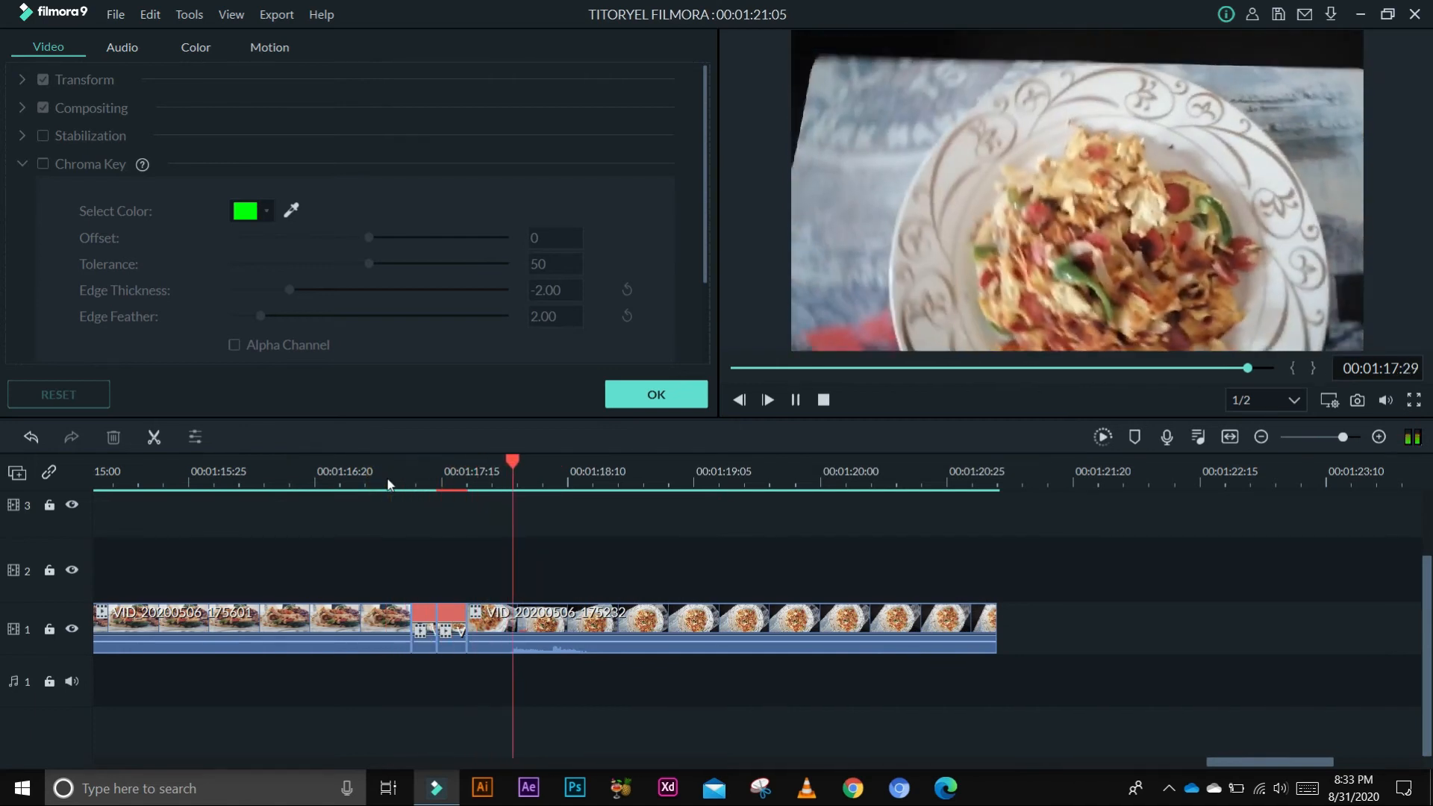
Try speeding the short first part of clip VID_20200506_175232 up to 8x and play back the cut again
click(434, 631)
click(448, 634)
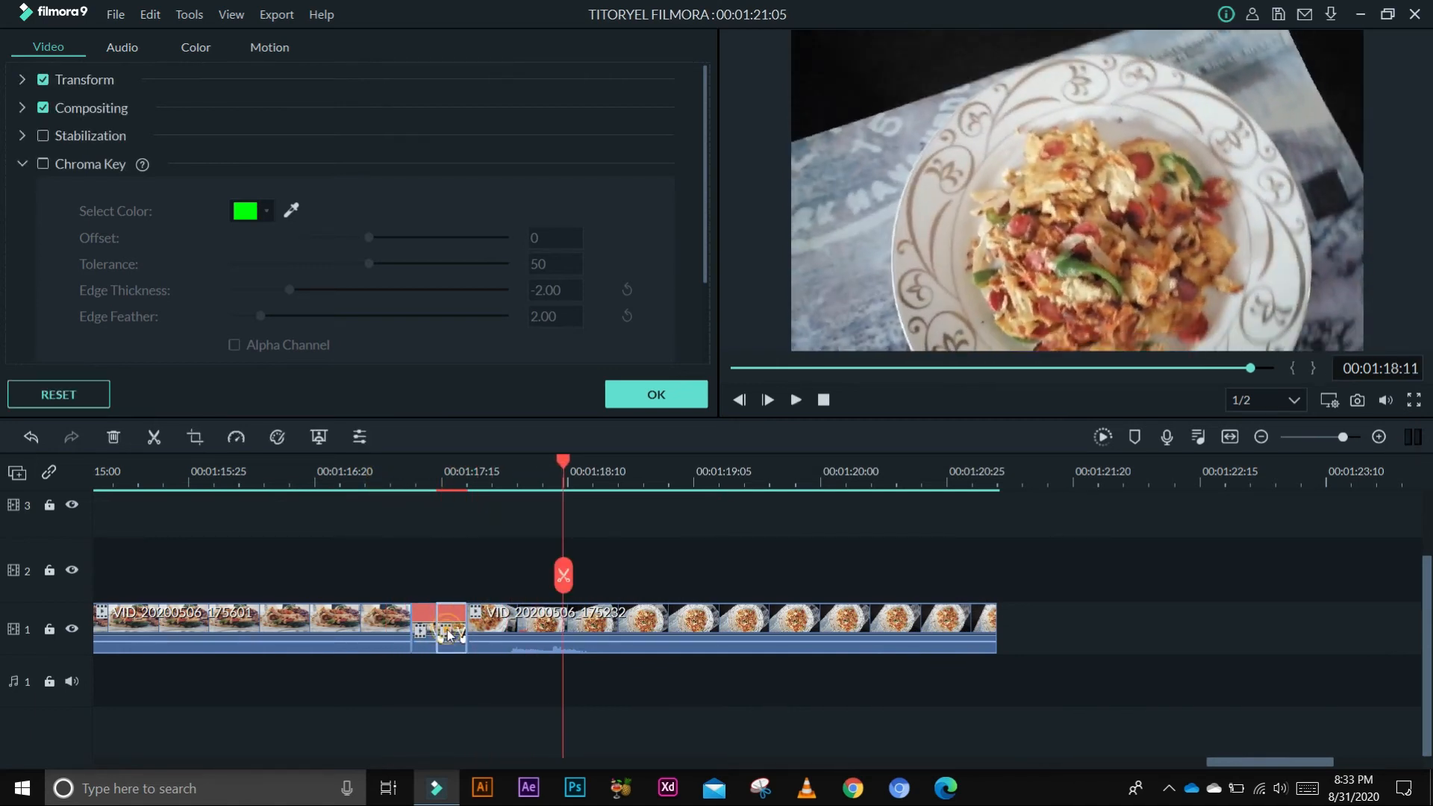
click(233, 438)
mouse_move(265, 503)
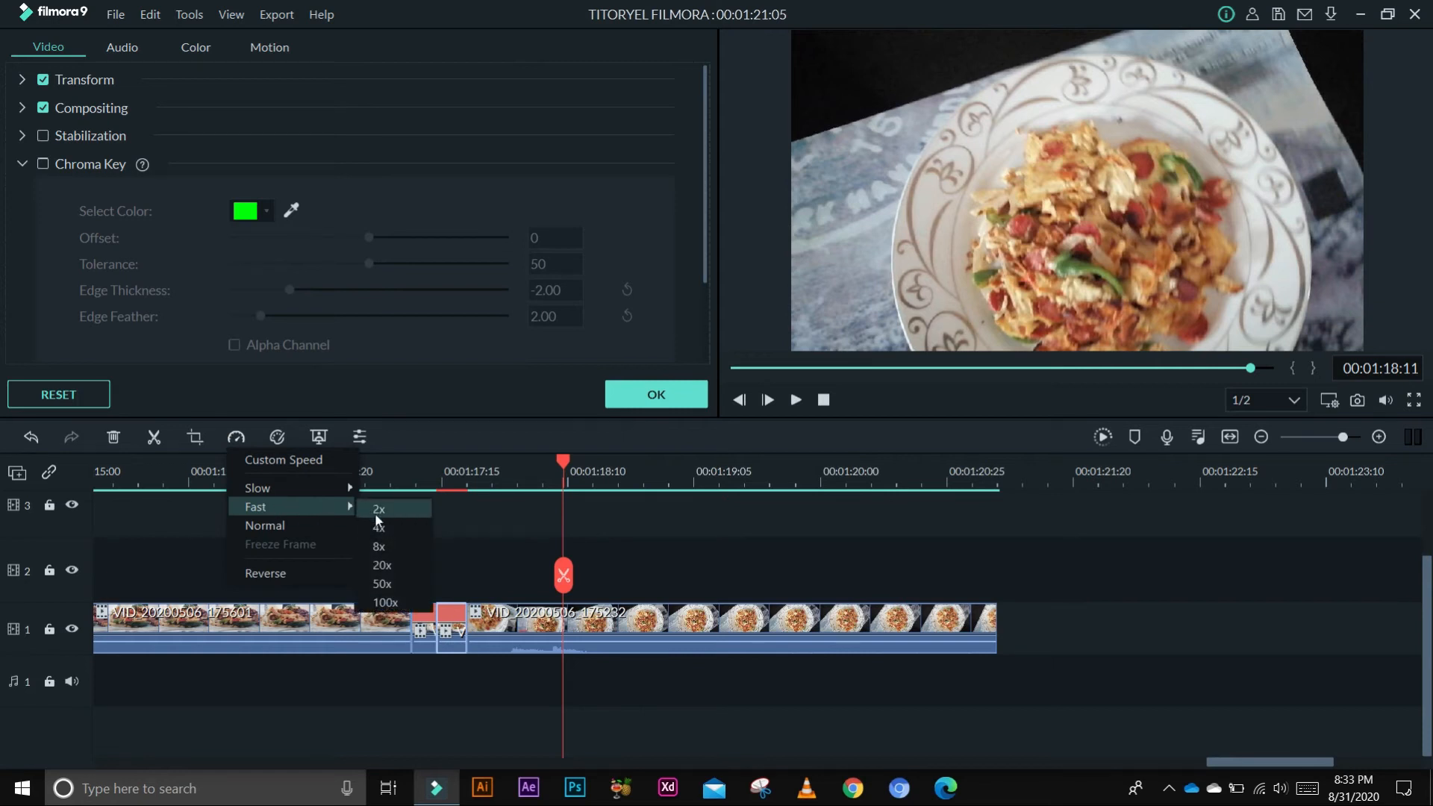
click(385, 550)
click(320, 479)
key(space)
key(space)
Undo the speed changes and the split on clip VID_20200506_175232, and play back the cut into it
key(ctrl+z)
key(ctrl+z)
key(ctrl+z)
key(ctrl+z)
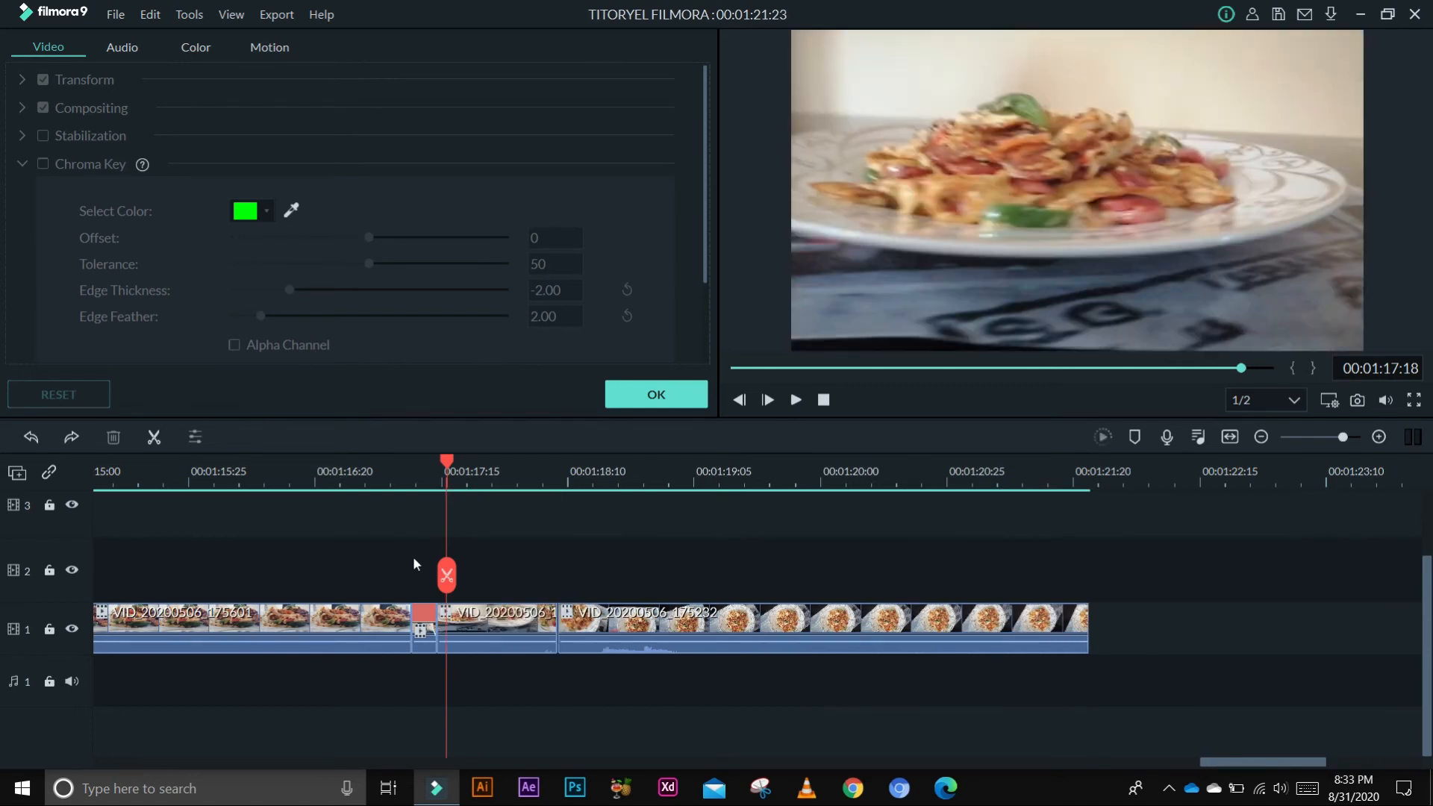
key(ctrl+z)
click(362, 478)
key(space)
key(space)
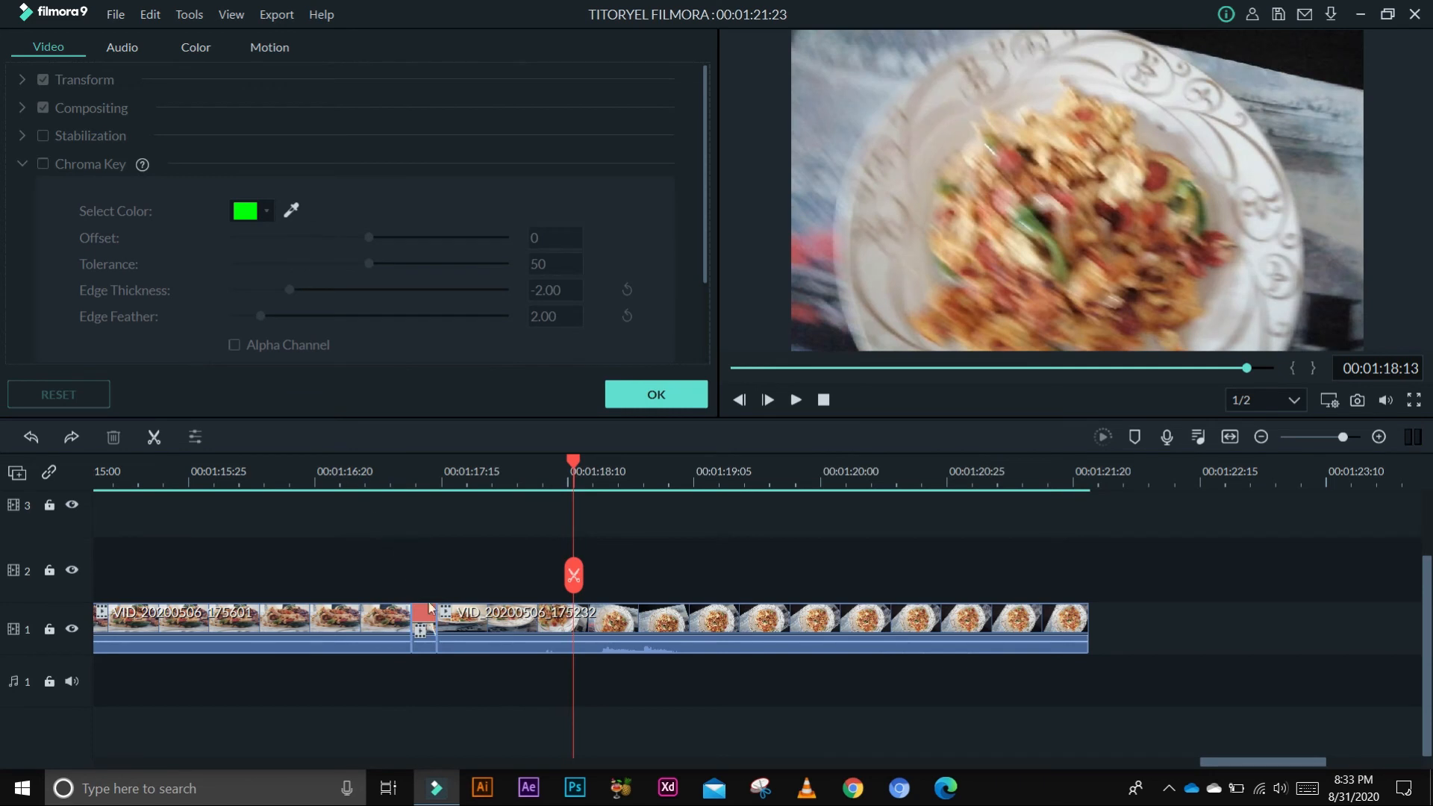
Trim about 12 more frames off the start of clip VID_20200506_175232 and play back the cut
click(489, 625)
drag(439, 623, 500, 623)
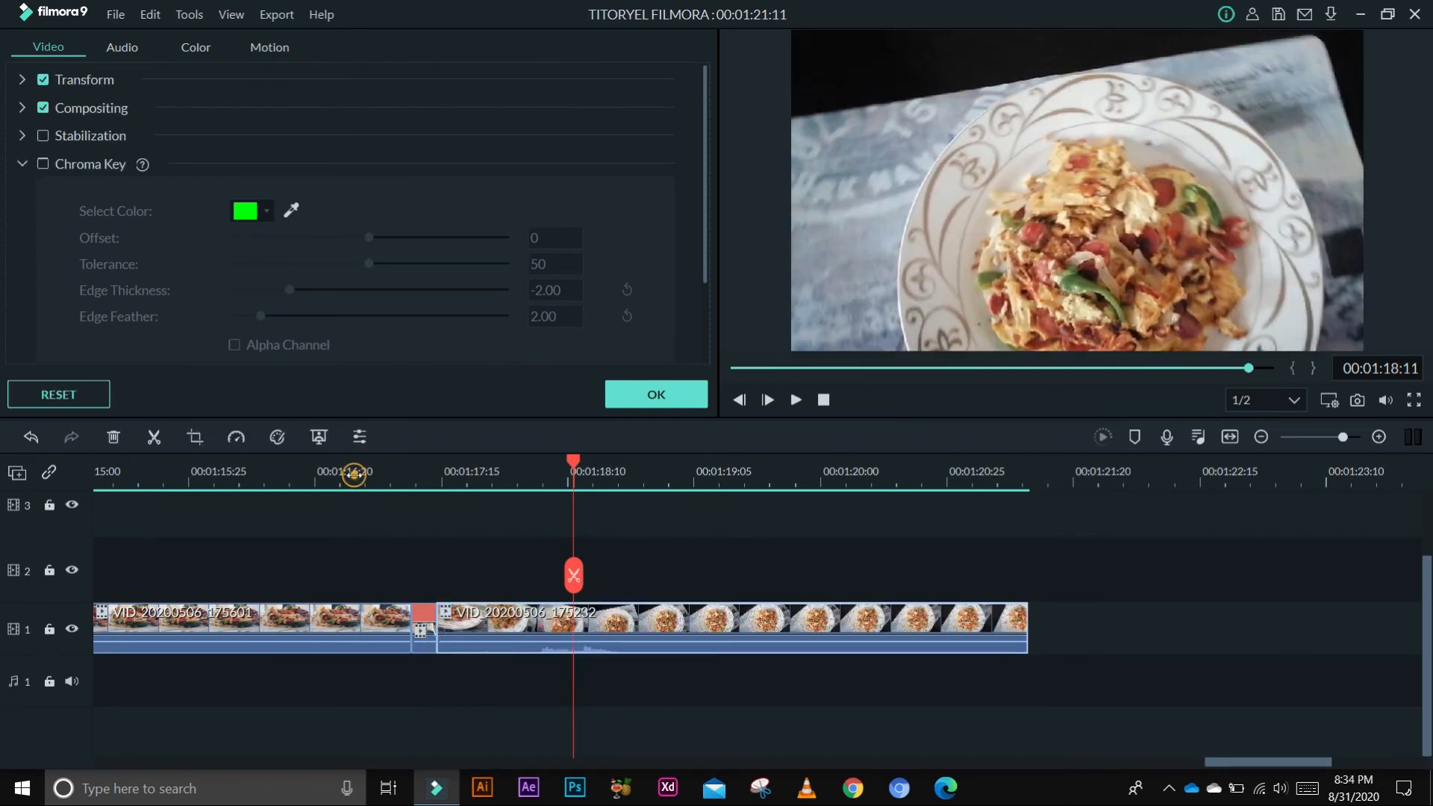
click(354, 474)
key(space)
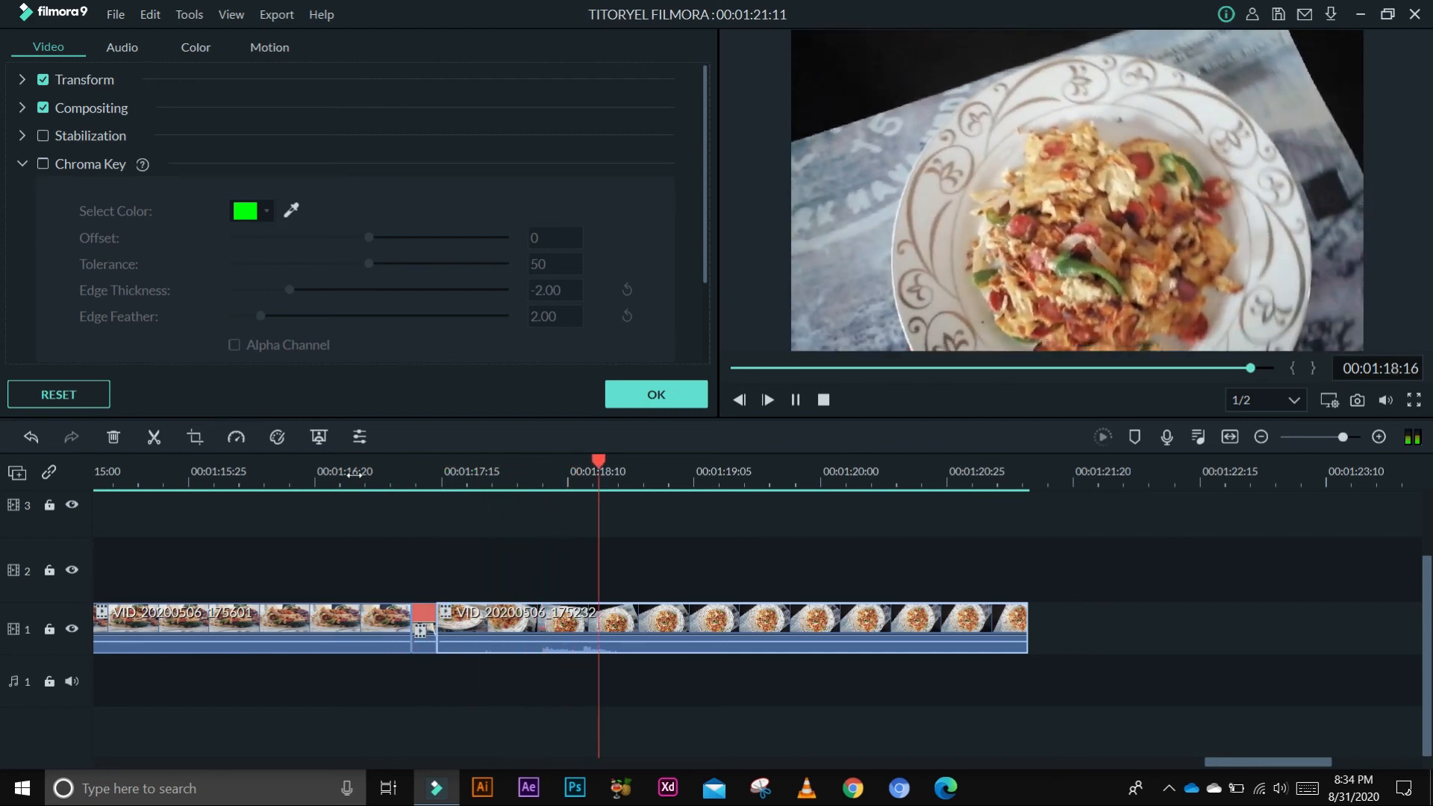
Split clip VID_20200506_175232 at 00:01:18:00, speed its first part up to 4x and play back the cut
click(508, 473)
click(499, 581)
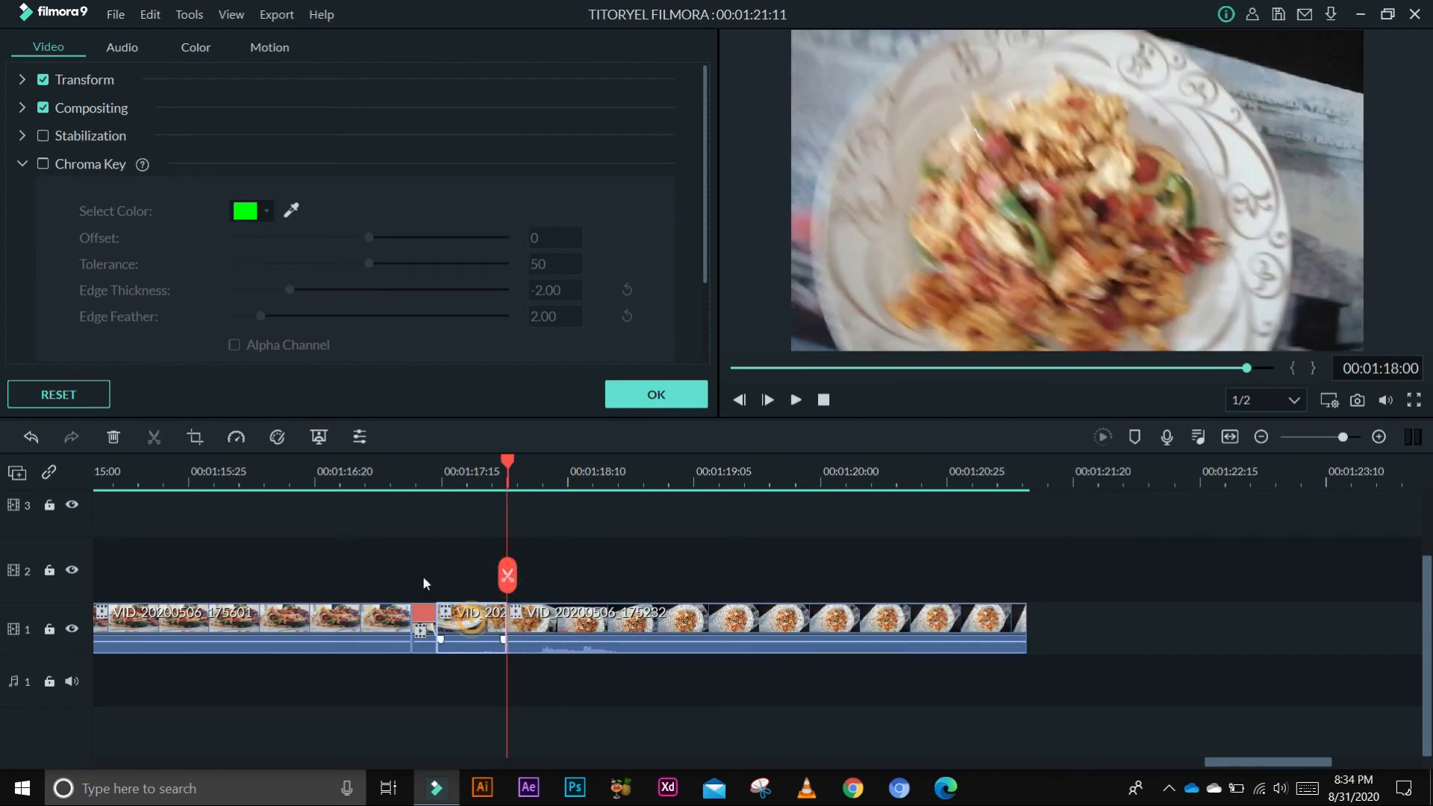
click(236, 437)
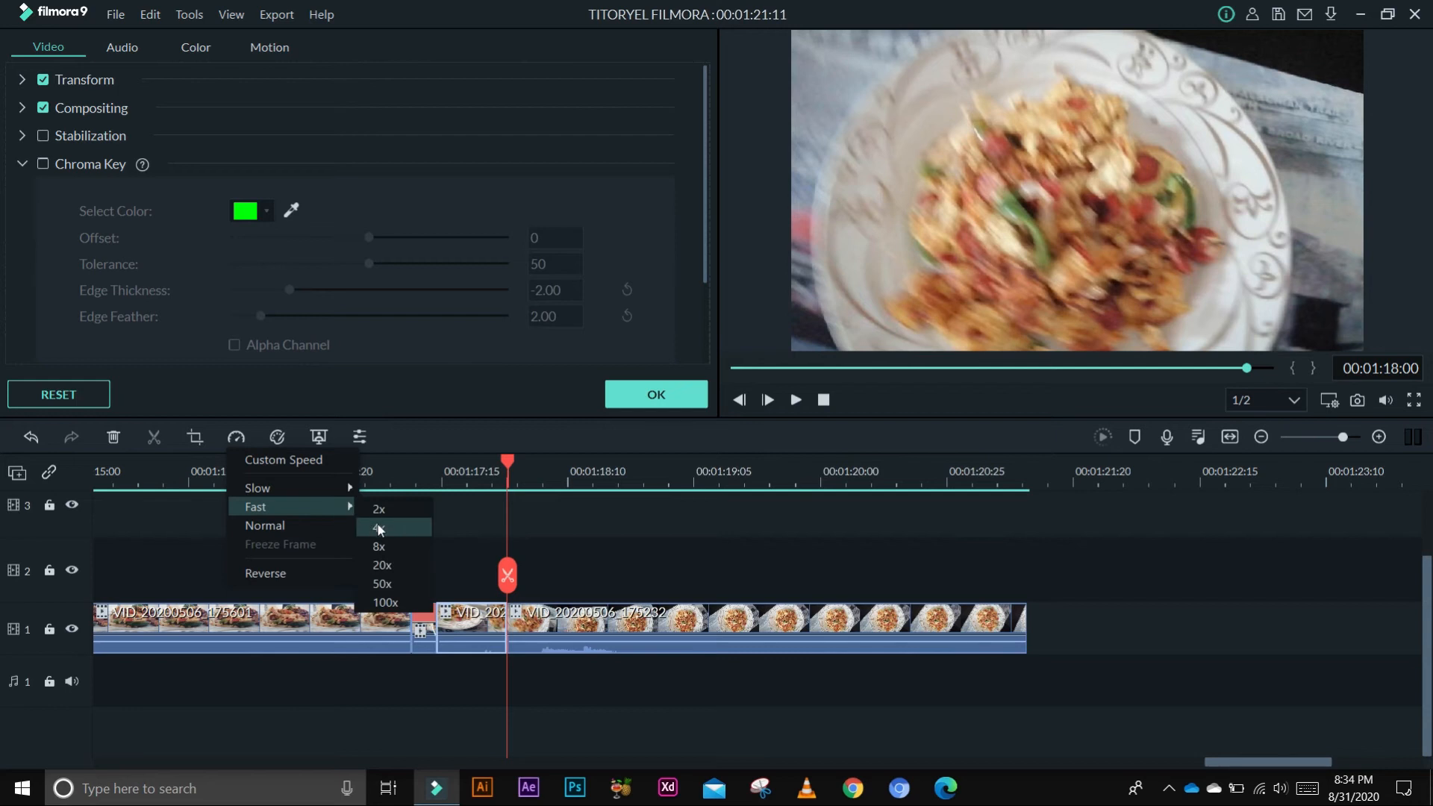
click(388, 526)
key(Delete)
click(313, 486)
key(space)
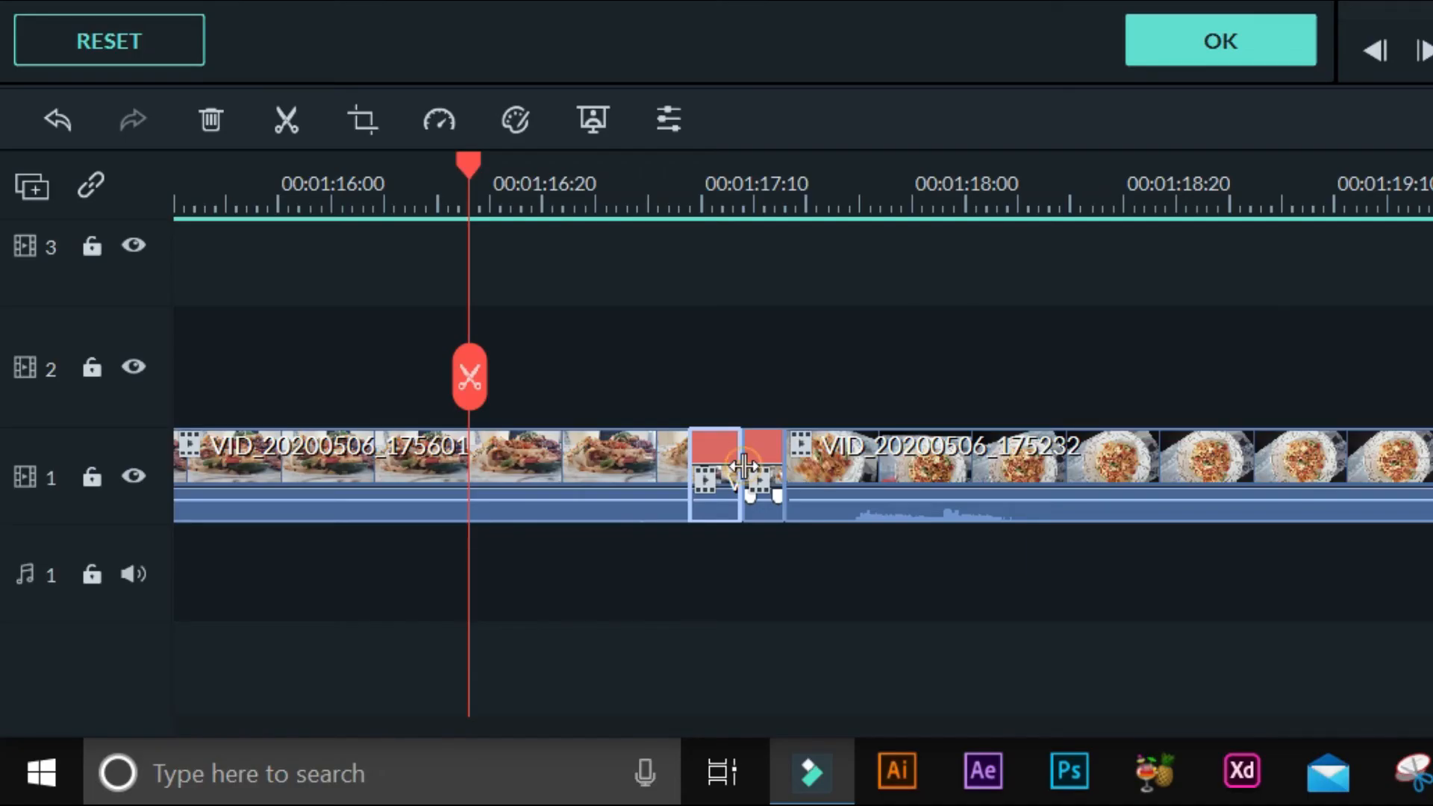
Trim the end of the sped-up last part of clip VID_20200506_175601 and play back the cut
drag(743, 466, 711, 472)
drag(389, 625, 390, 627)
click(341, 470)
key(space)
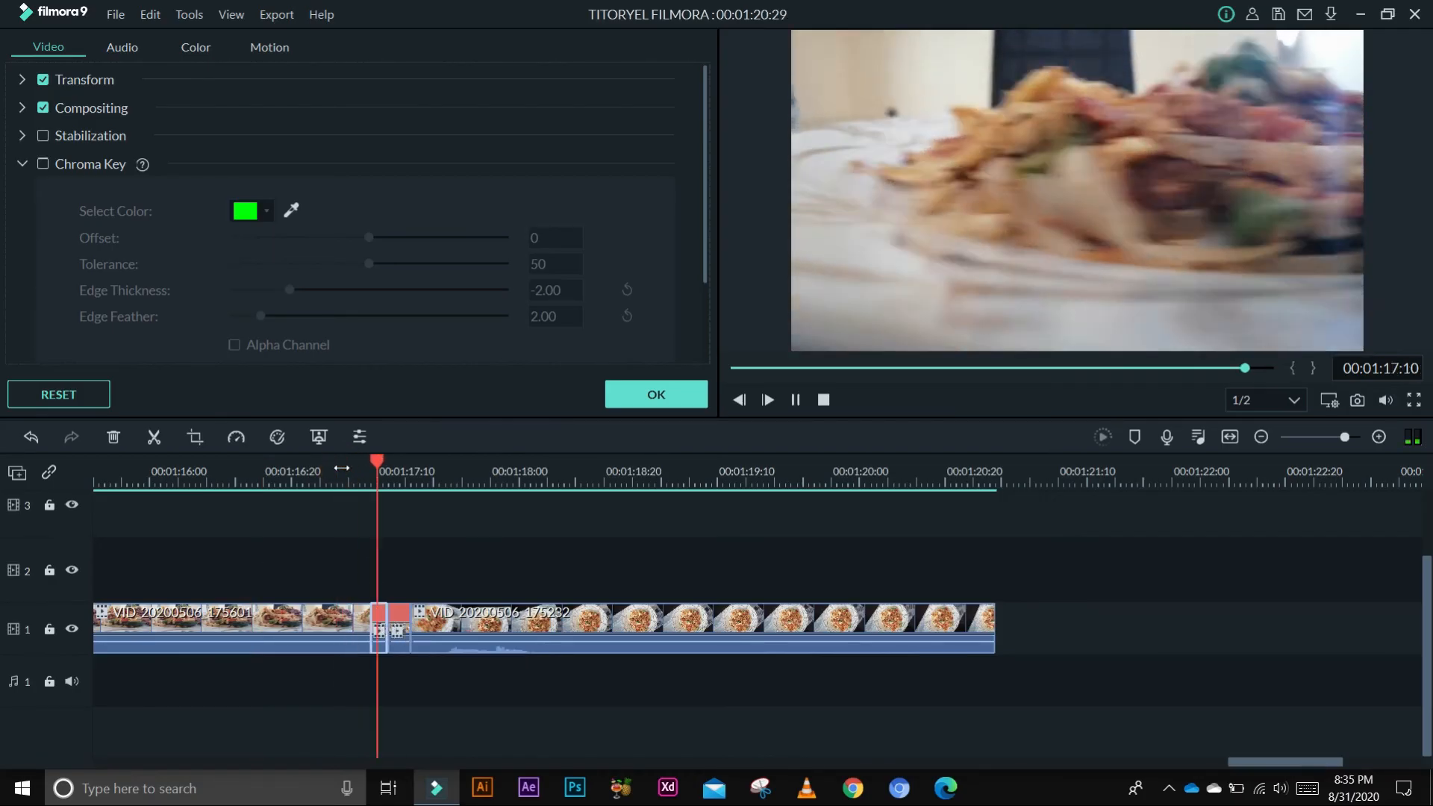
click(230, 470)
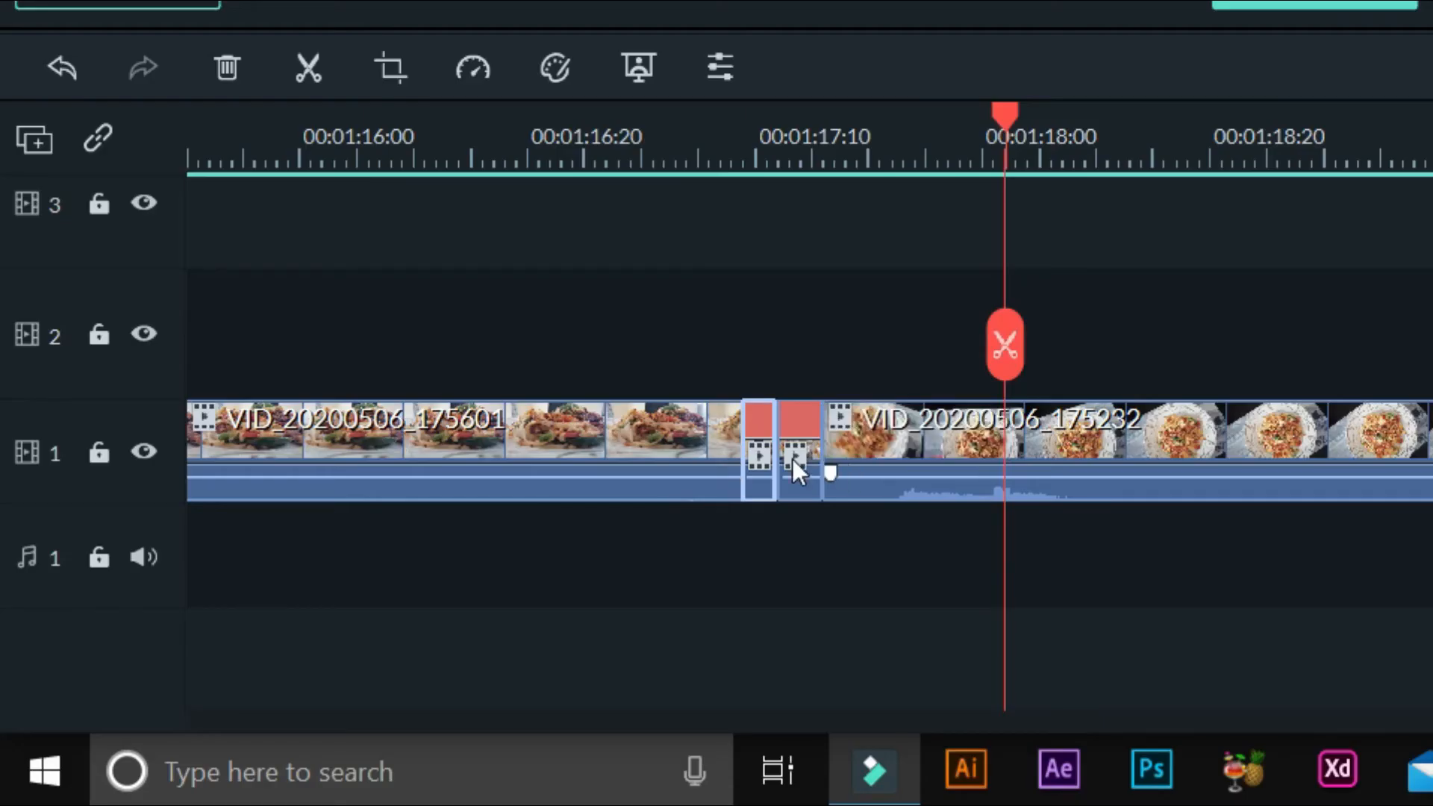
Trim the start of the sped-up first part of clip VID_20200506_175232 slightly and play back the cut
click(797, 467)
drag(780, 452, 797, 446)
click(327, 146)
key(space)
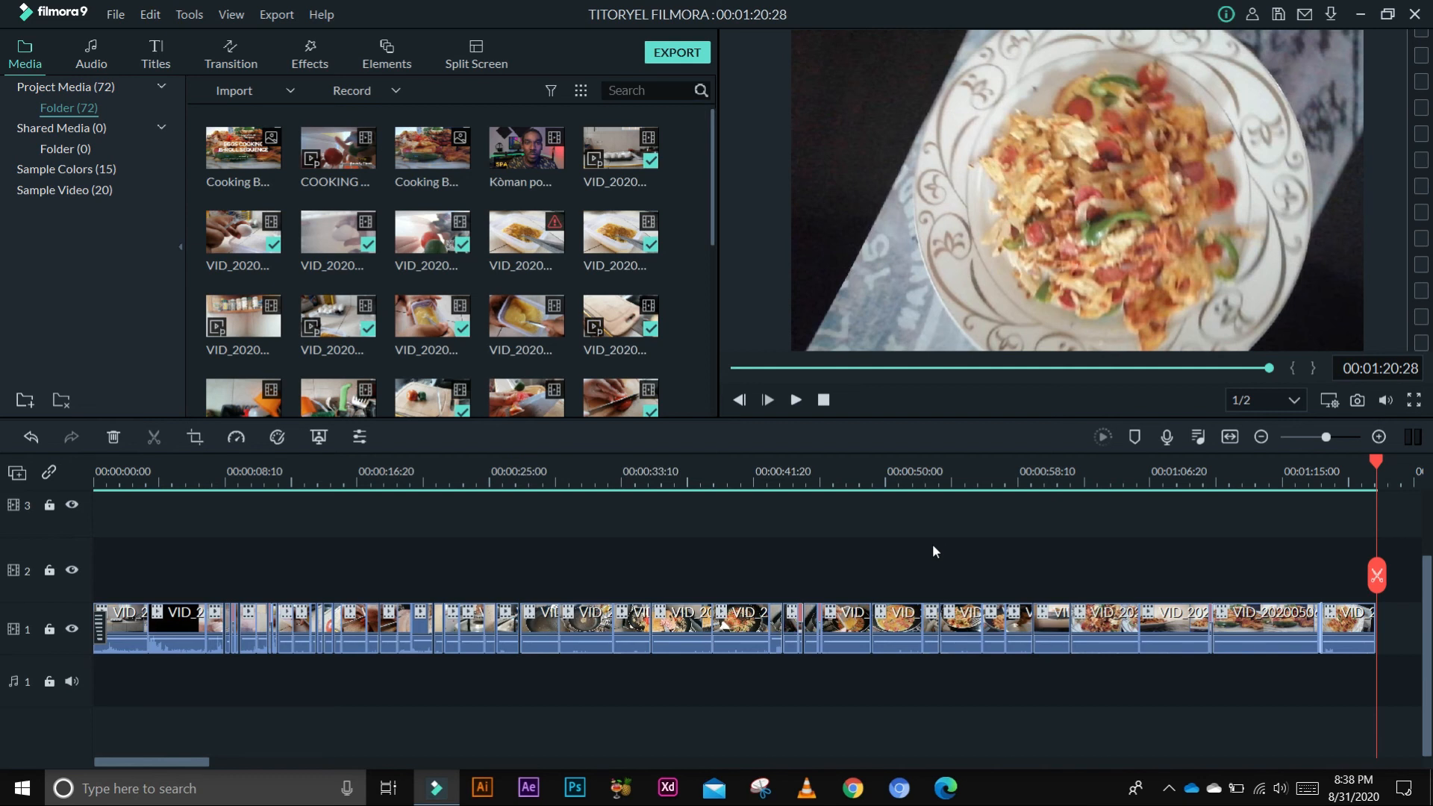
Add a Dissolve transition at the end of the last clip, VID_20200506_175232, and shorten it to about a third of its length
click(231, 56)
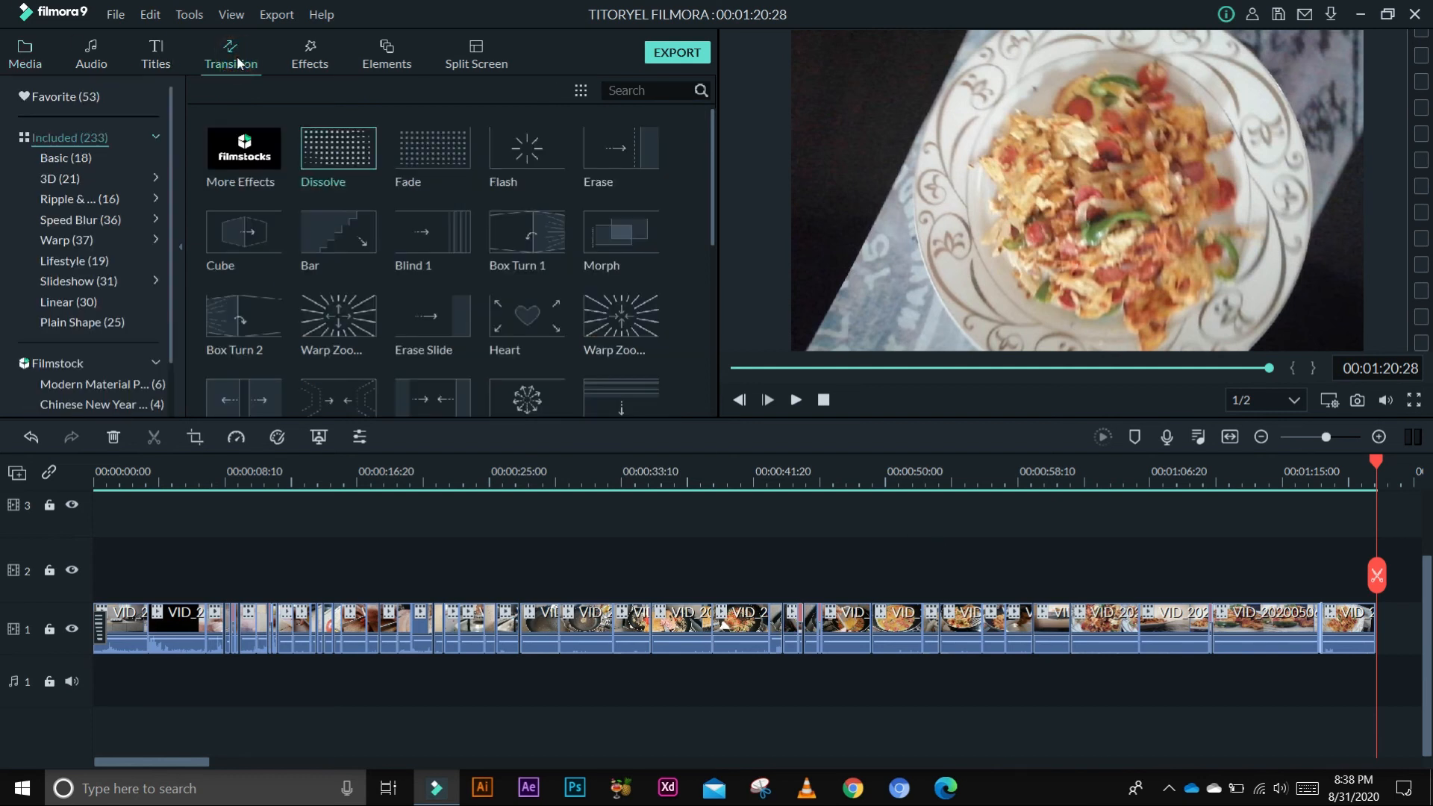
mouse_move(410, 174)
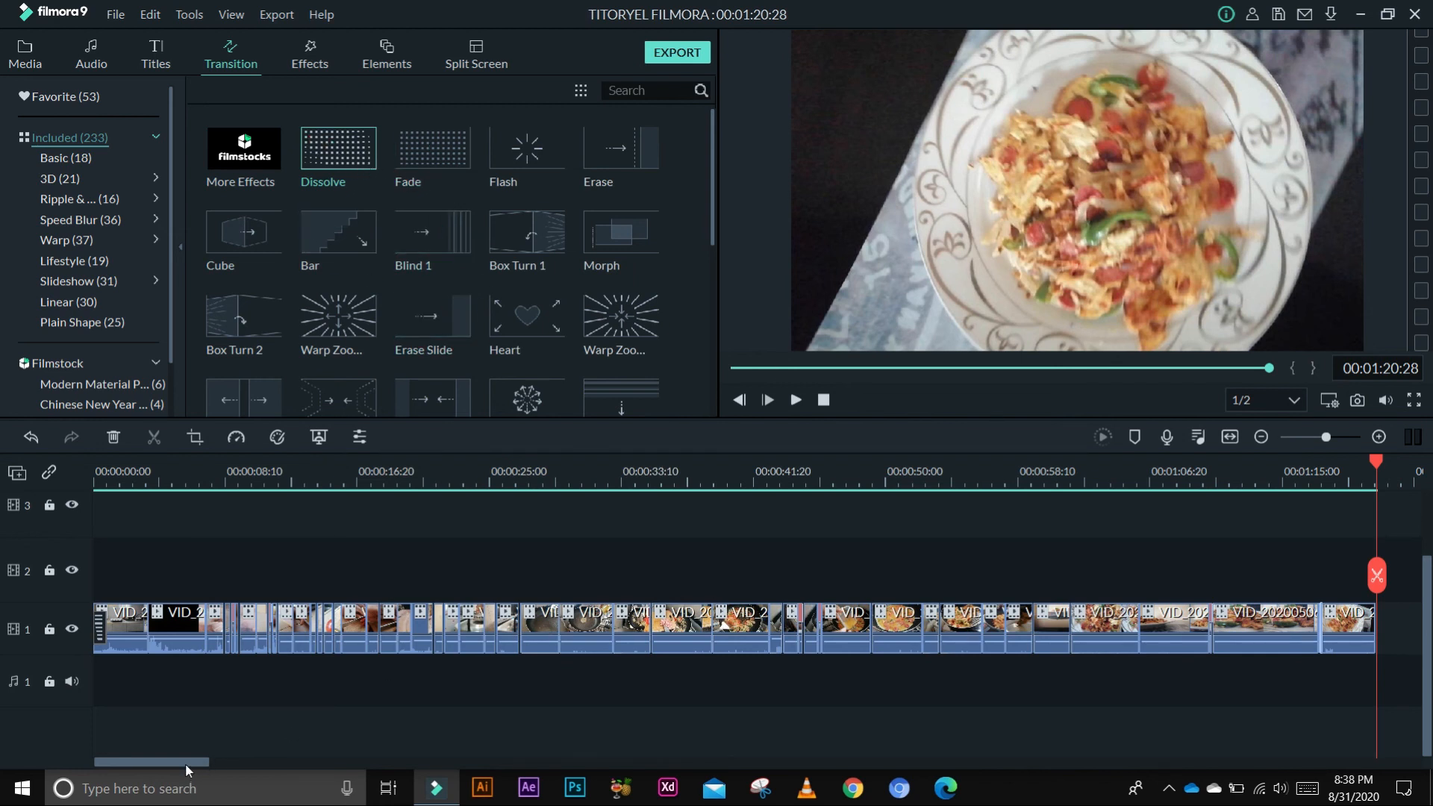
drag(186, 763, 903, 761)
mouse_move(536, 338)
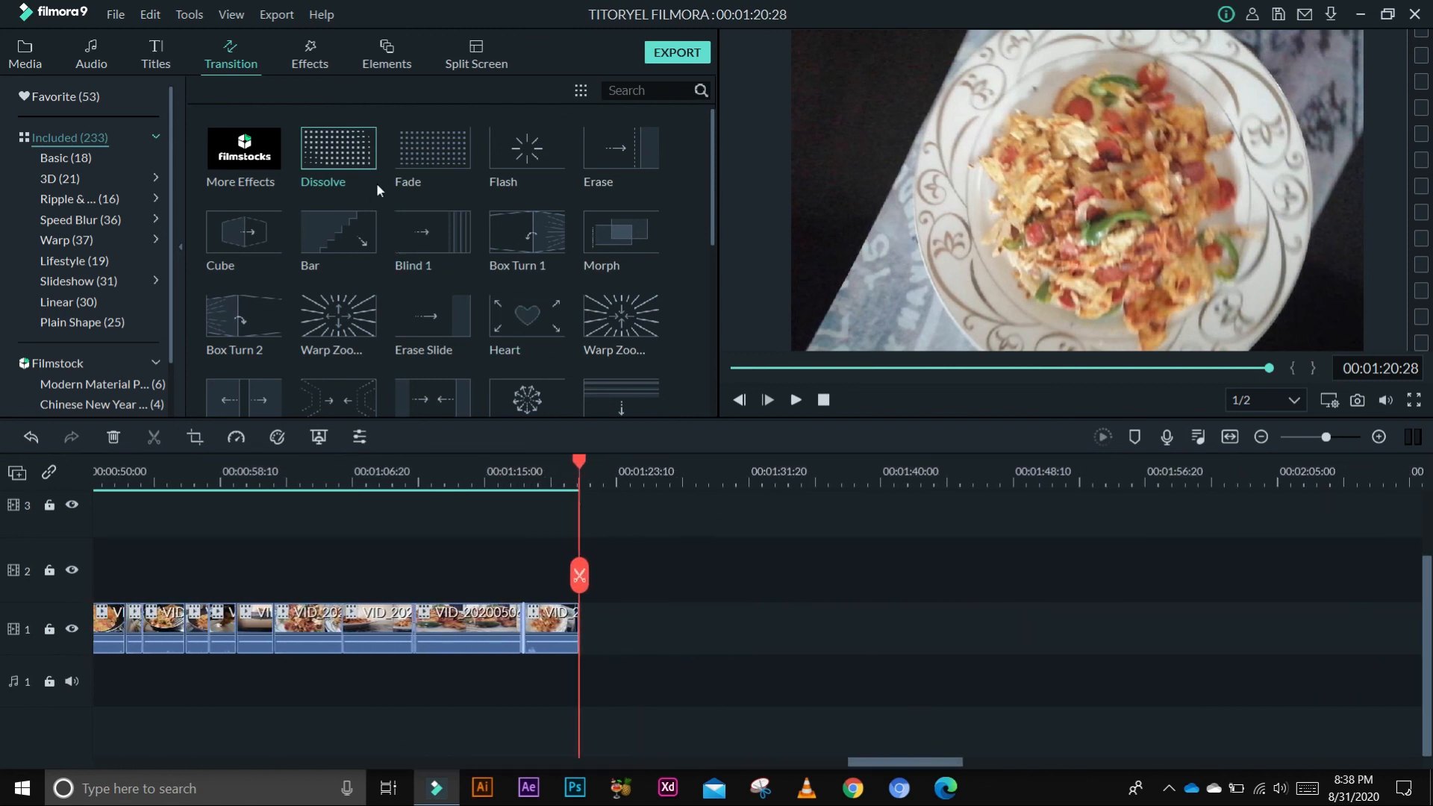
click(363, 144)
drag(363, 143, 580, 621)
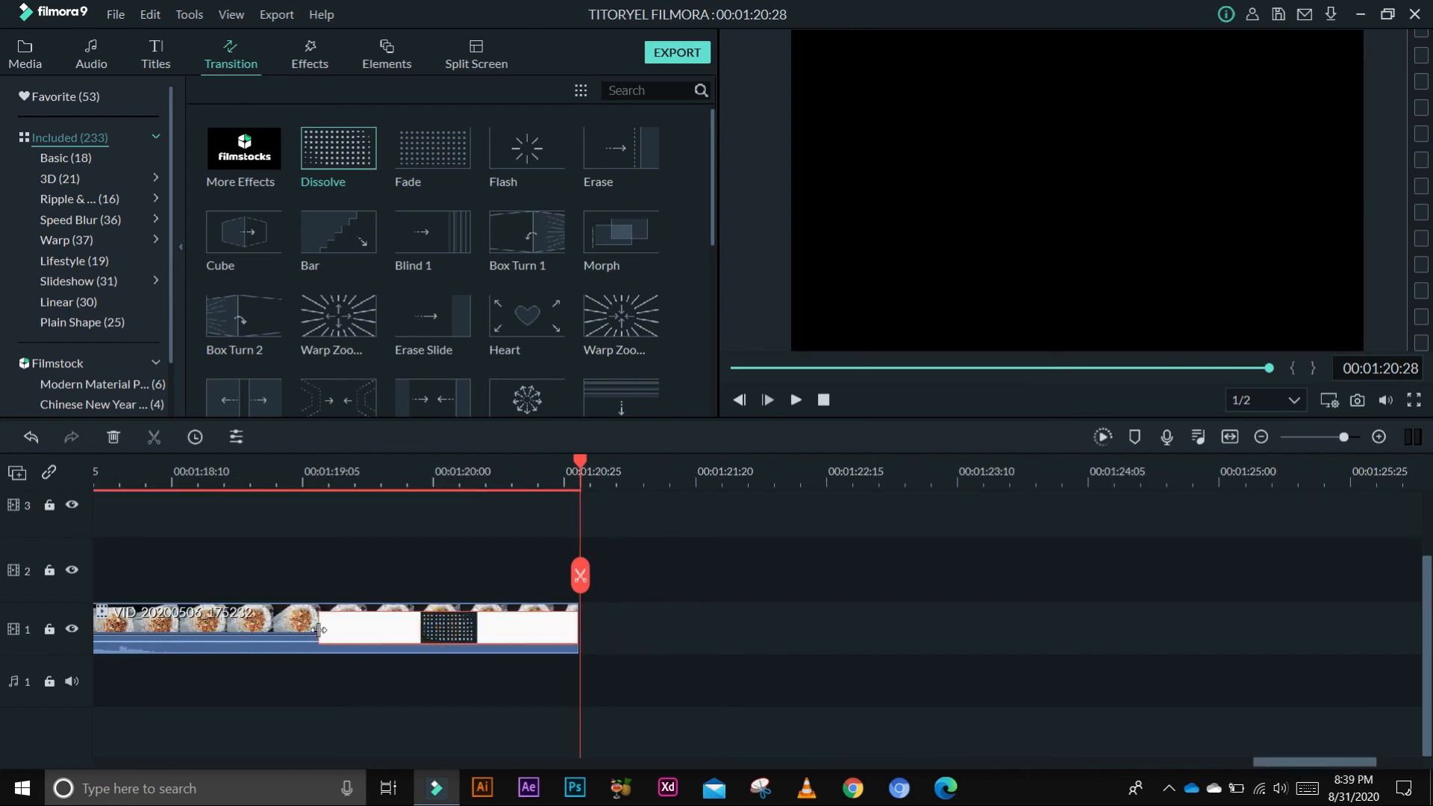
drag(319, 629, 489, 630)
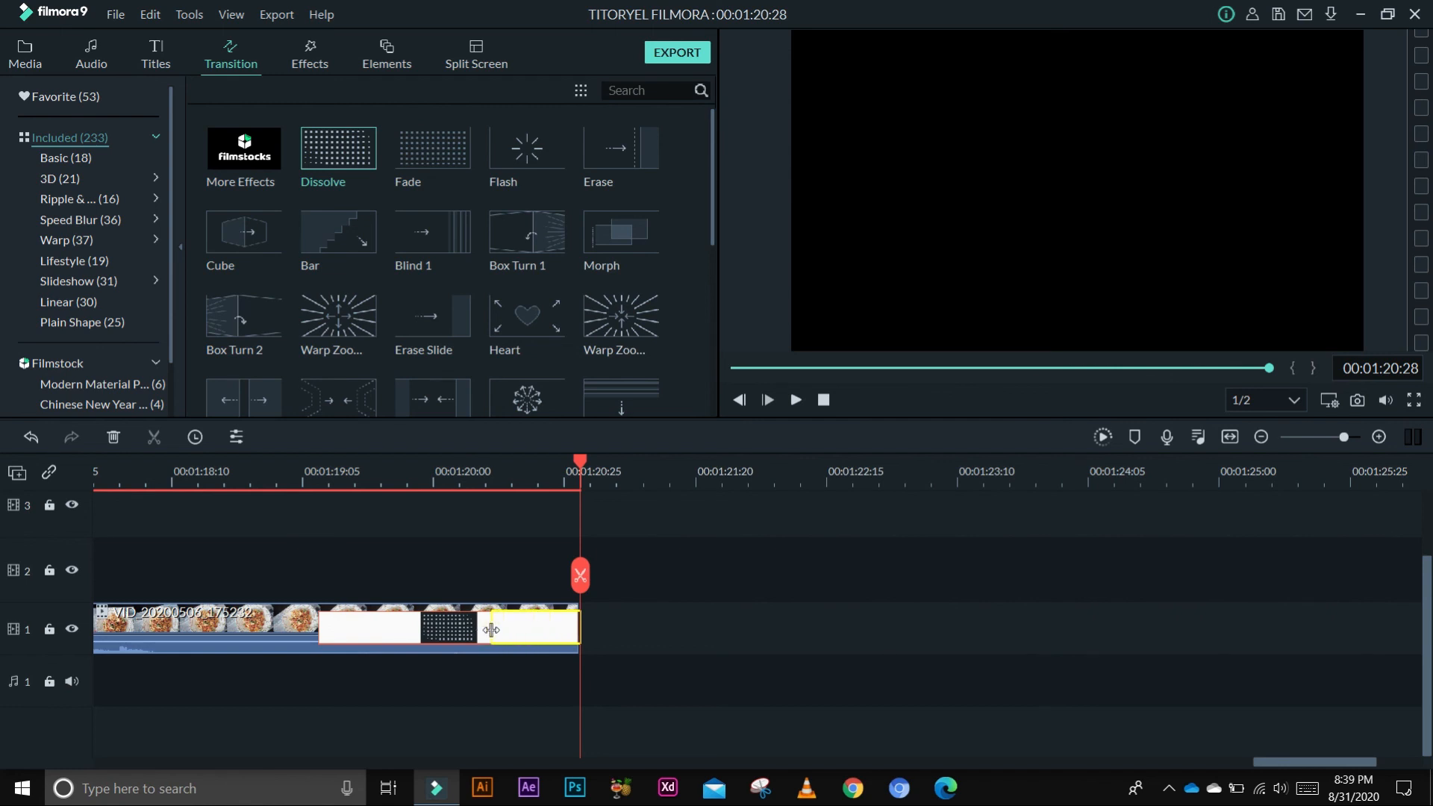
Play back the end of the last clip twice, from about 00:01:18:20 and from 00:01:19:12, to review the Dissolve transition
click(251, 471)
key(space)
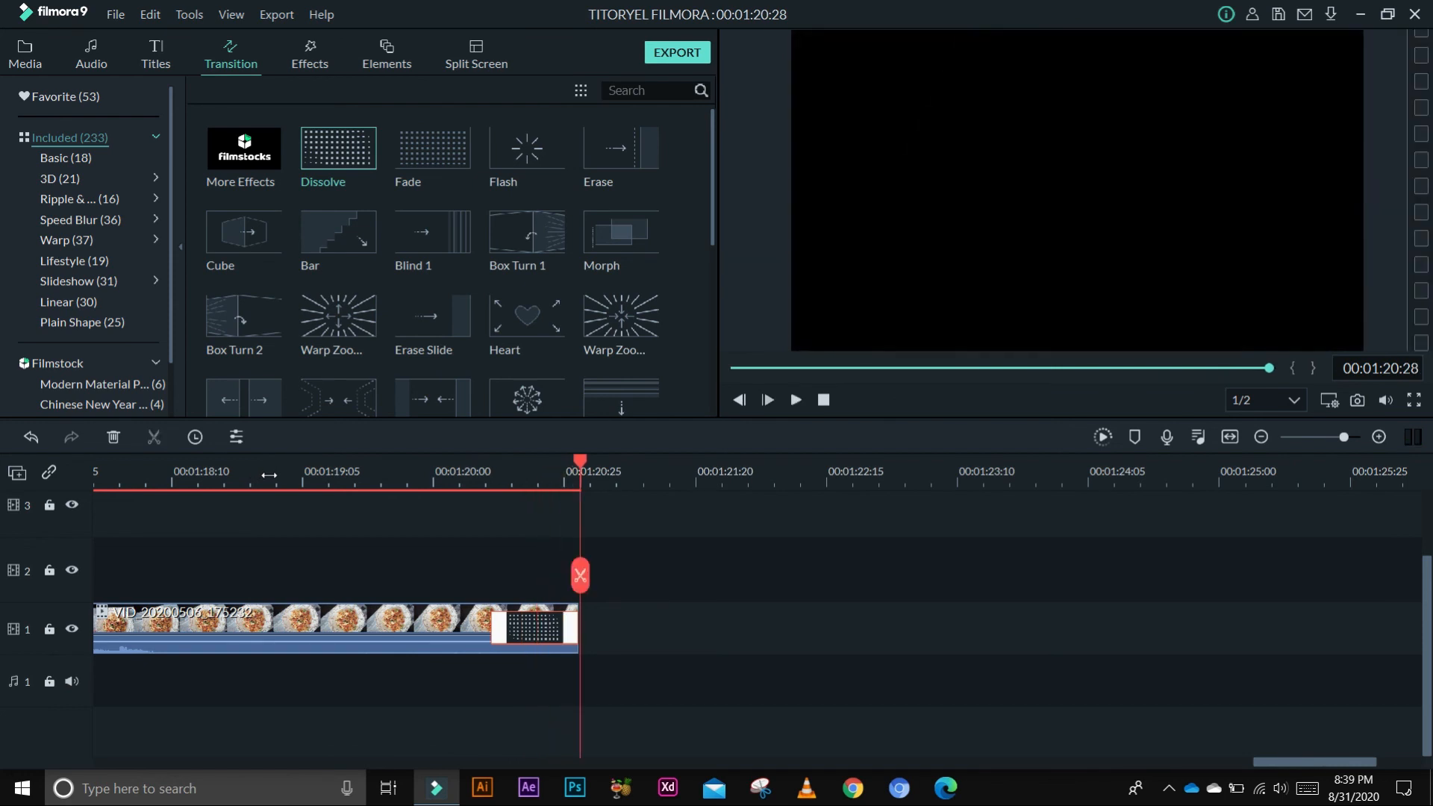
click(340, 478)
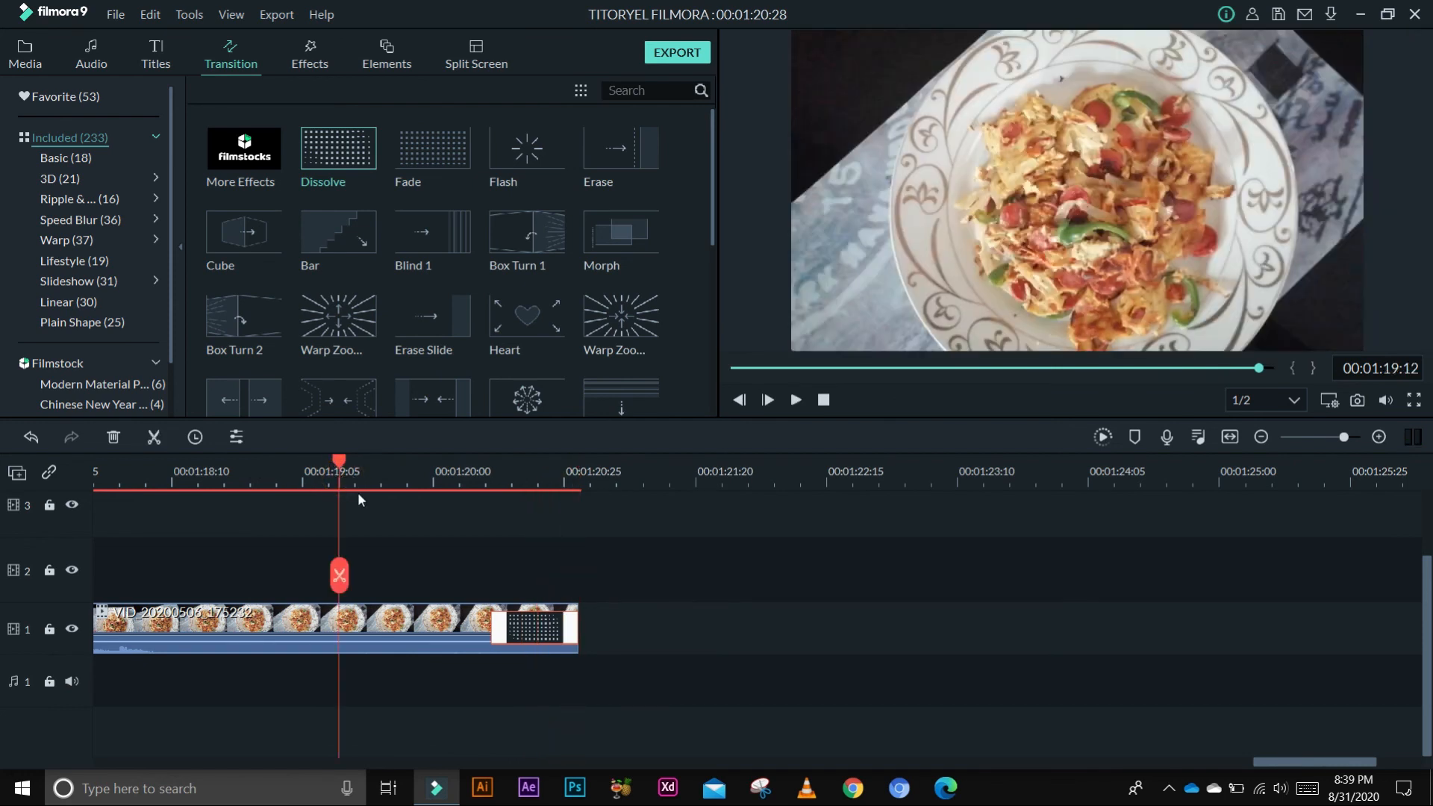
key(space)
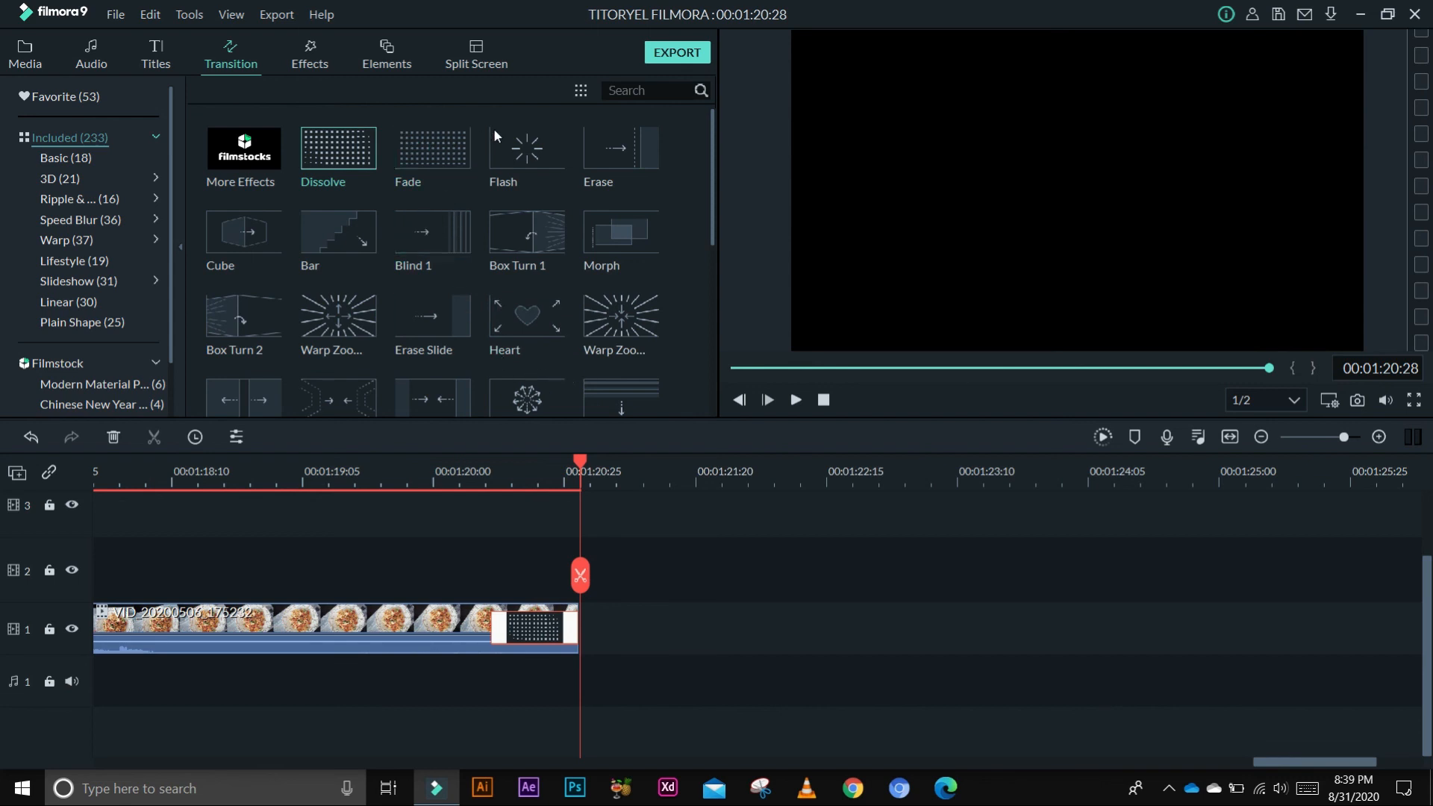
Browse the Favorite transitions and the full Included collection, down to the Linear and Plain Shape ones, to examine the available styles
mouse_move(453, 187)
mouse_move(715, 162)
mouse_down()
mouse_move(712, 211)
mouse_move(706, 144)
mouse_up()
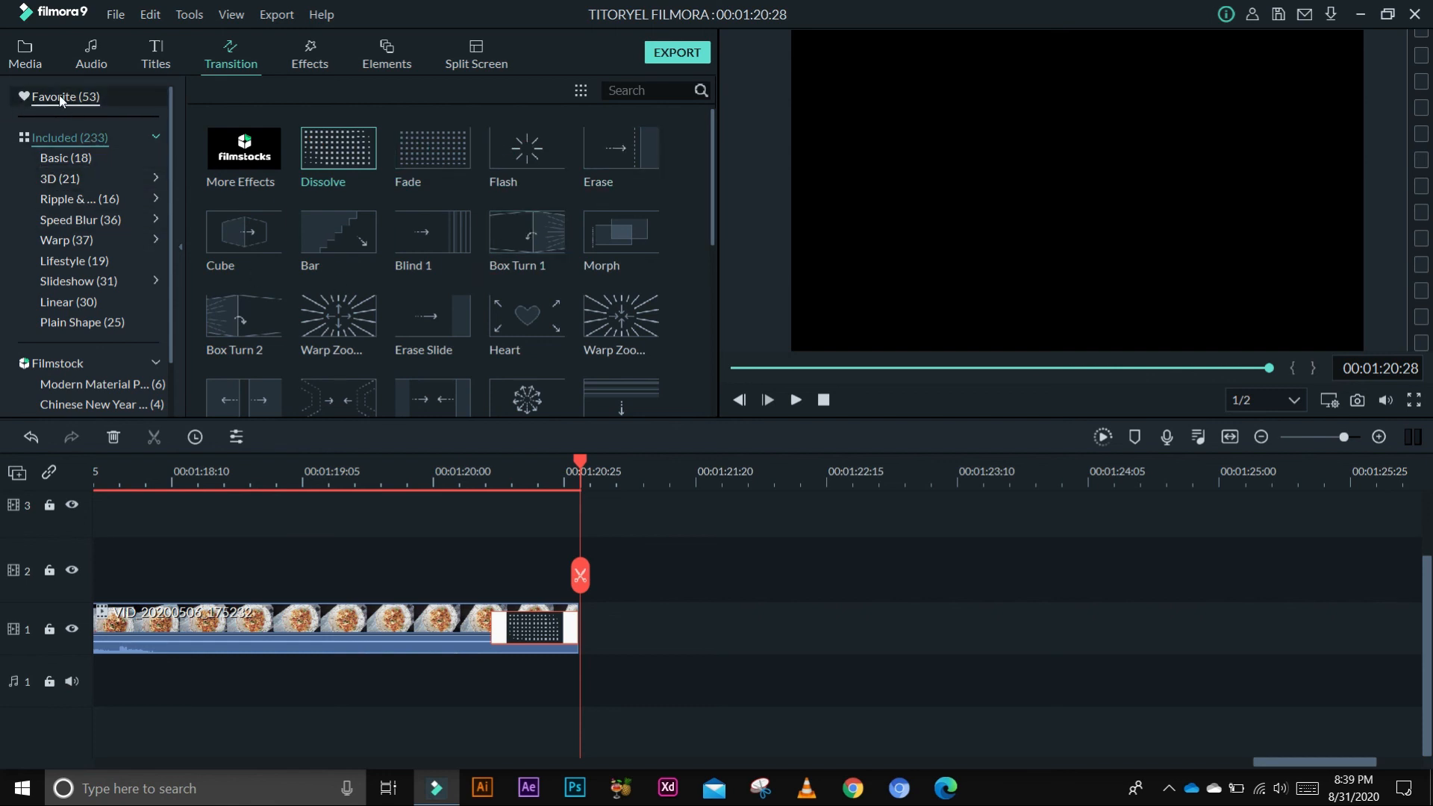
click(68, 100)
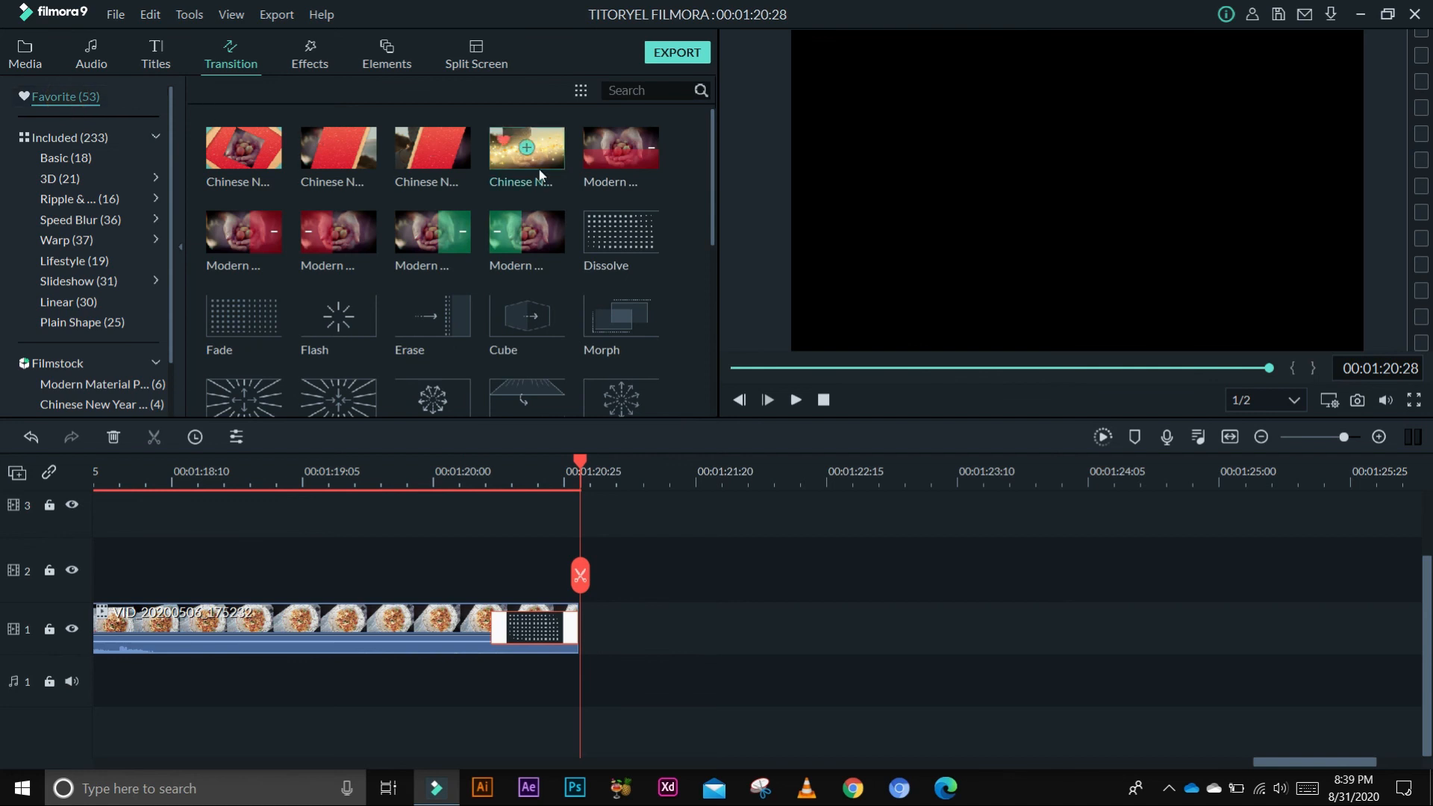
scroll(556, 271, down, 10)
scroll(547, 312, up, 10)
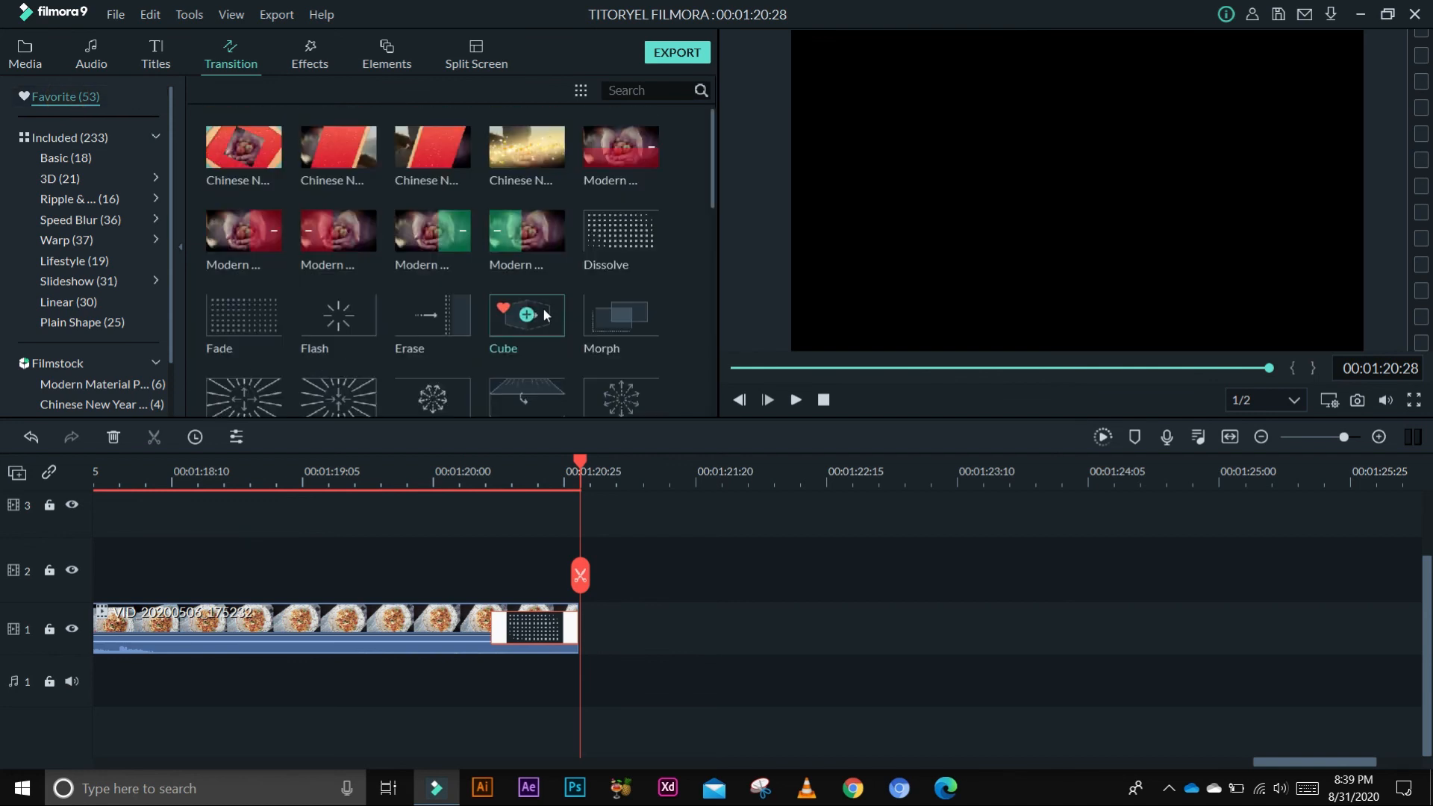
scroll(594, 298, down, 10)
scroll(571, 325, up, 10)
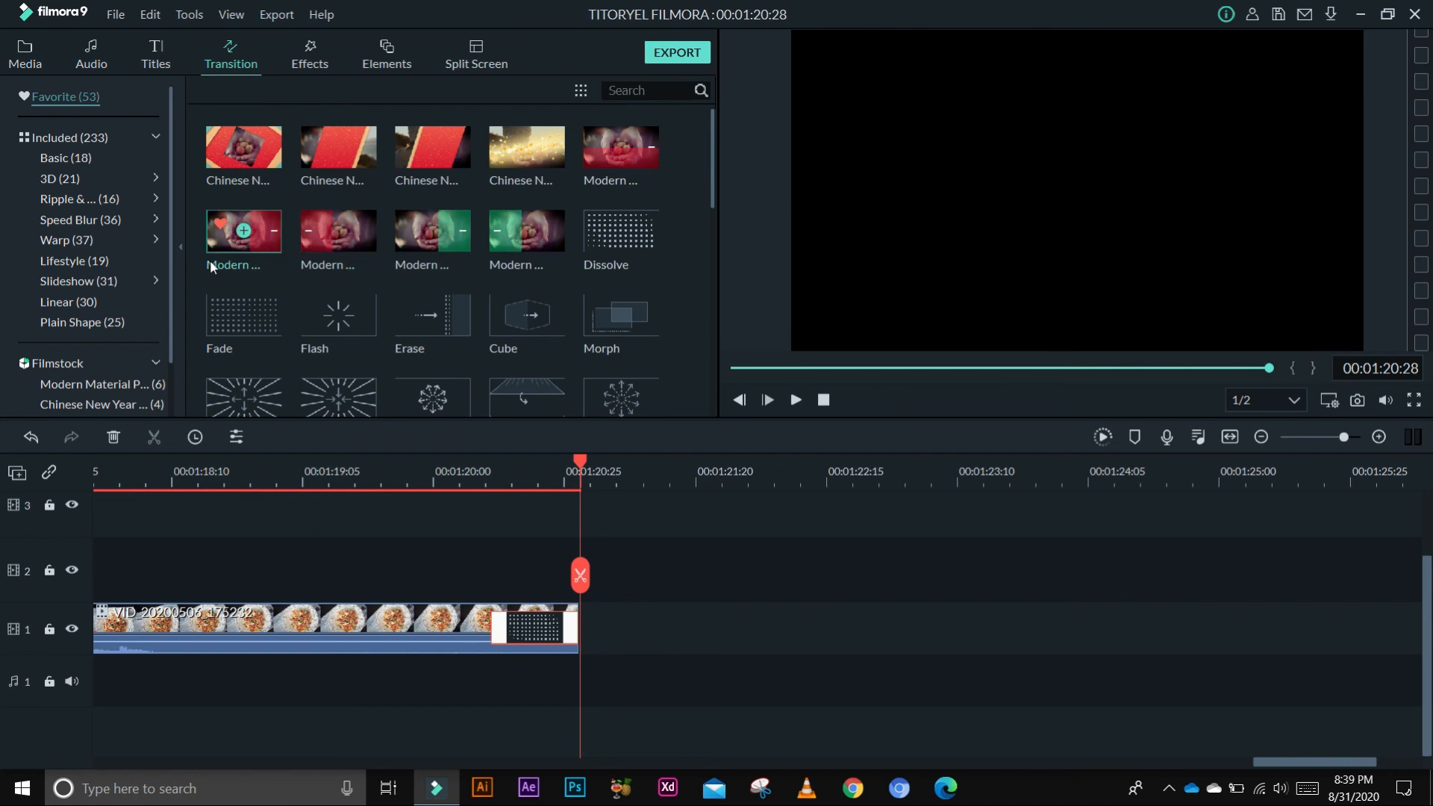
click(64, 138)
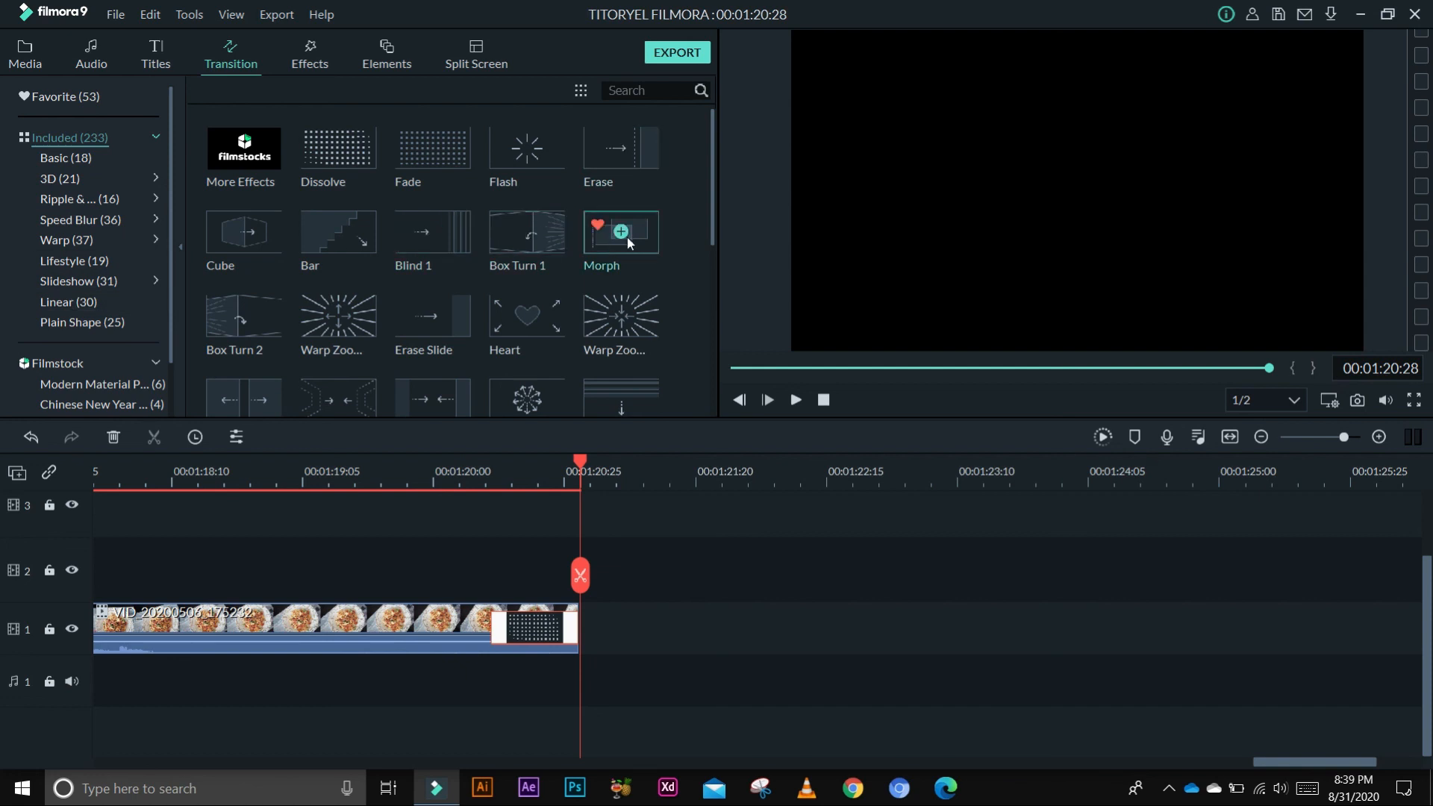
scroll(620, 239, down, 15)
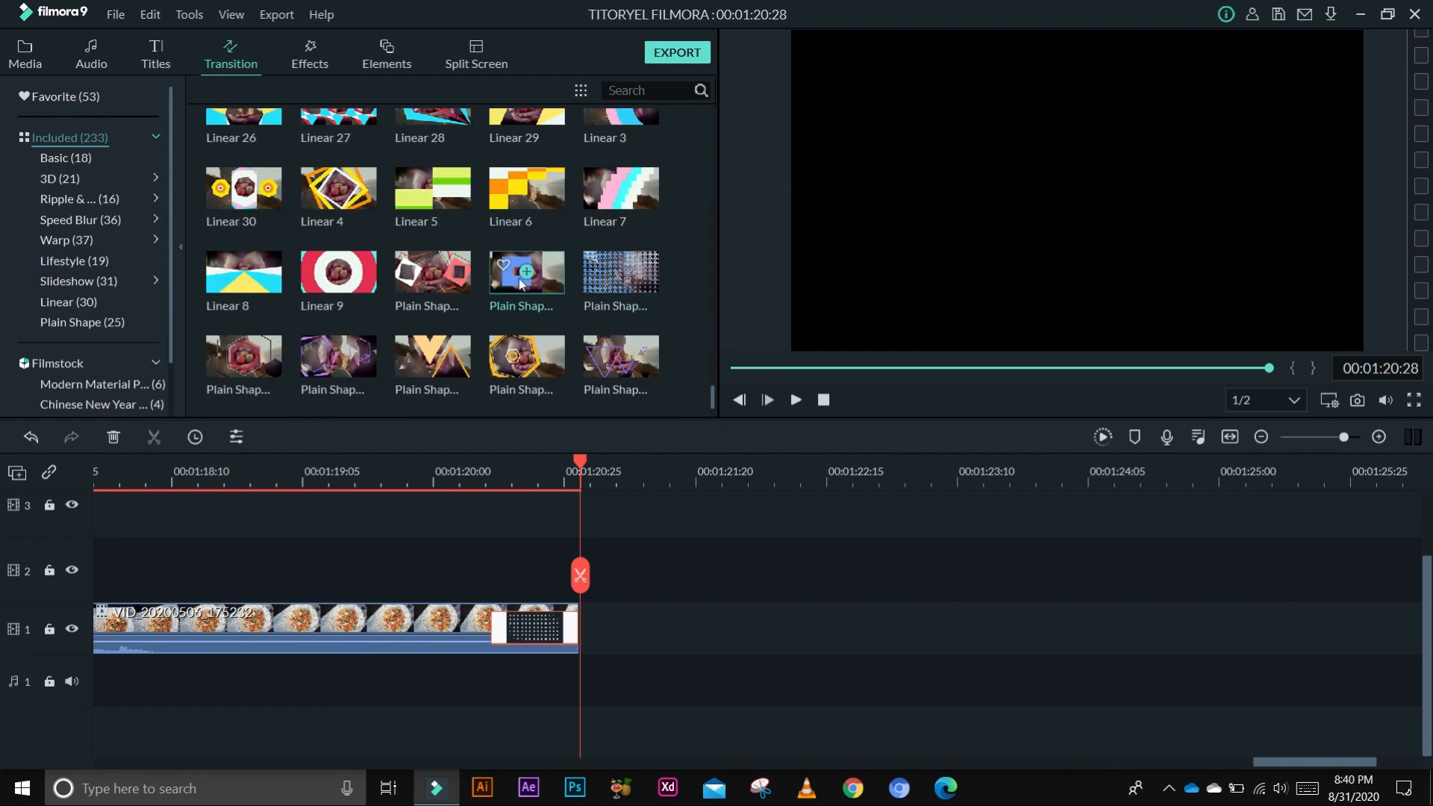